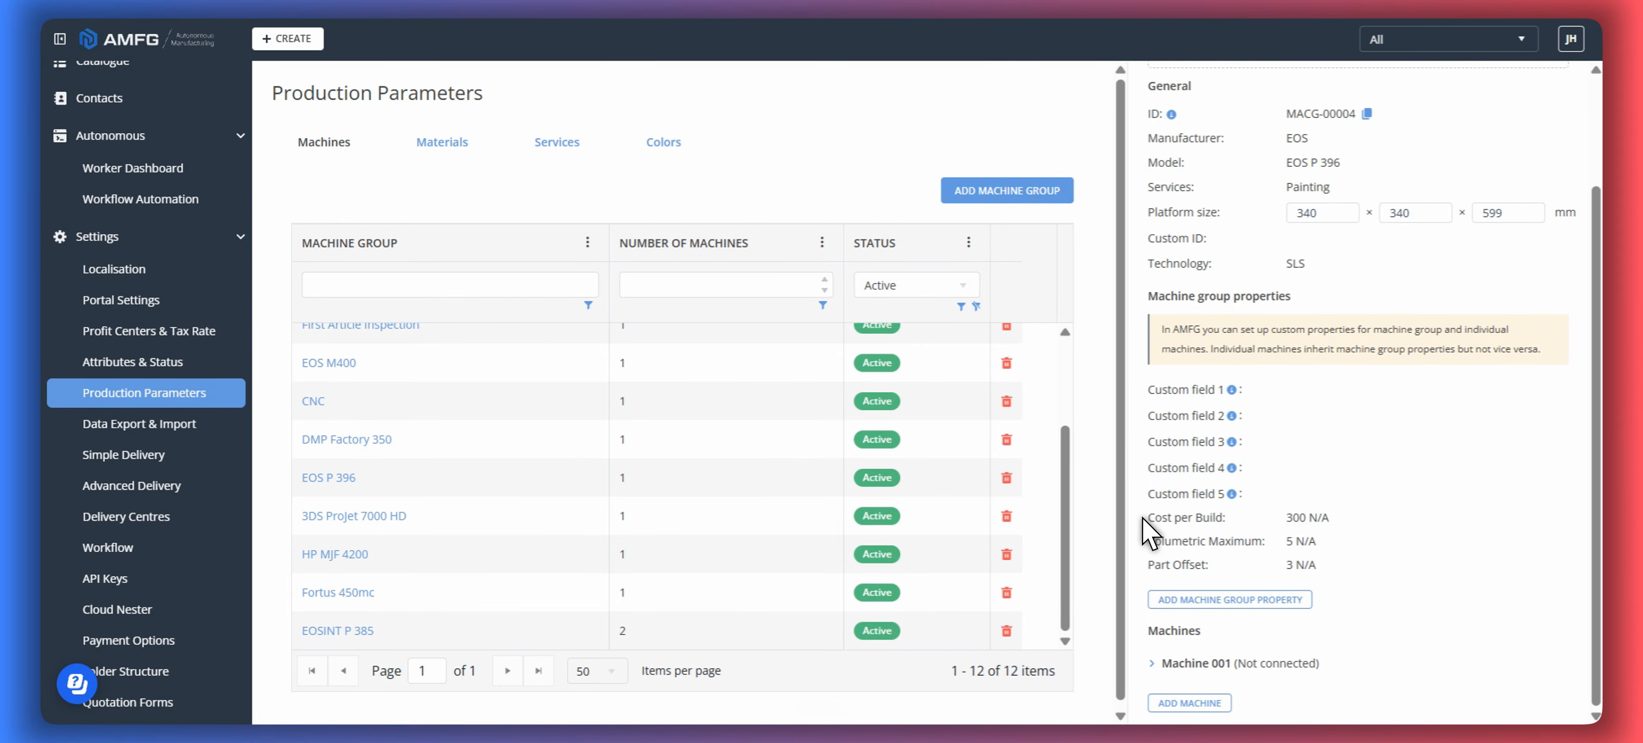
- Review the EOS P 396 machine group's Cost per Build, Volumetric Maximum and Part Offset properties
drag(1148, 518, 1221, 520)
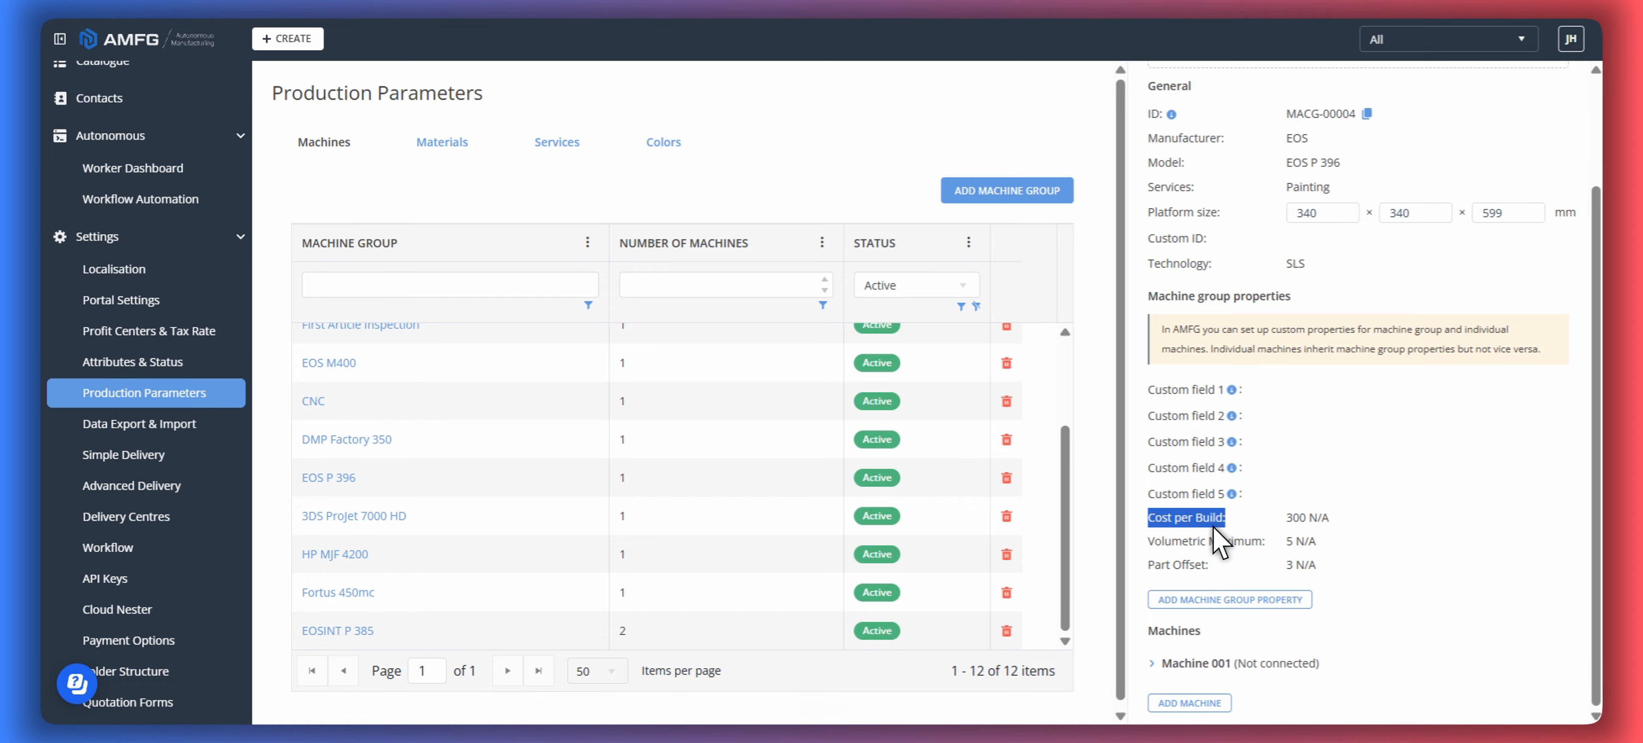
drag(1146, 540, 1244, 540)
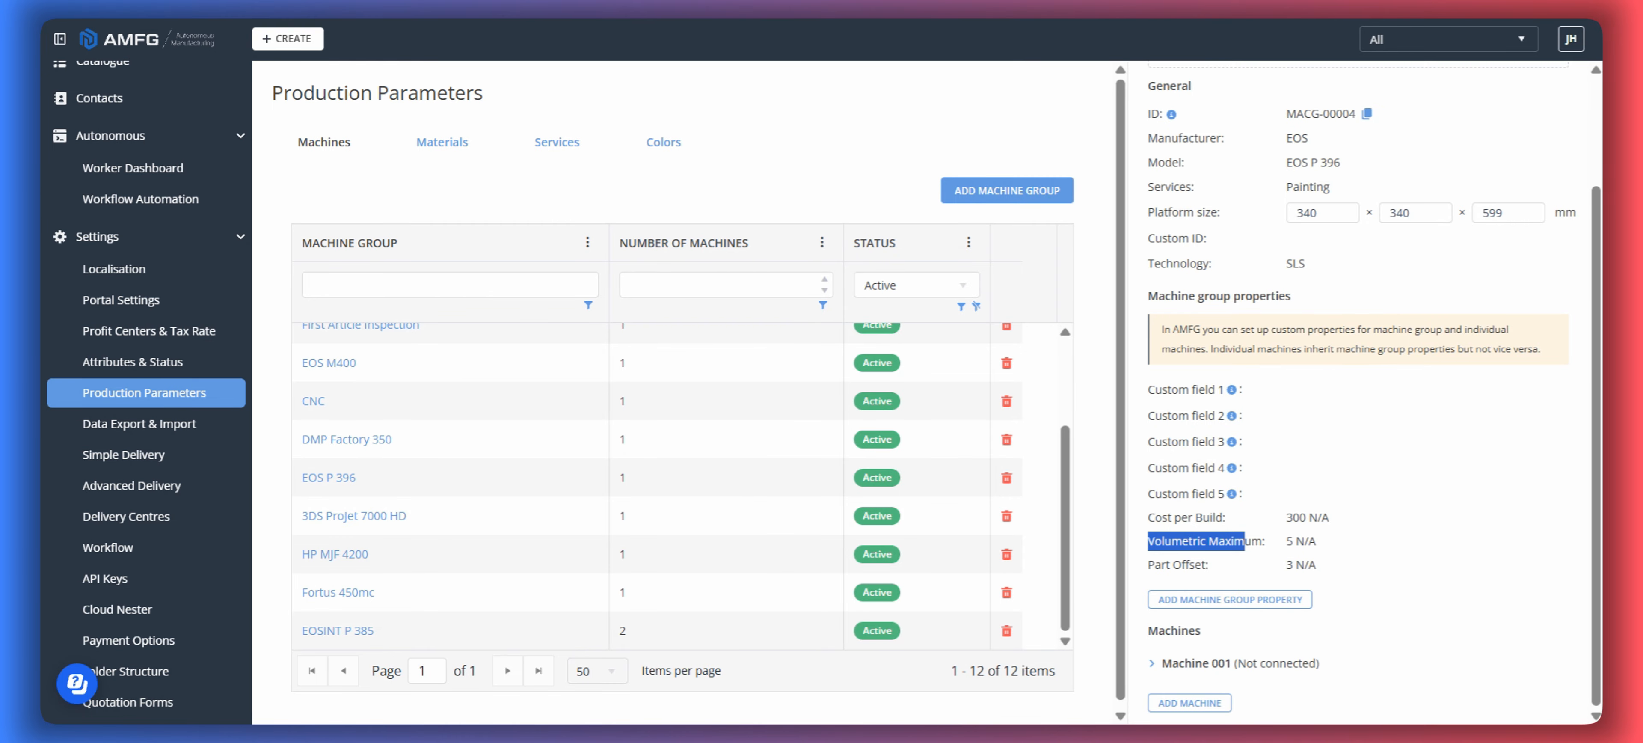
click(1288, 543)
drag(1153, 569, 1200, 569)
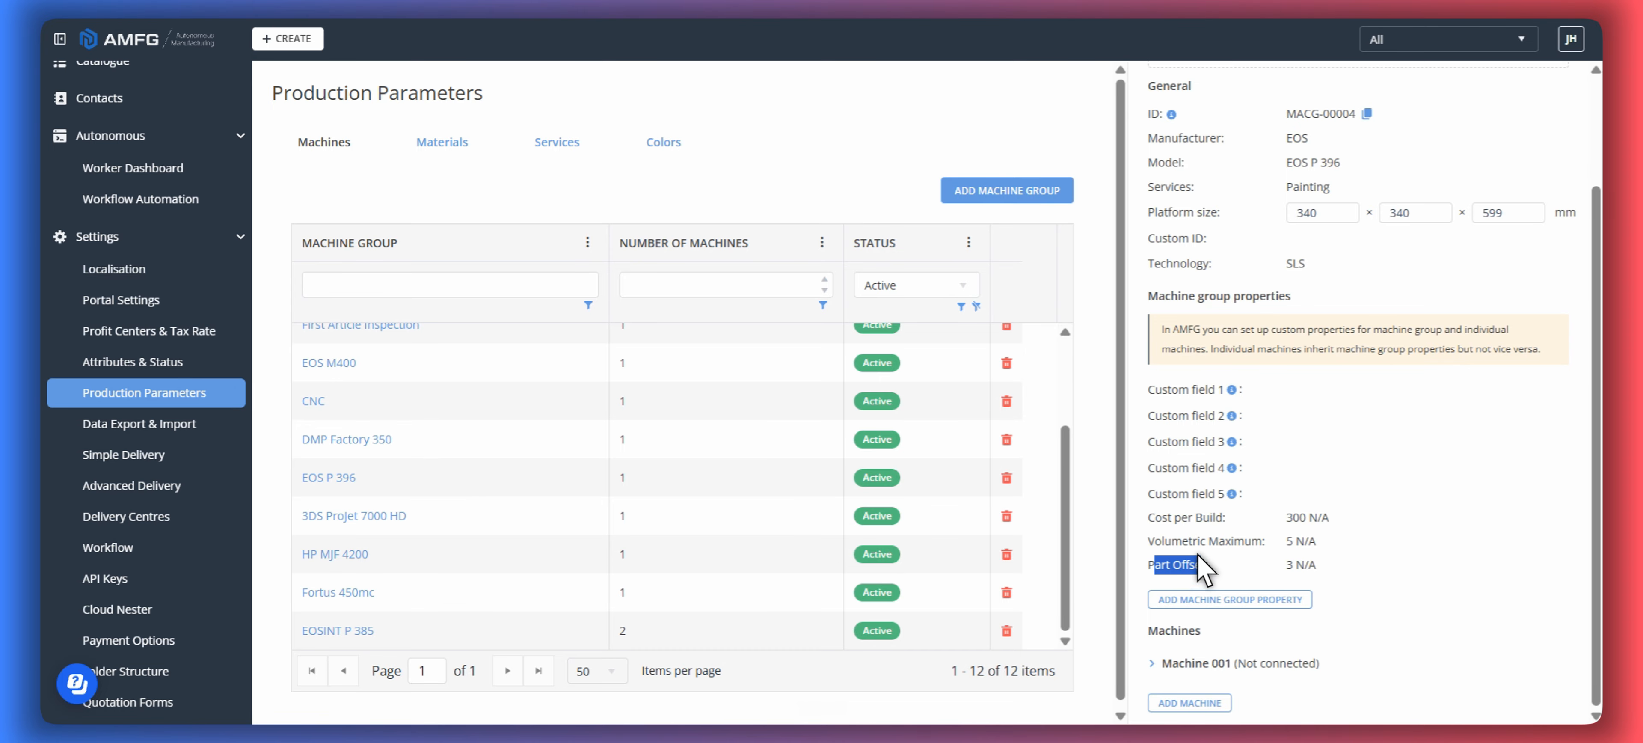
drag(1155, 517, 1185, 565)
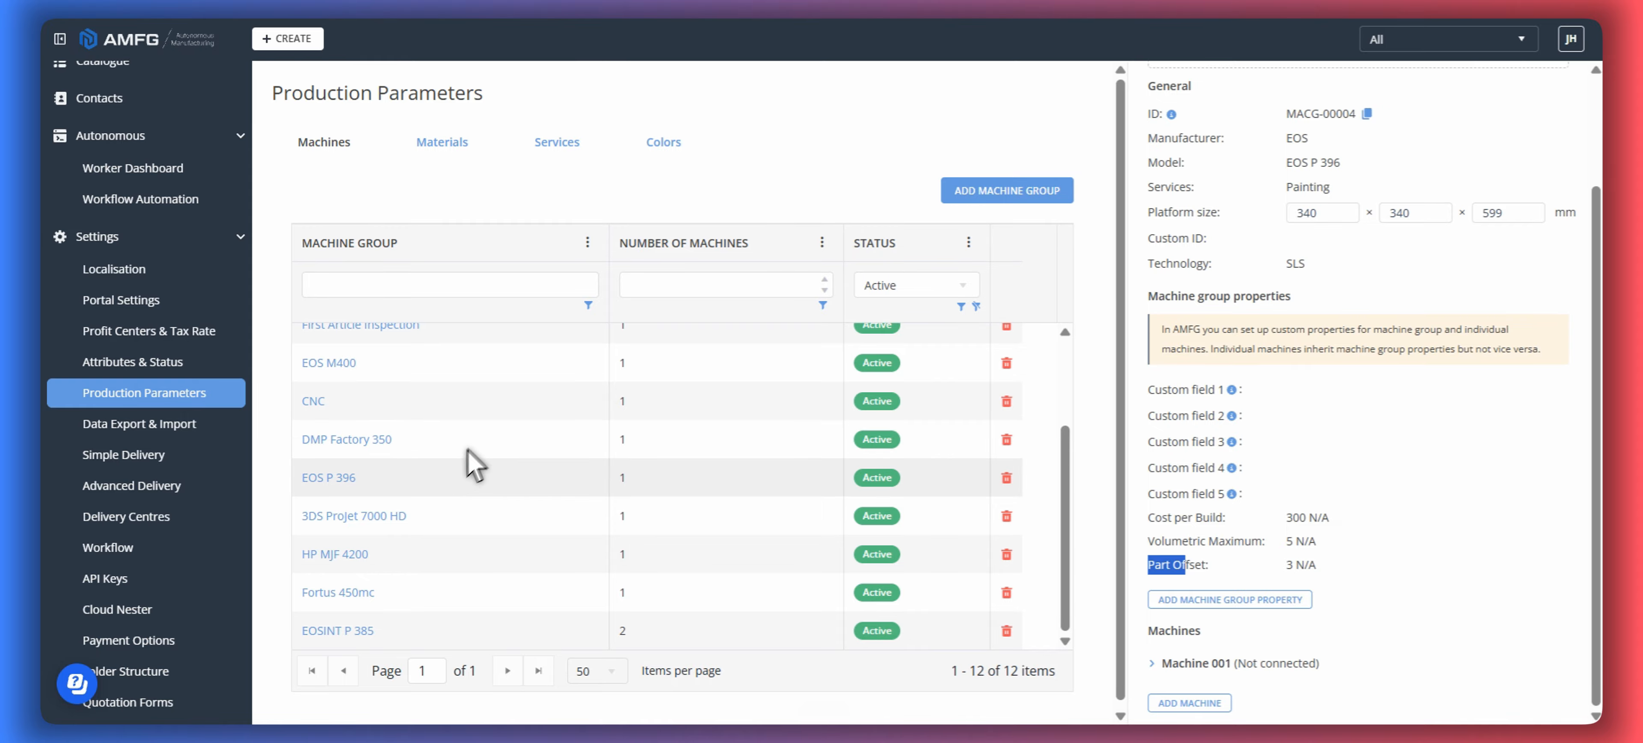
- Open the PA 2200 polymer's material details and review its Cost (cm3) property
click(442, 144)
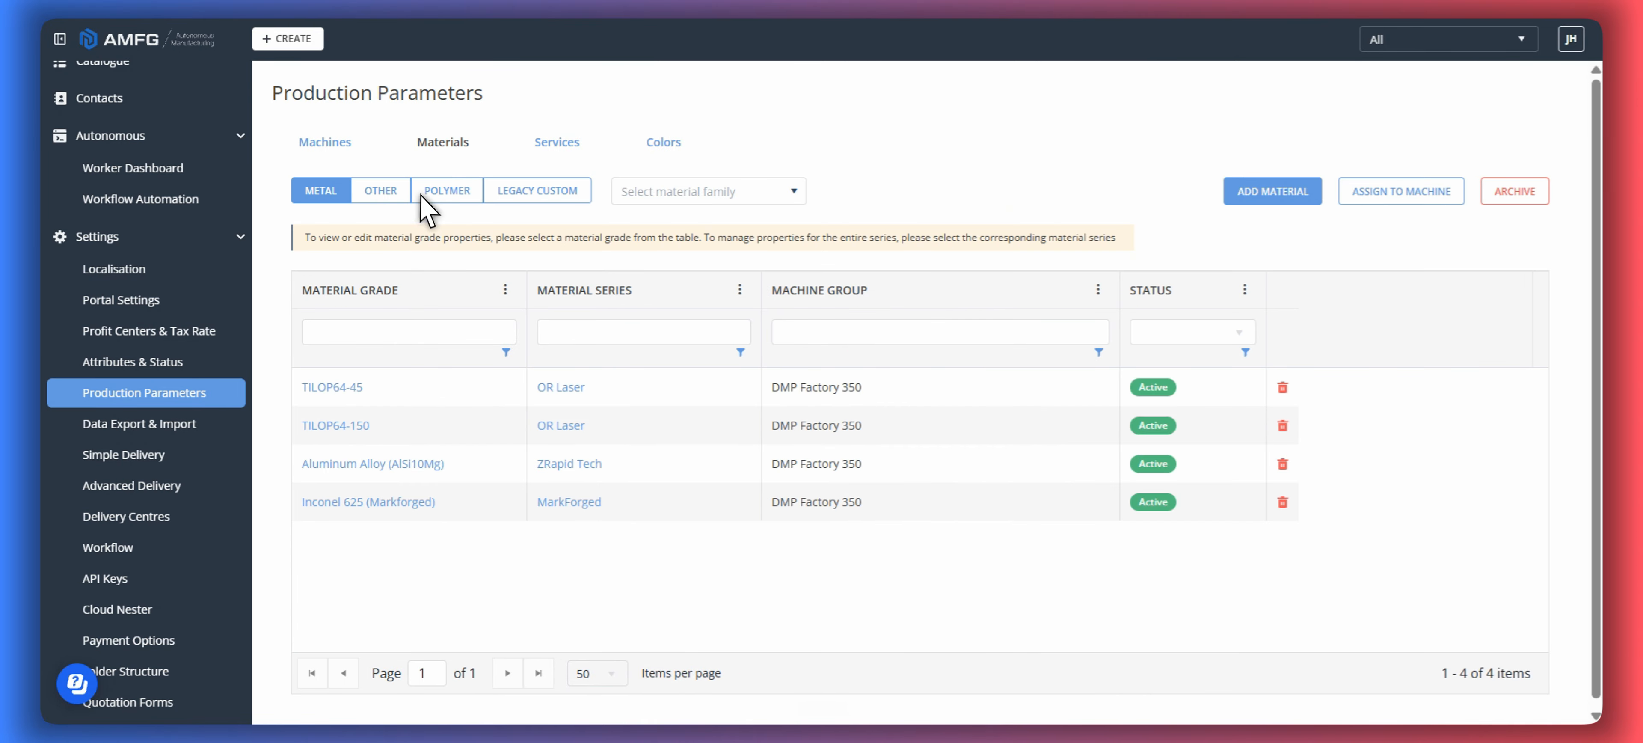
click(423, 193)
scroll(401, 479, down, 10)
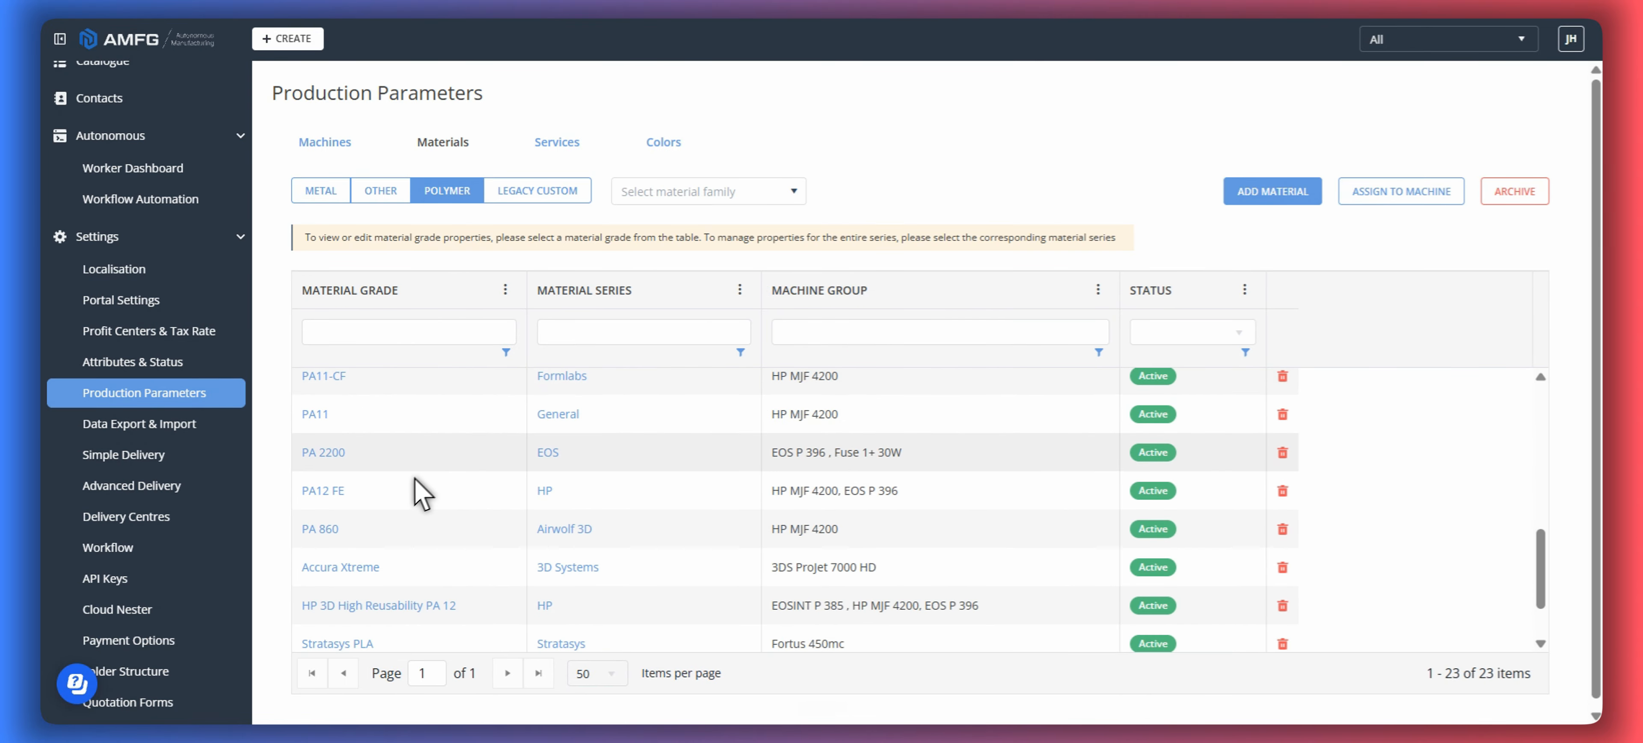
click(331, 453)
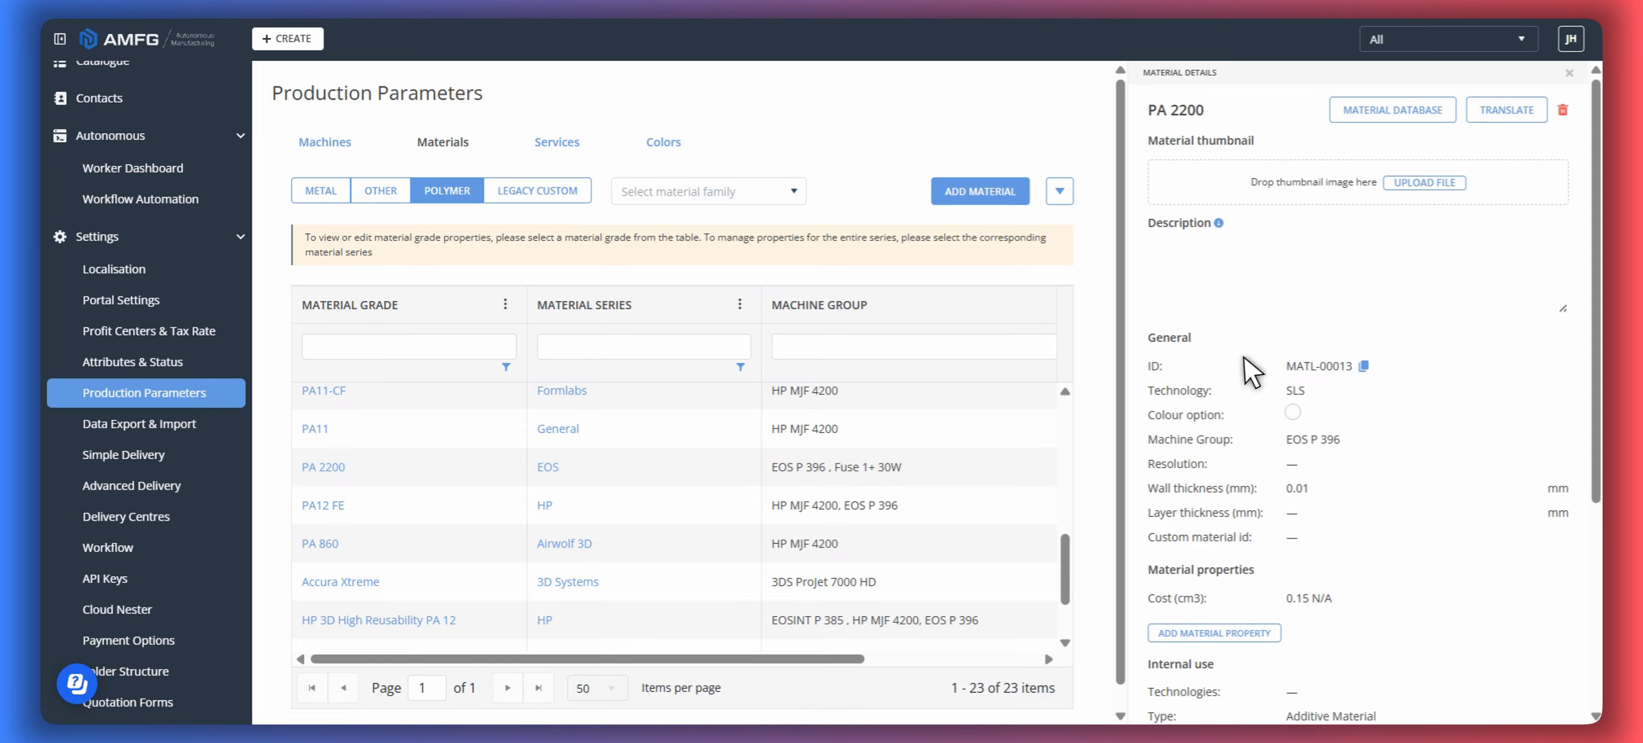
scroll(1248, 446, down, 3)
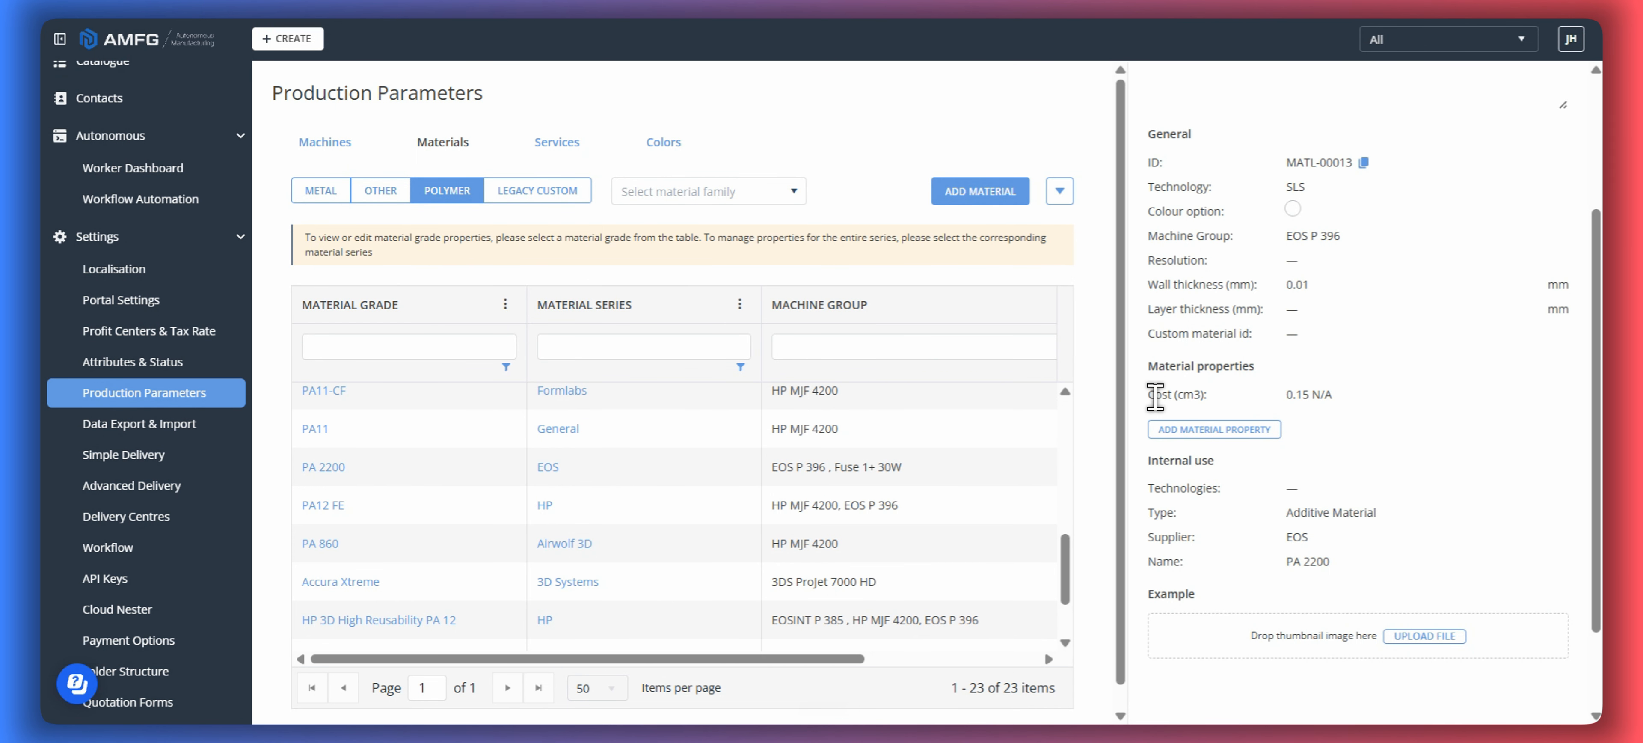
drag(1154, 394, 1187, 394)
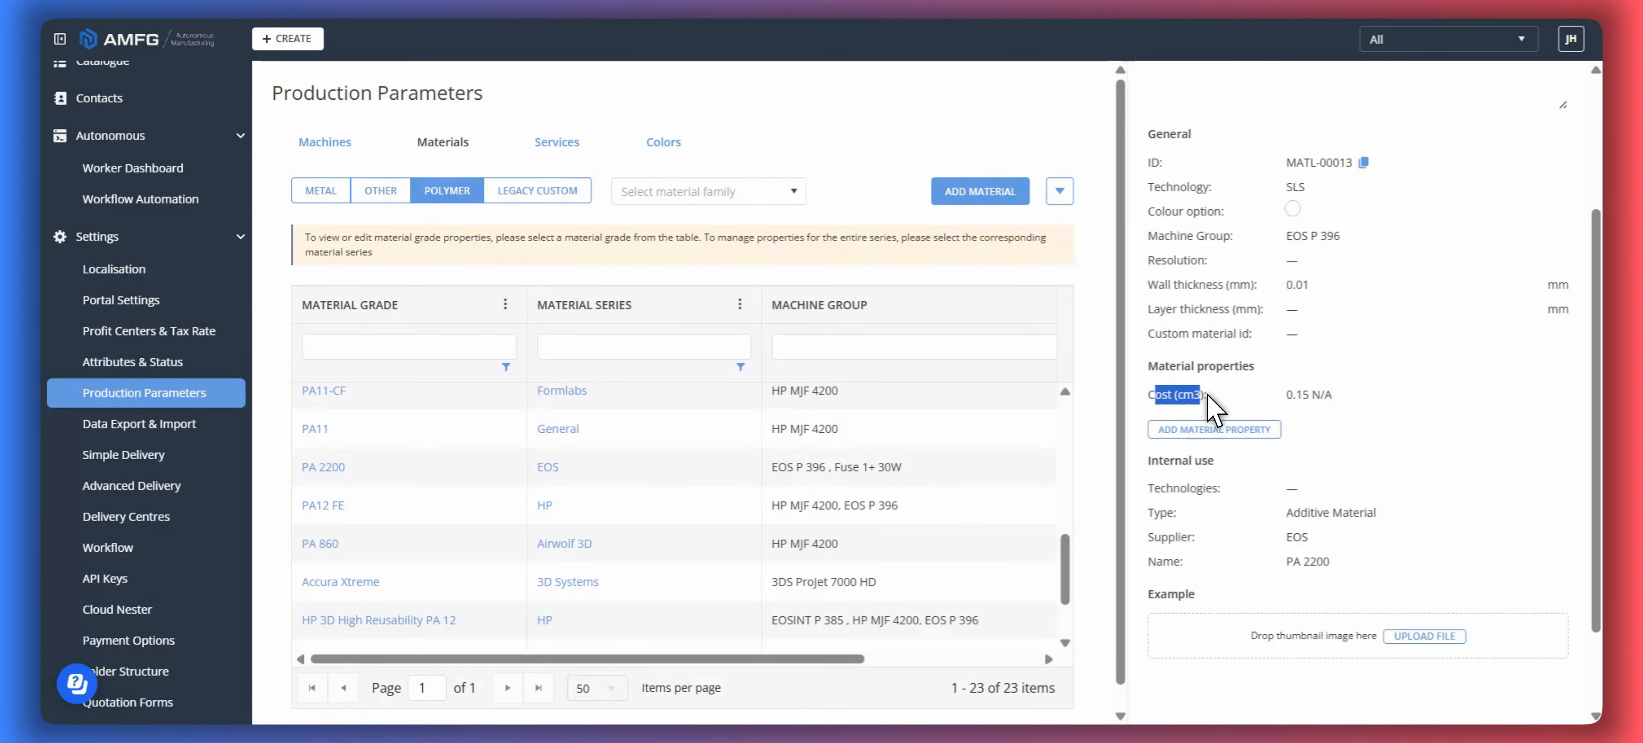
mouse_move(1290, 397)
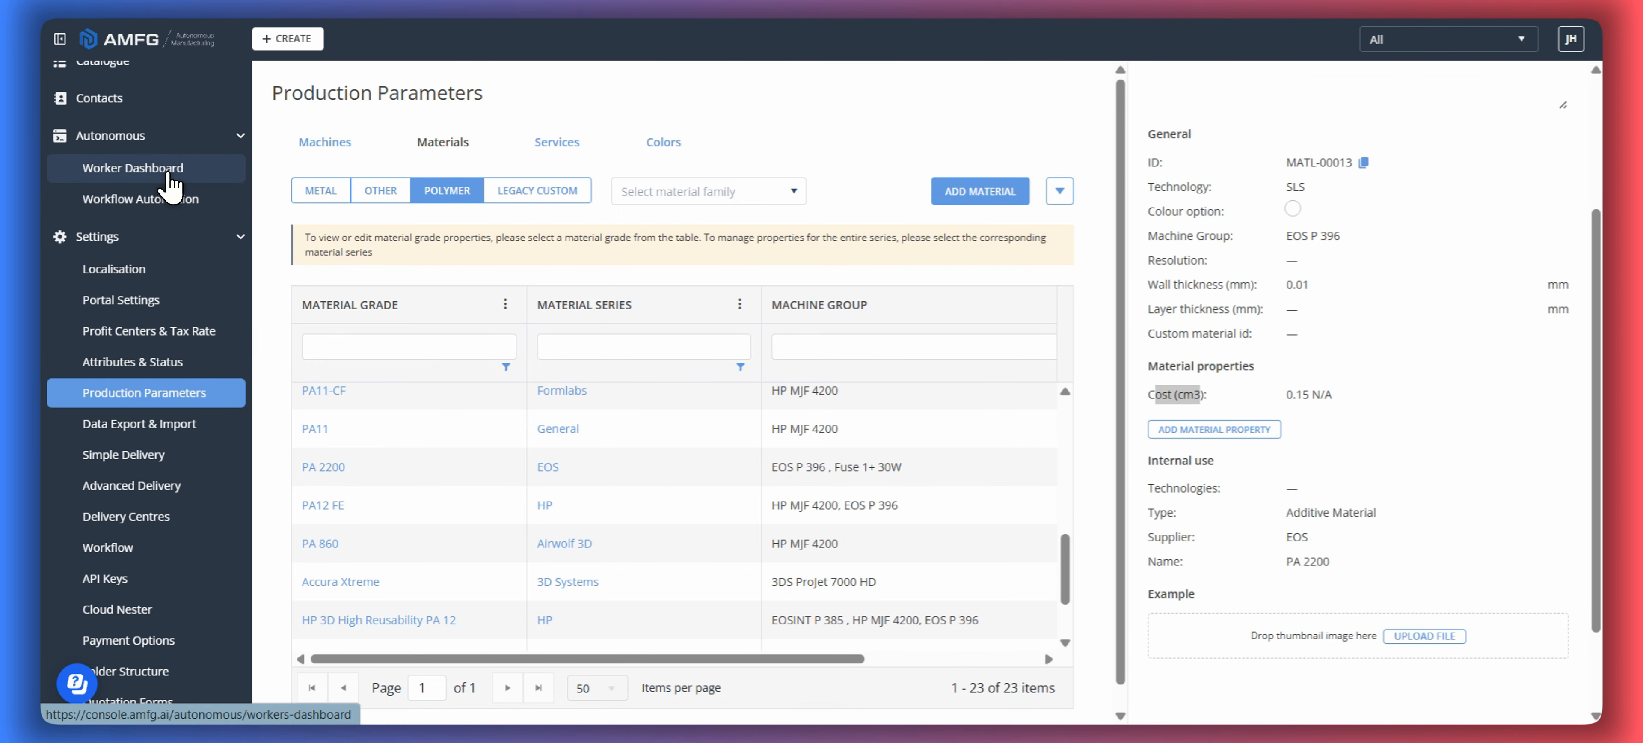
- Open the SLS SCRIPT pricing worker from the Worker Dashboard and look through its Python code
click(181, 175)
scroll(642, 367, down, 5)
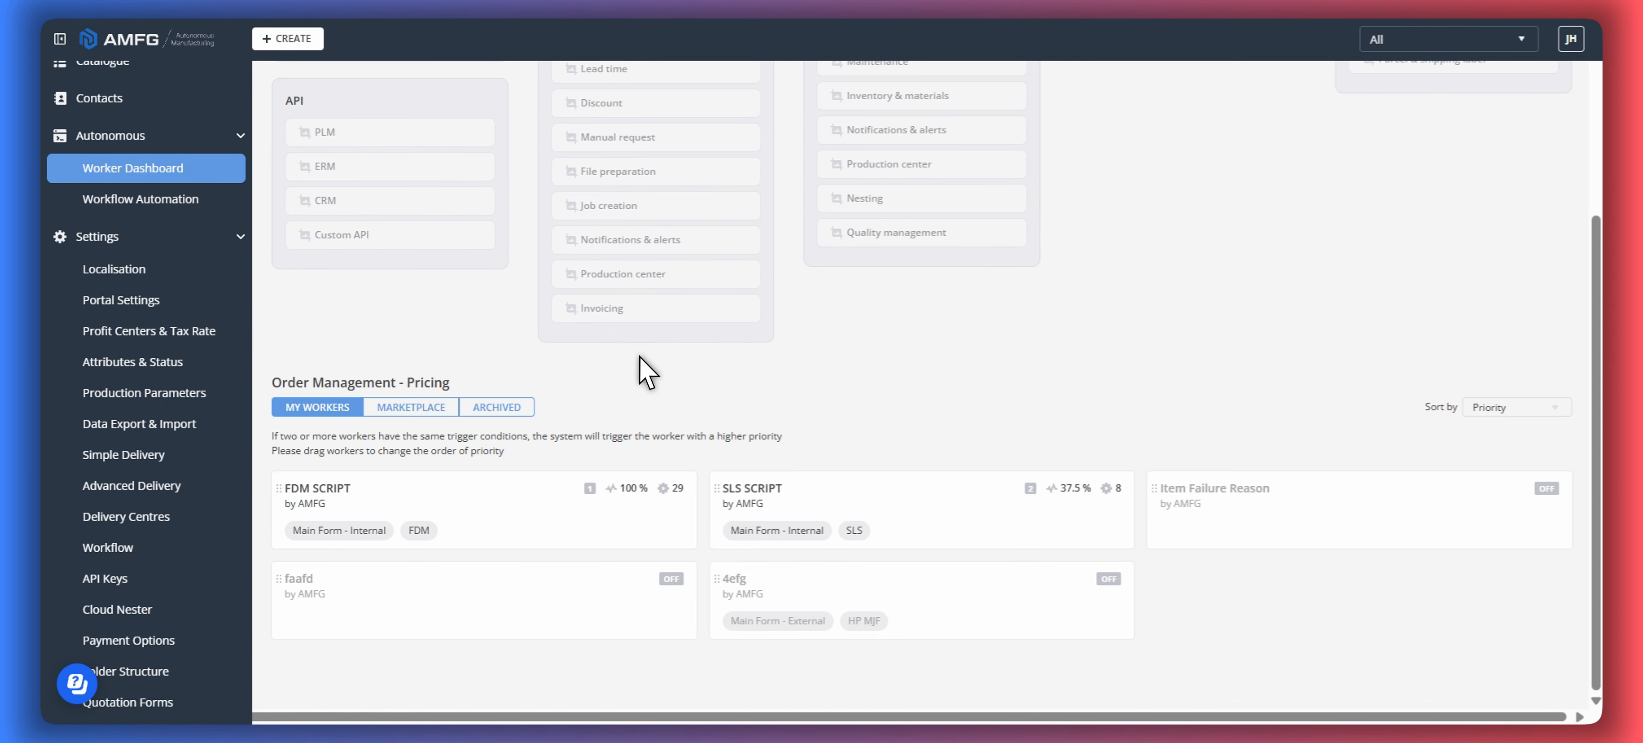
click(840, 485)
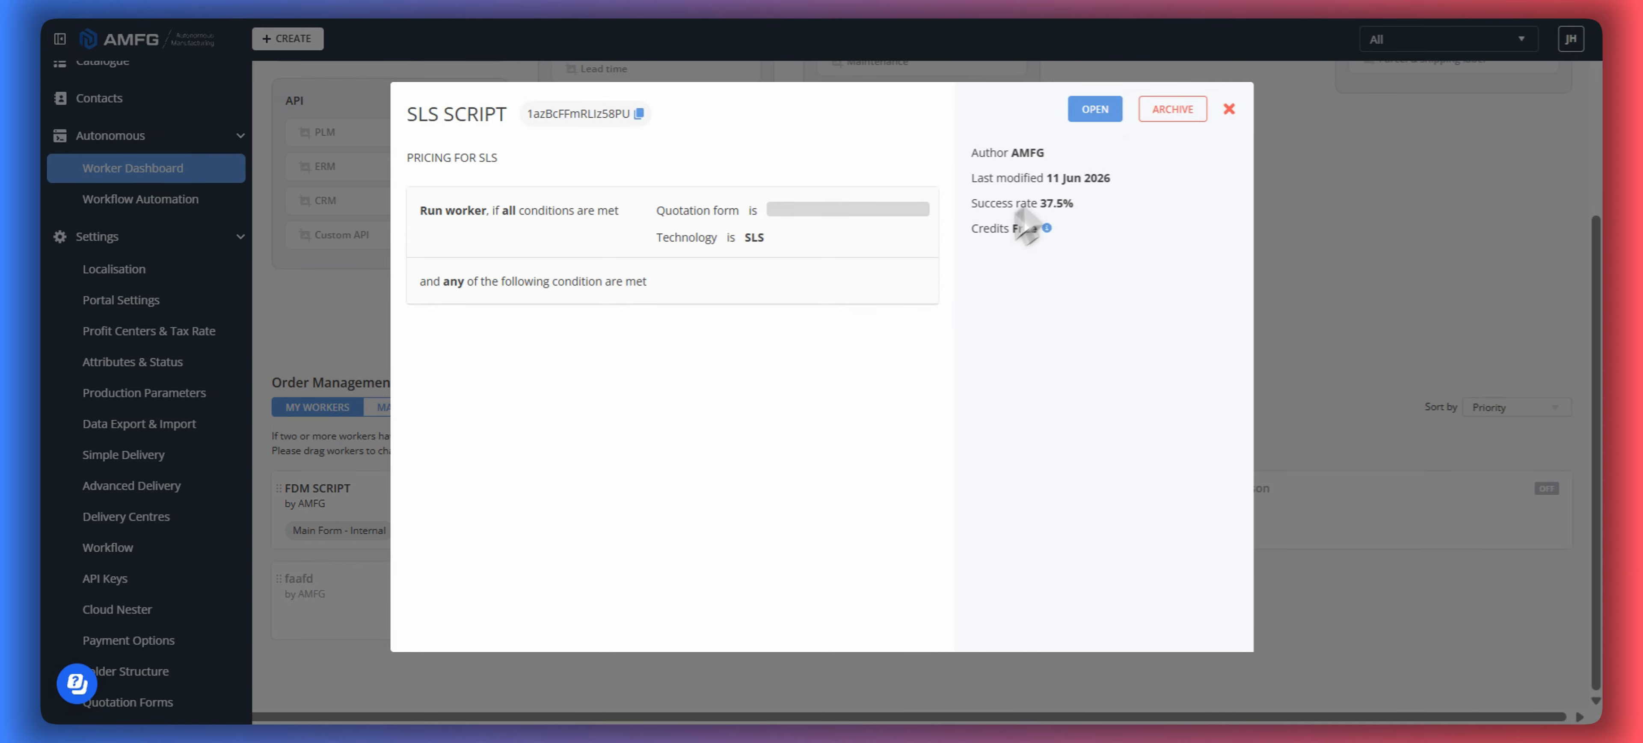
click(1095, 110)
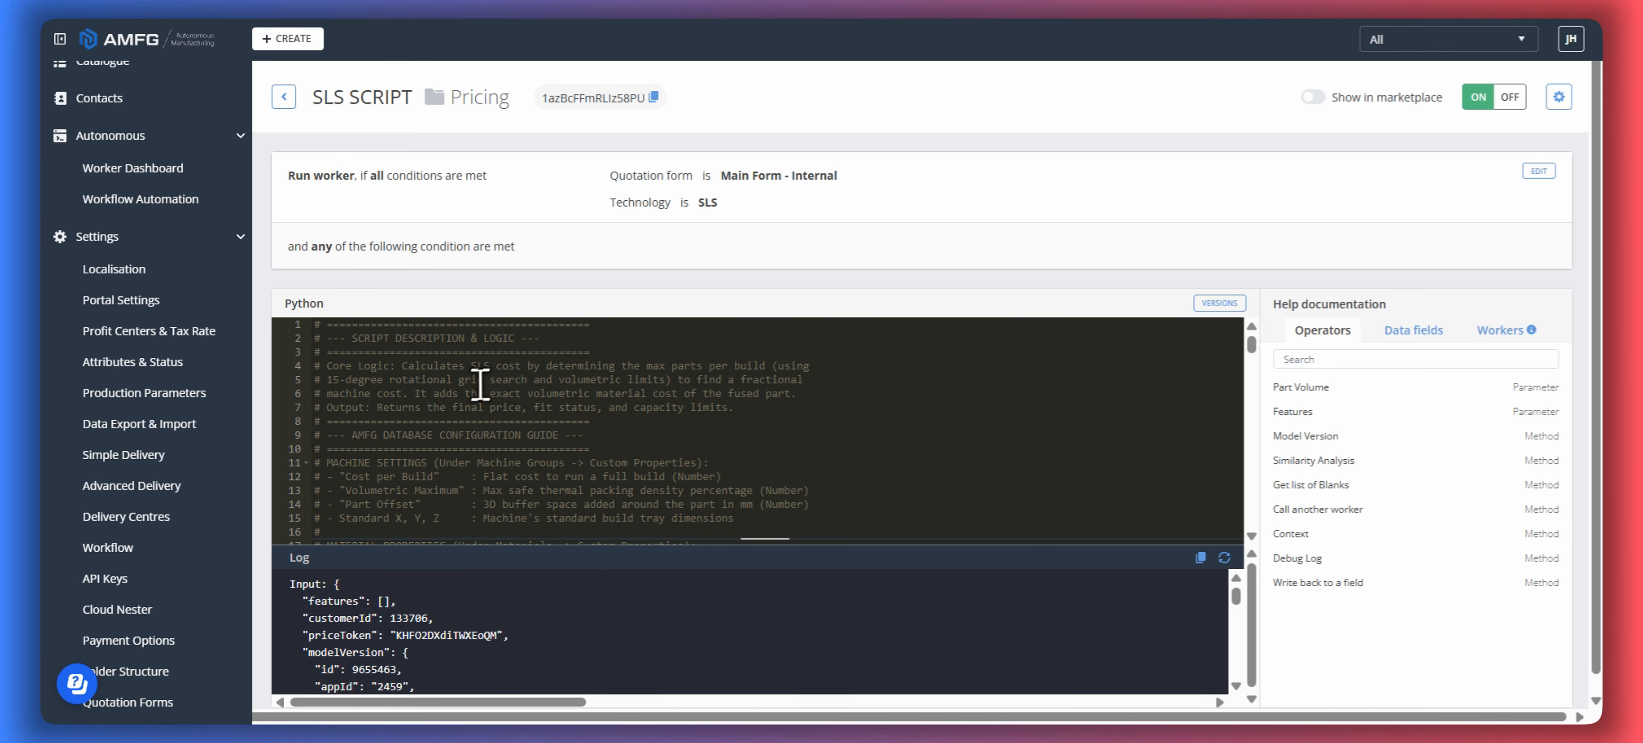
scroll(553, 421, down, 12)
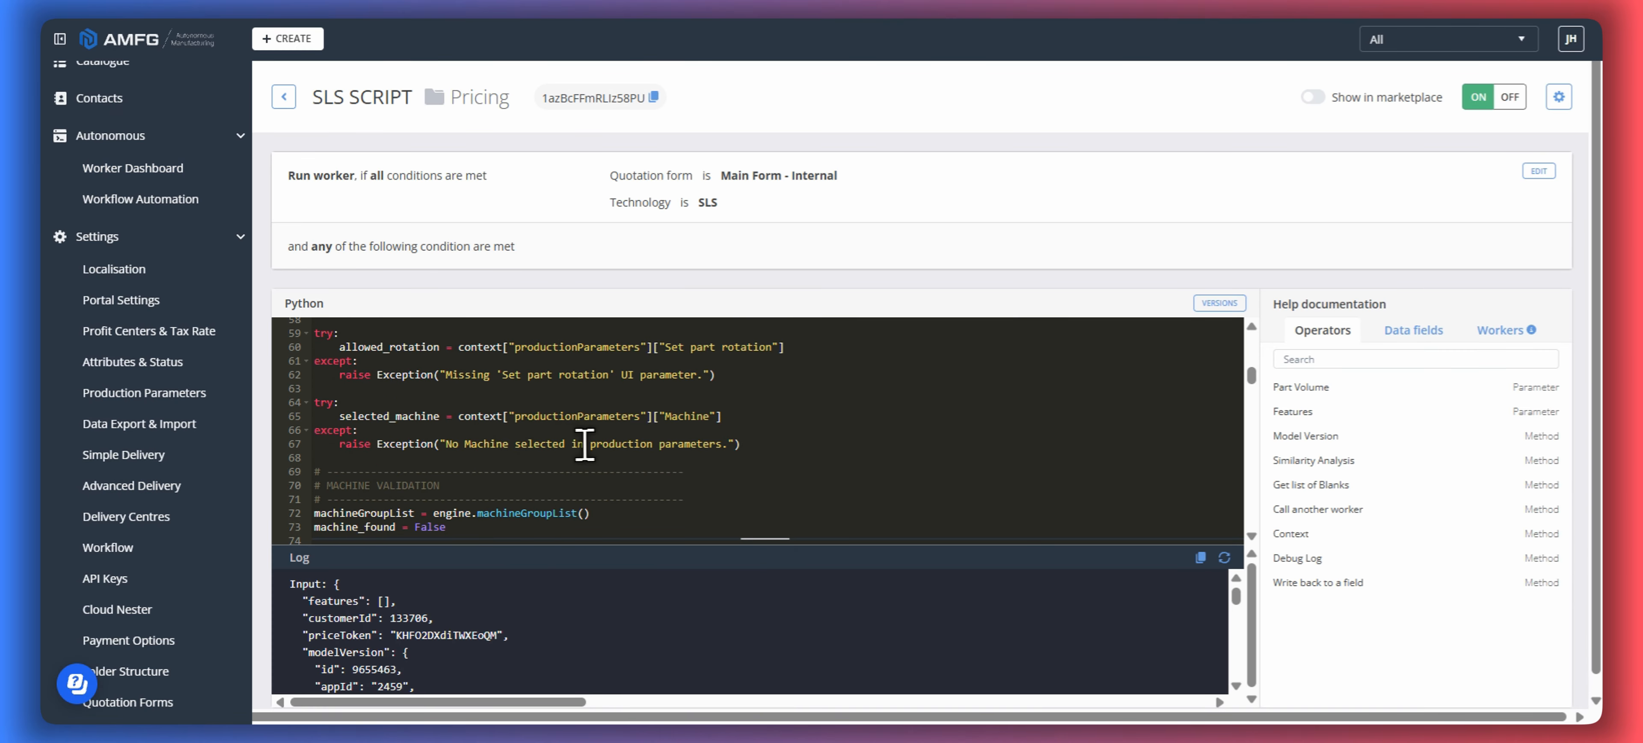
drag(1251, 375, 1248, 320)
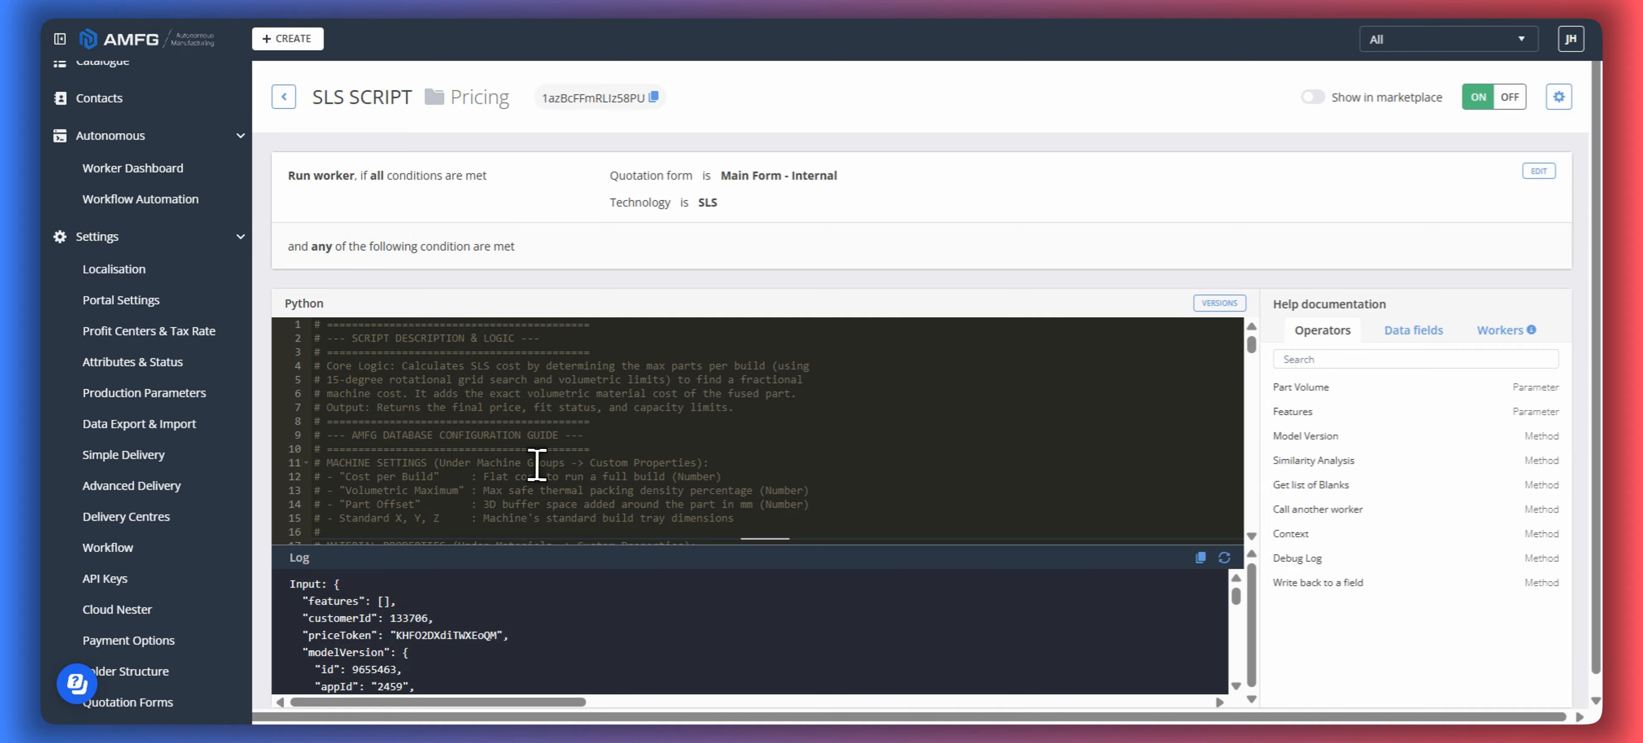
- Set the margin to 1.5 in the script's configuration and pricing levers section
scroll(485, 446, down, 2)
scroll(446, 426, down, 6)
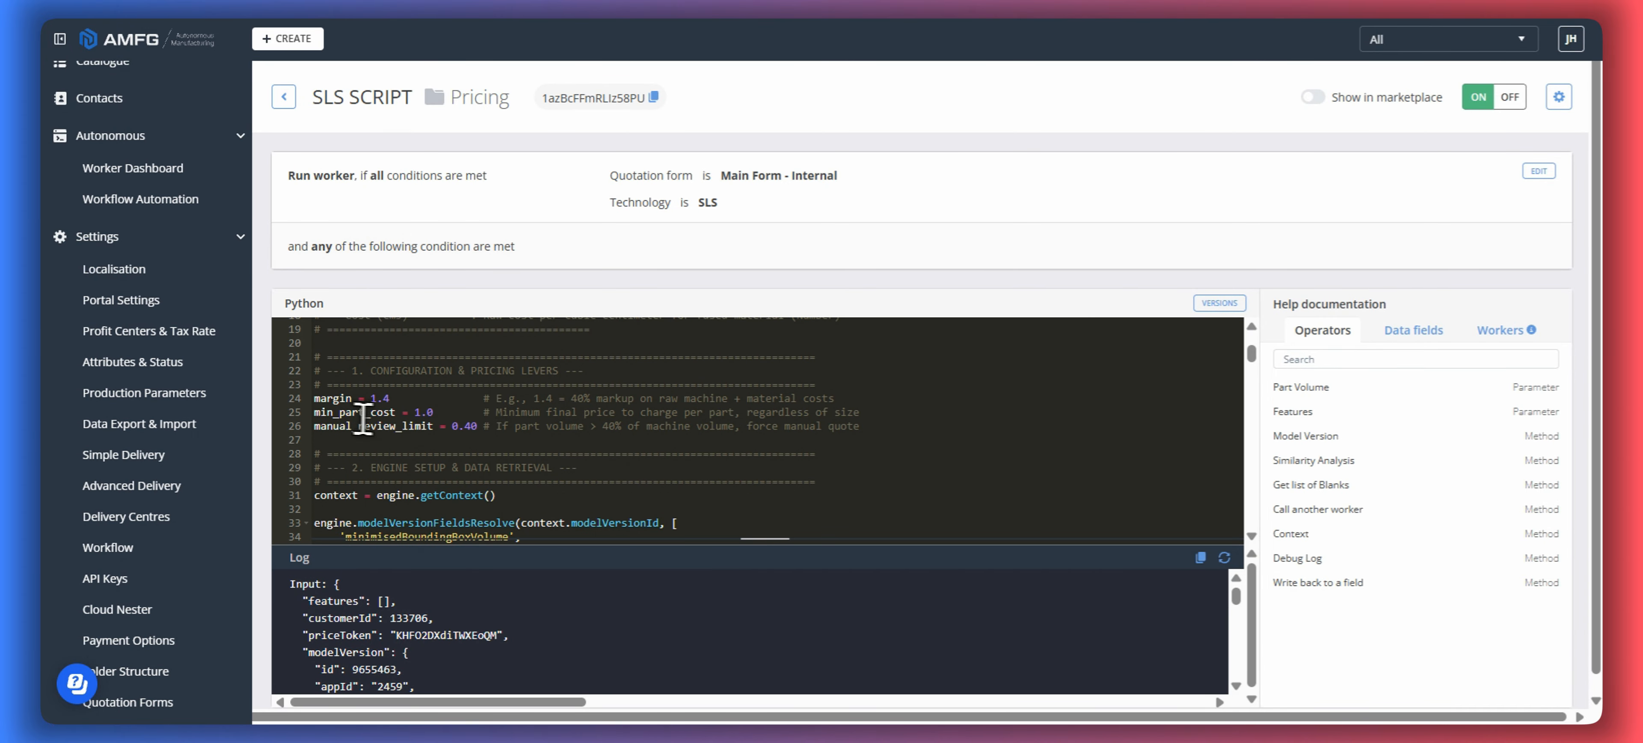
click(391, 399)
key(BackSpace)
text(5)
- Set min_part_cost to 30 in the script's pricing levers
click(471, 413)
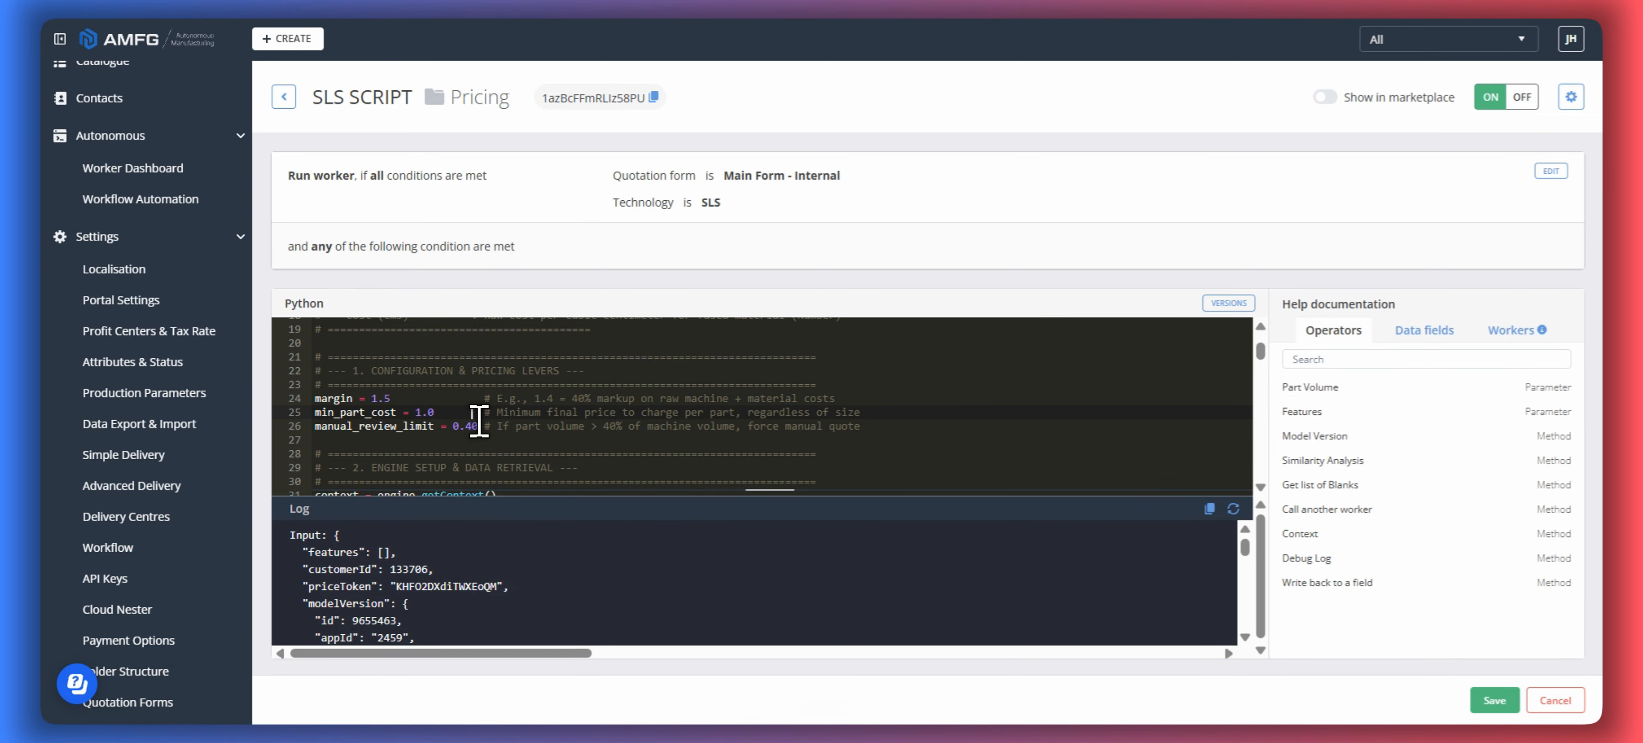
drag(503, 413, 836, 413)
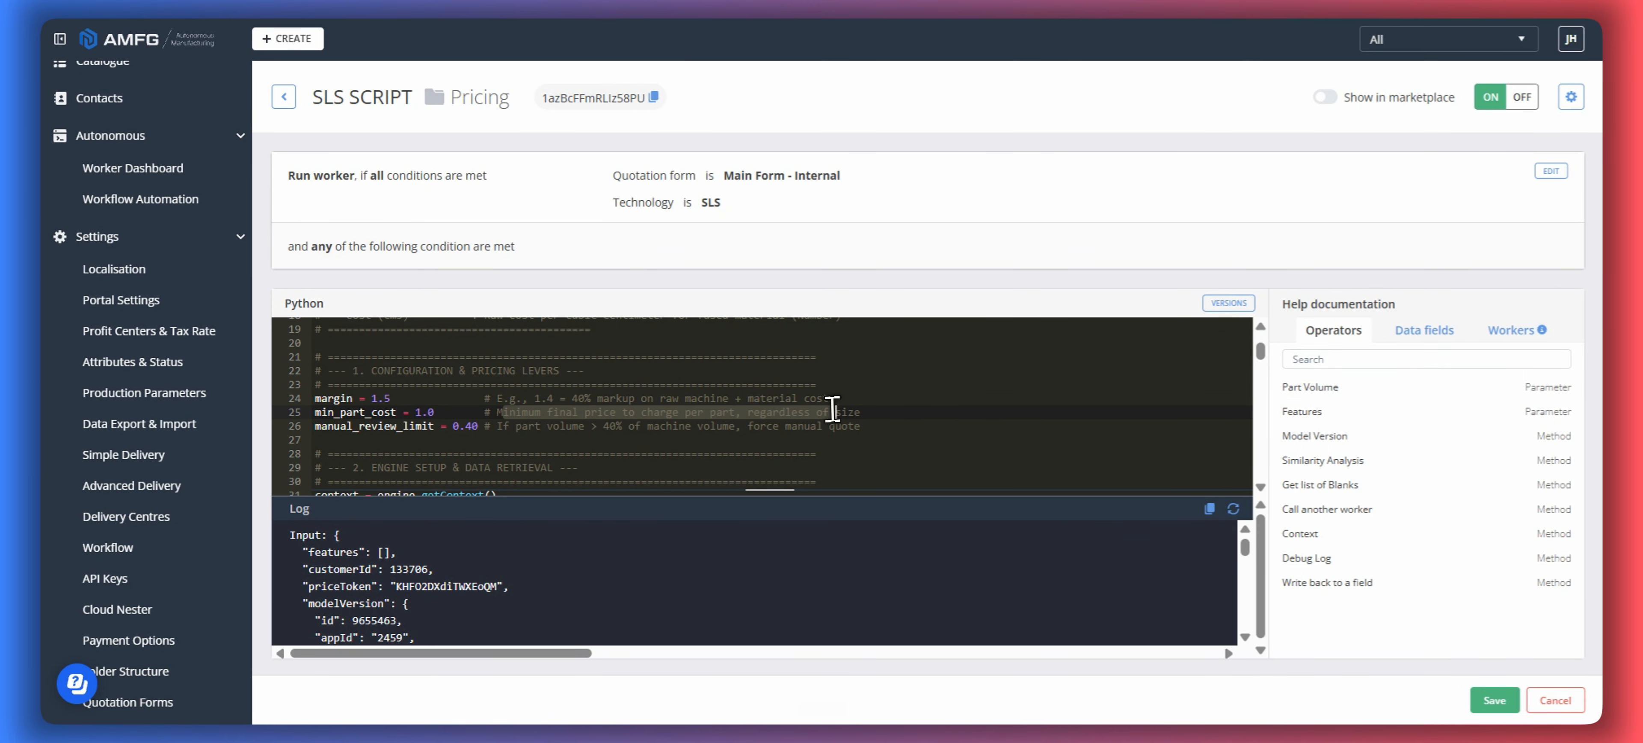
click(433, 414)
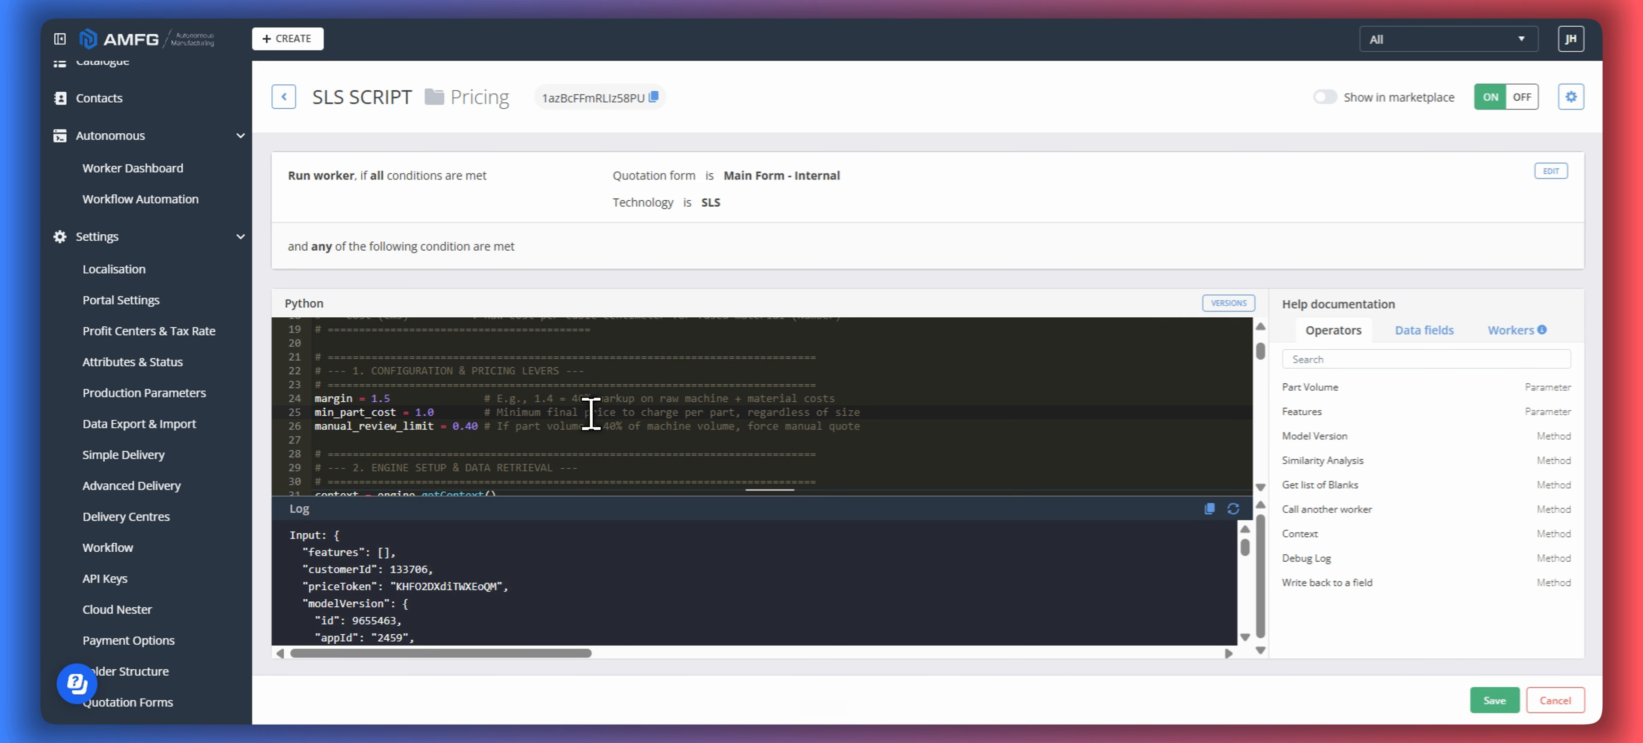
key(BackSpace)
key(BackSpace)
key(BackSpace)
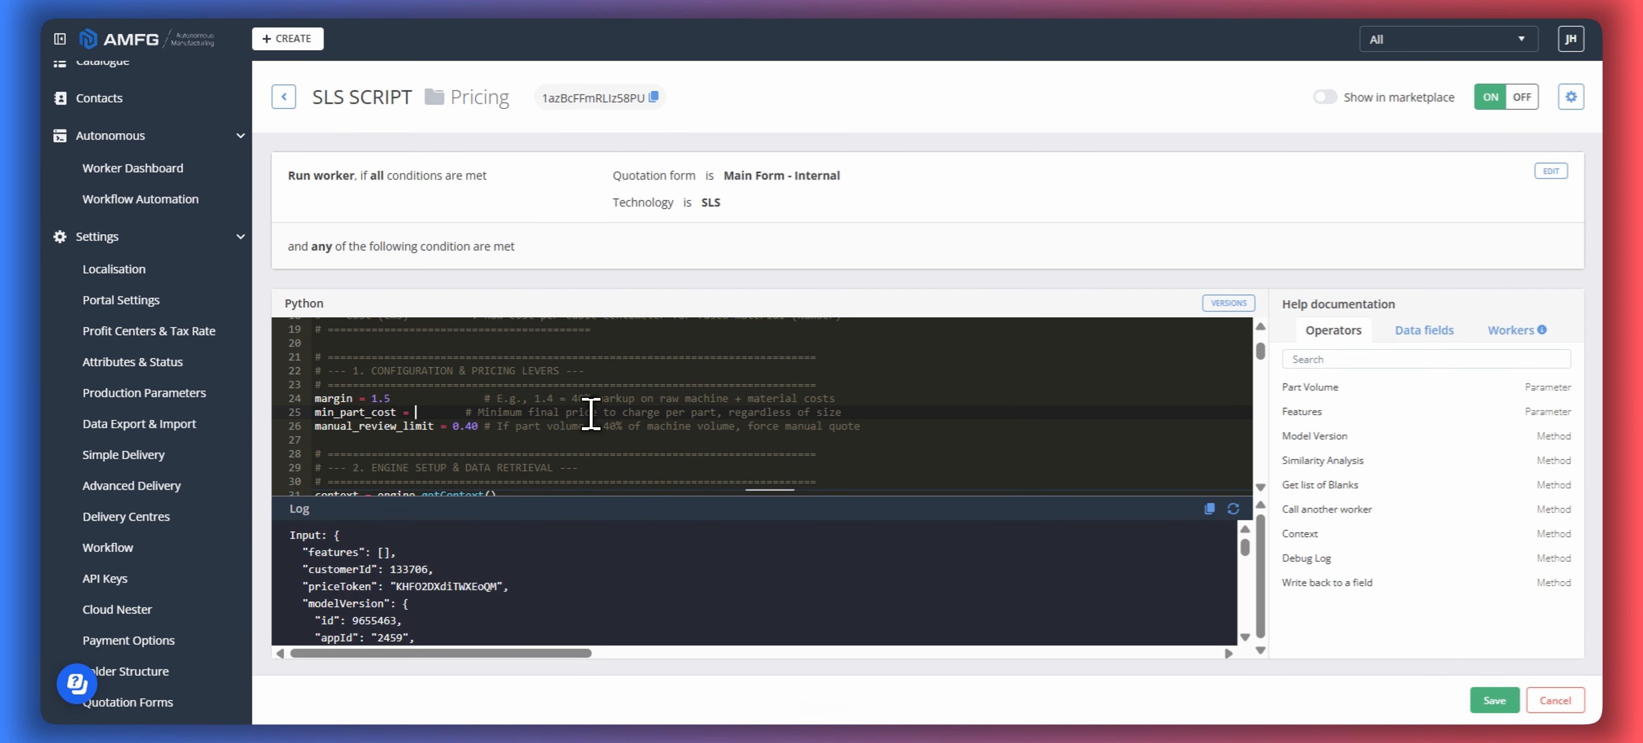
text(30)
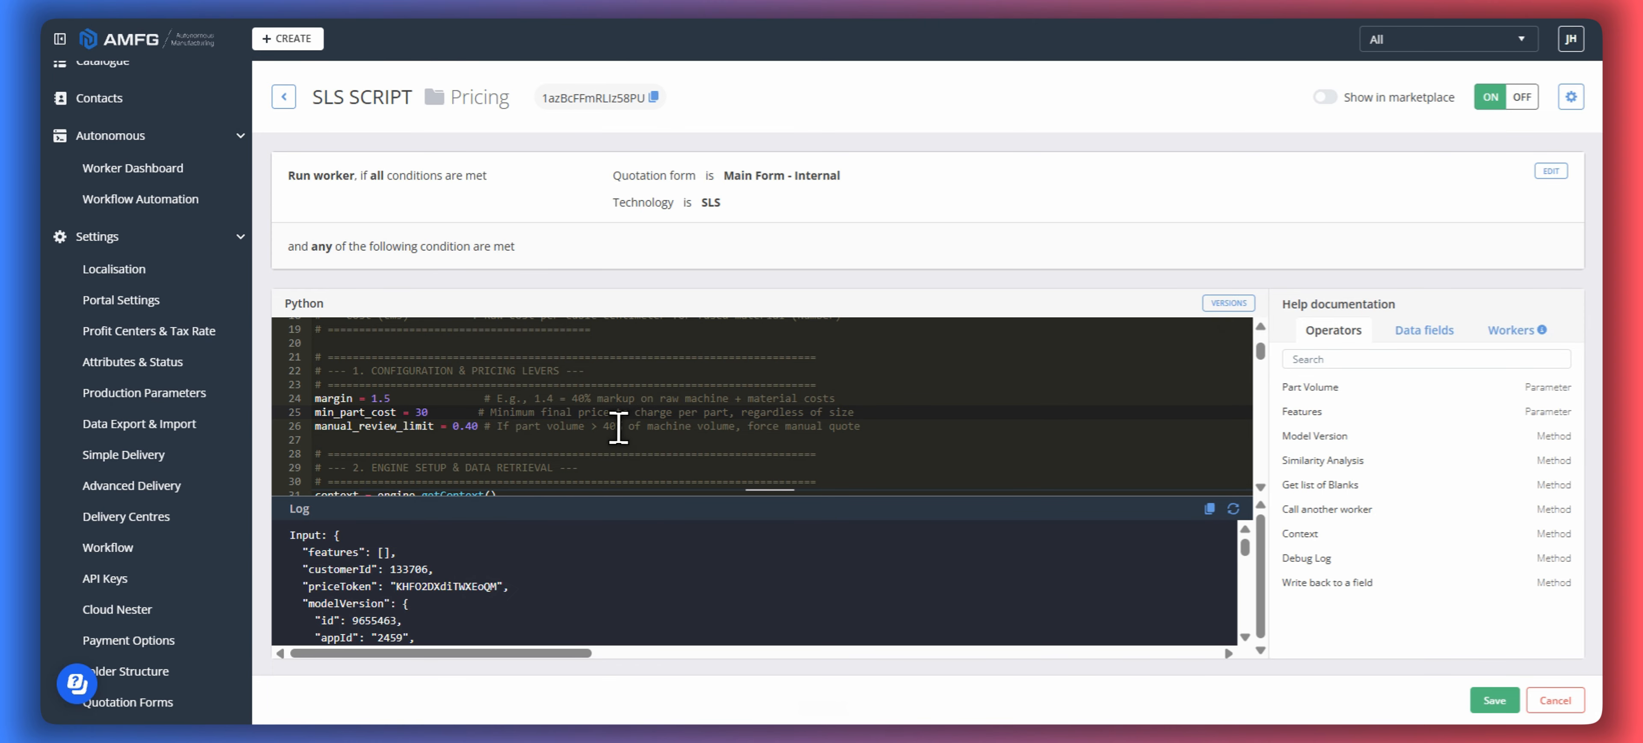
- Review the manual_review_limit value and its comment, and save the SLS worker
drag(502, 425, 861, 425)
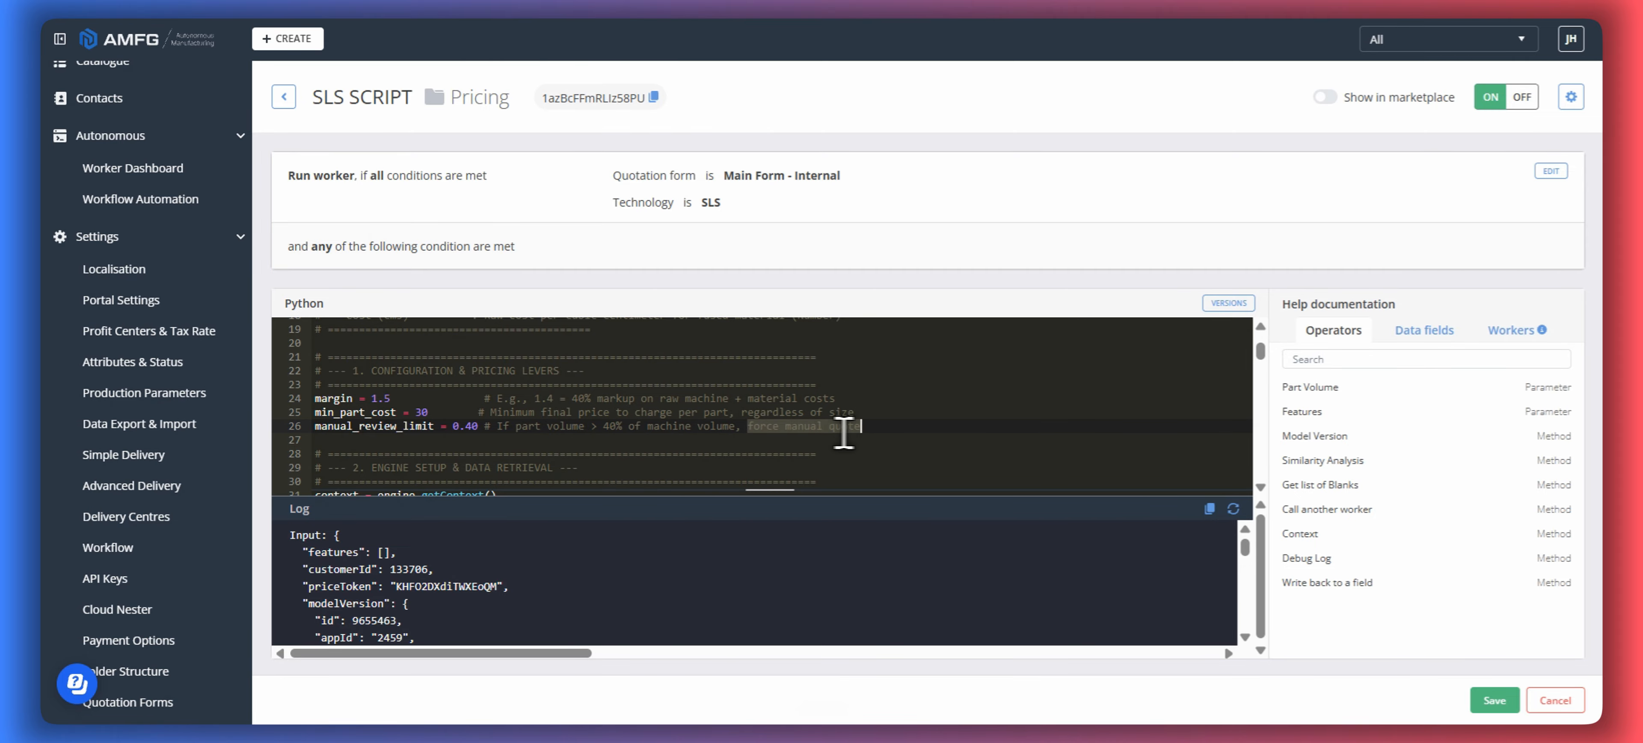
drag(478, 426, 454, 425)
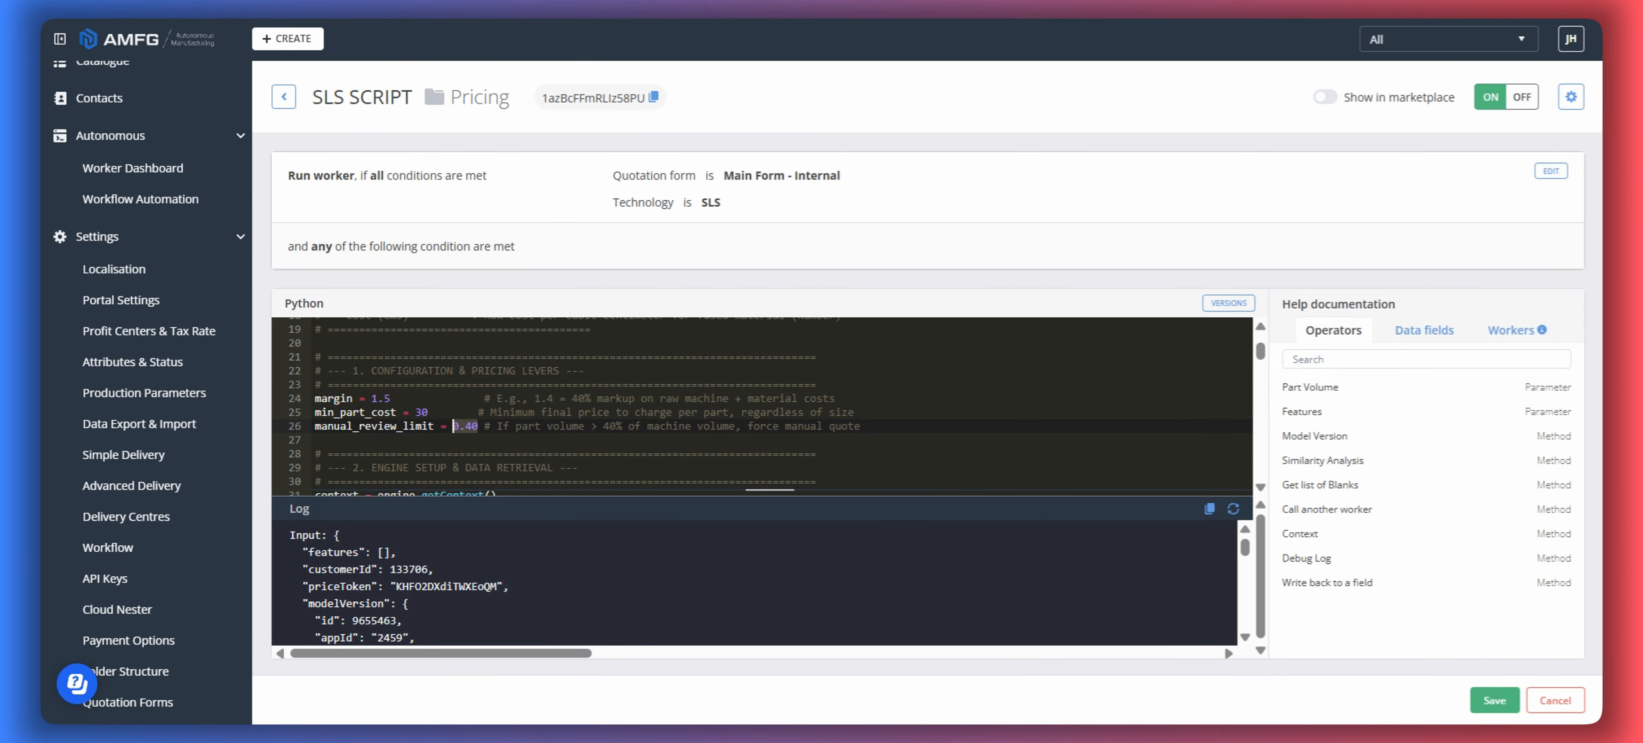
click(919, 413)
click(1494, 699)
- Open the ticket containing Frame Tray.stl from the Tickets Overview and select that part
scroll(156, 426, down, 3)
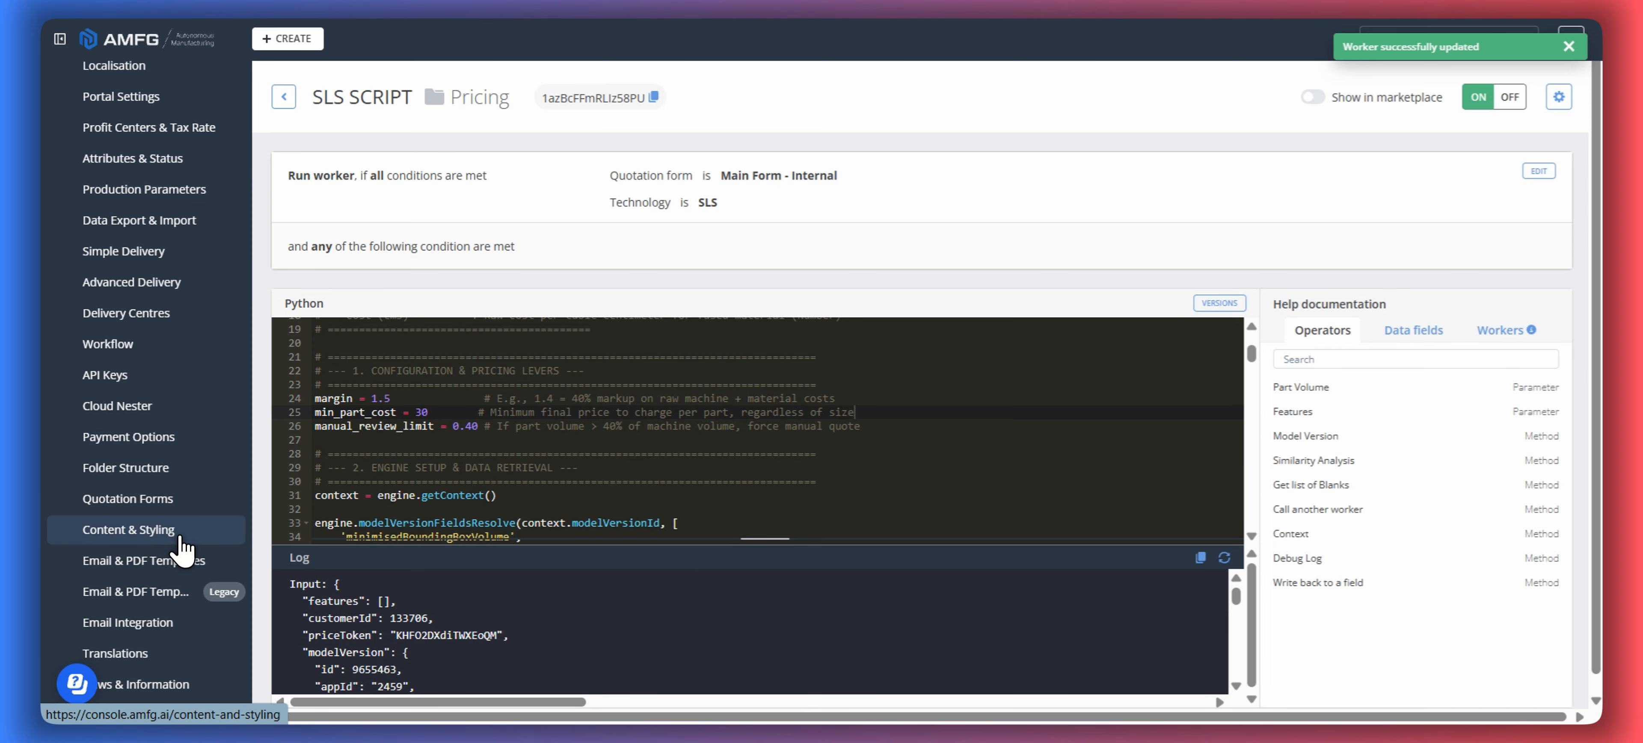
scroll(160, 414, up, 8)
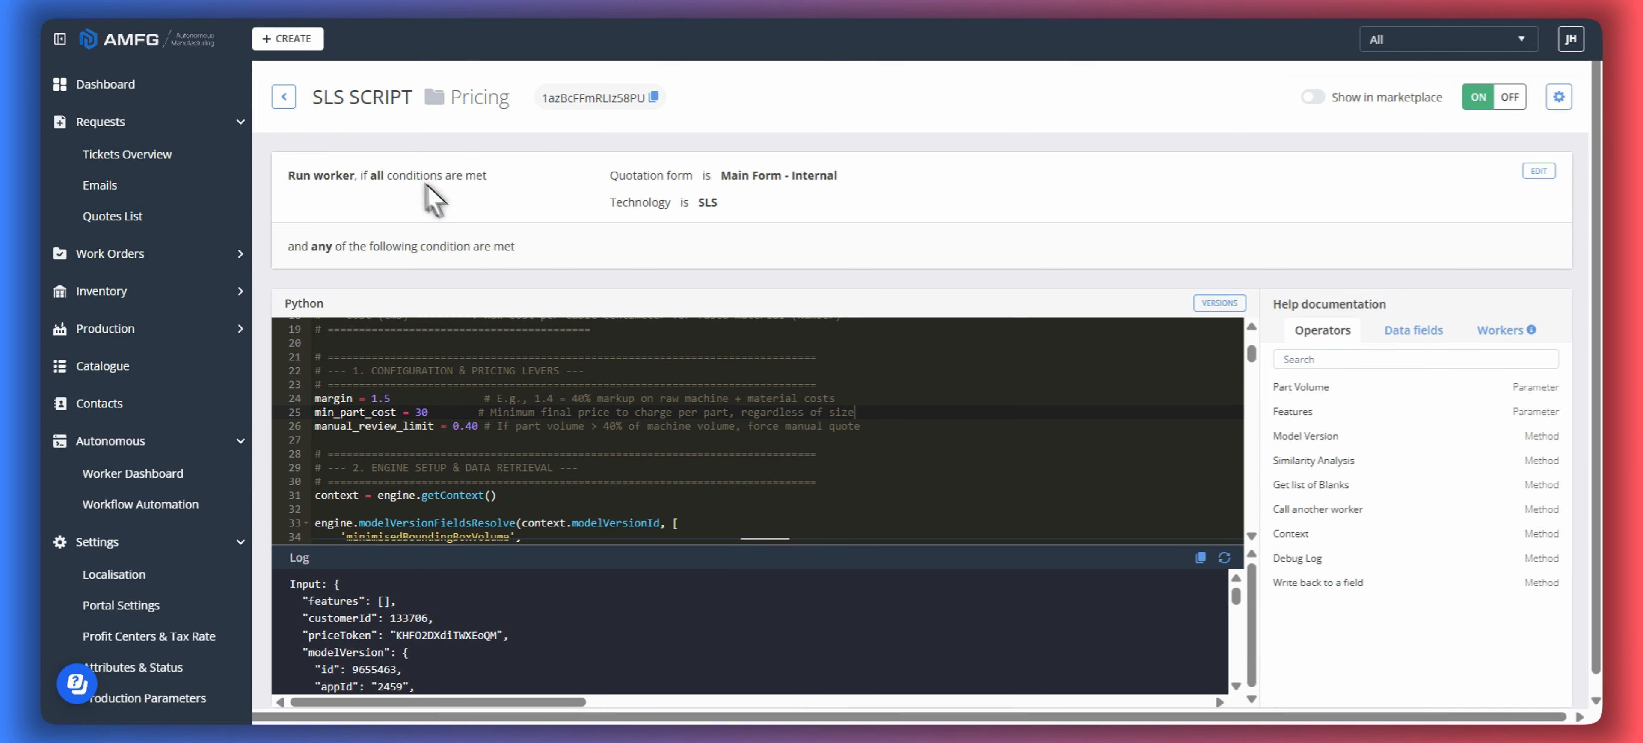
mouse_move(150, 153)
click(369, 191)
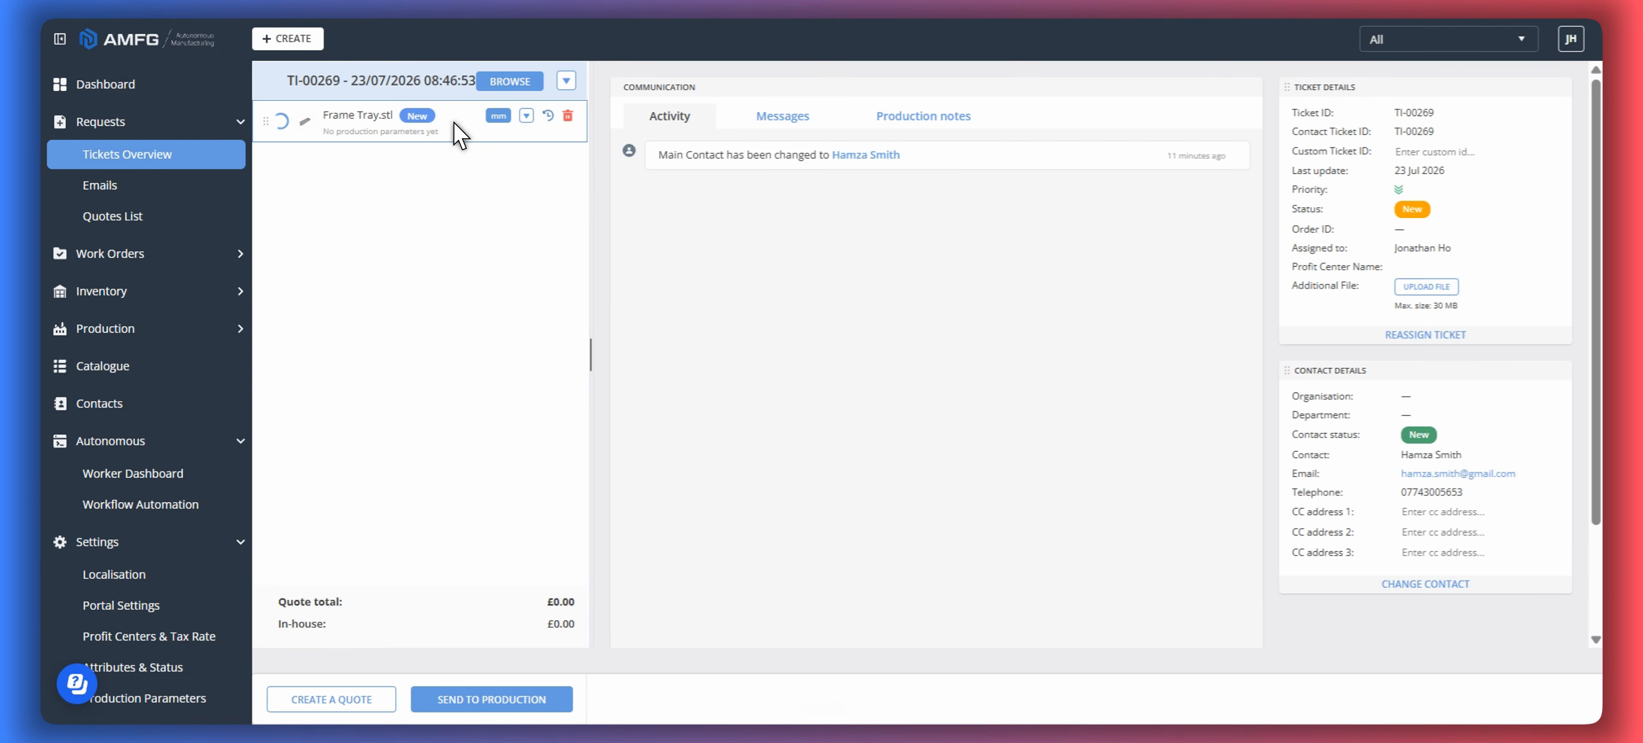
click(456, 127)
- Set the part's production technology to SLS
scroll(1522, 418, down, 5)
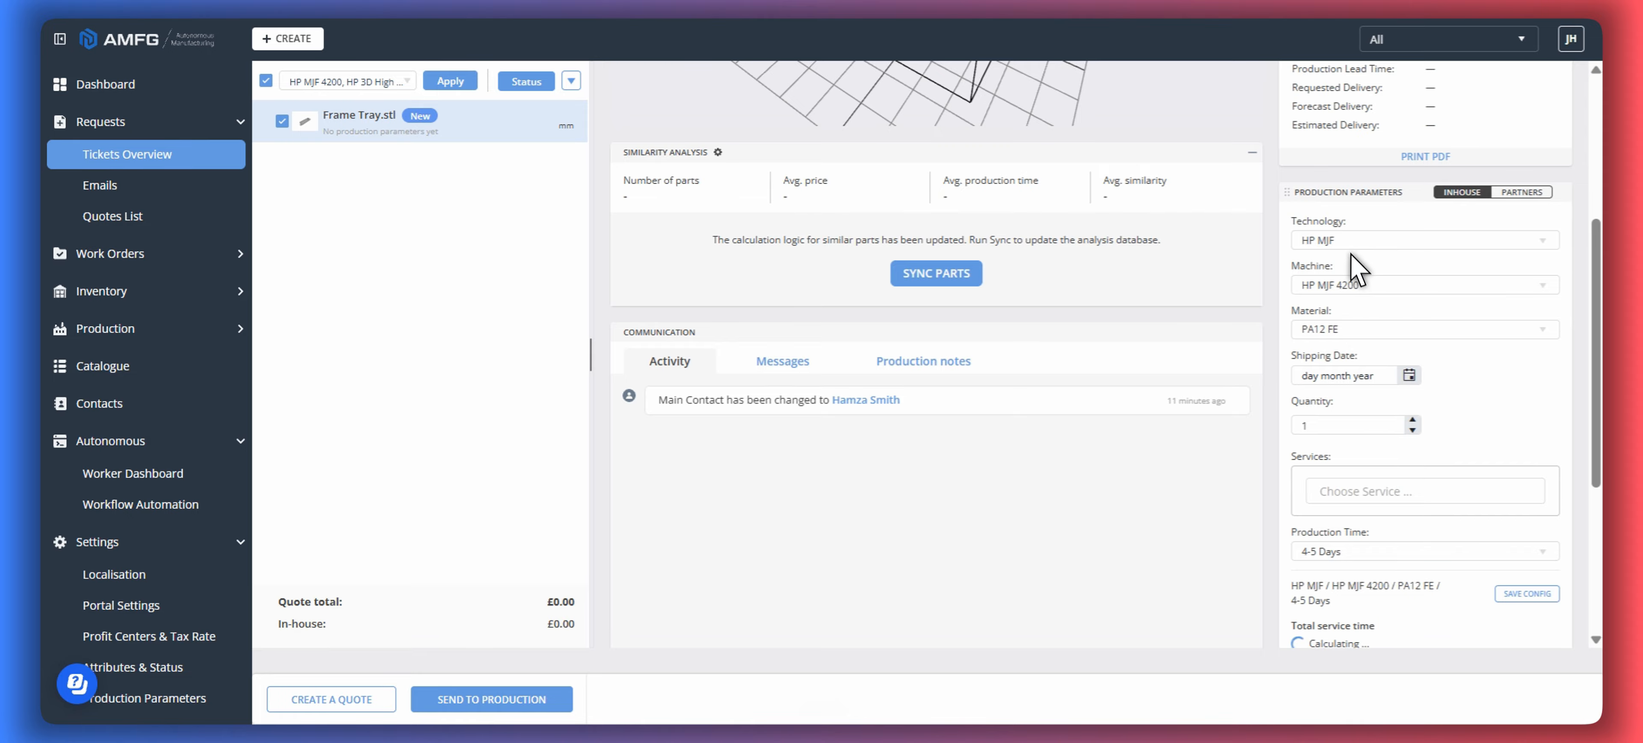
click(1348, 241)
click(1350, 313)
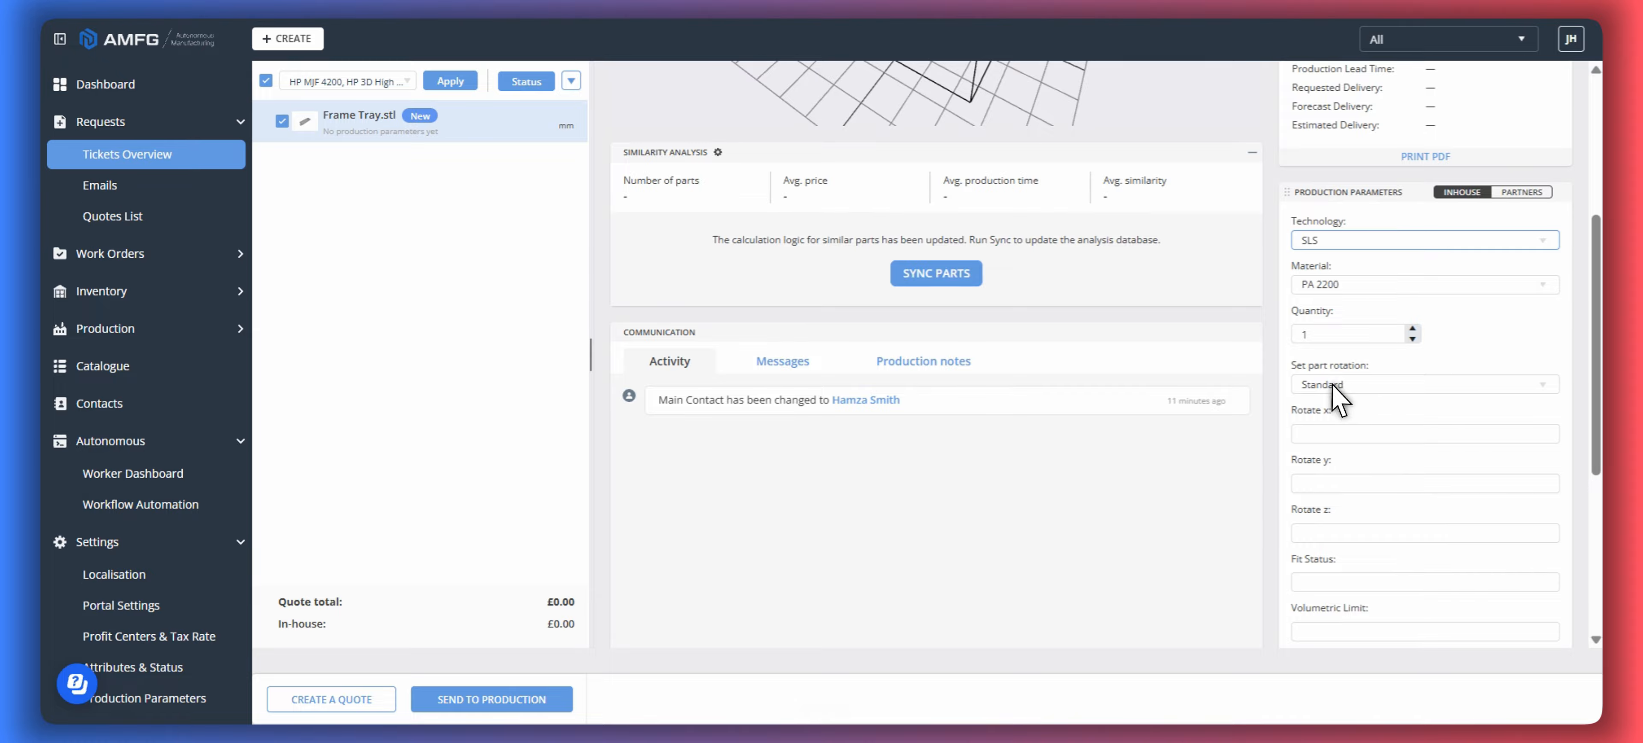
- Rotate the Frame Tray part by -90° about Y and -90° about Z and apply the orientation
scroll(1333, 392, up, 5)
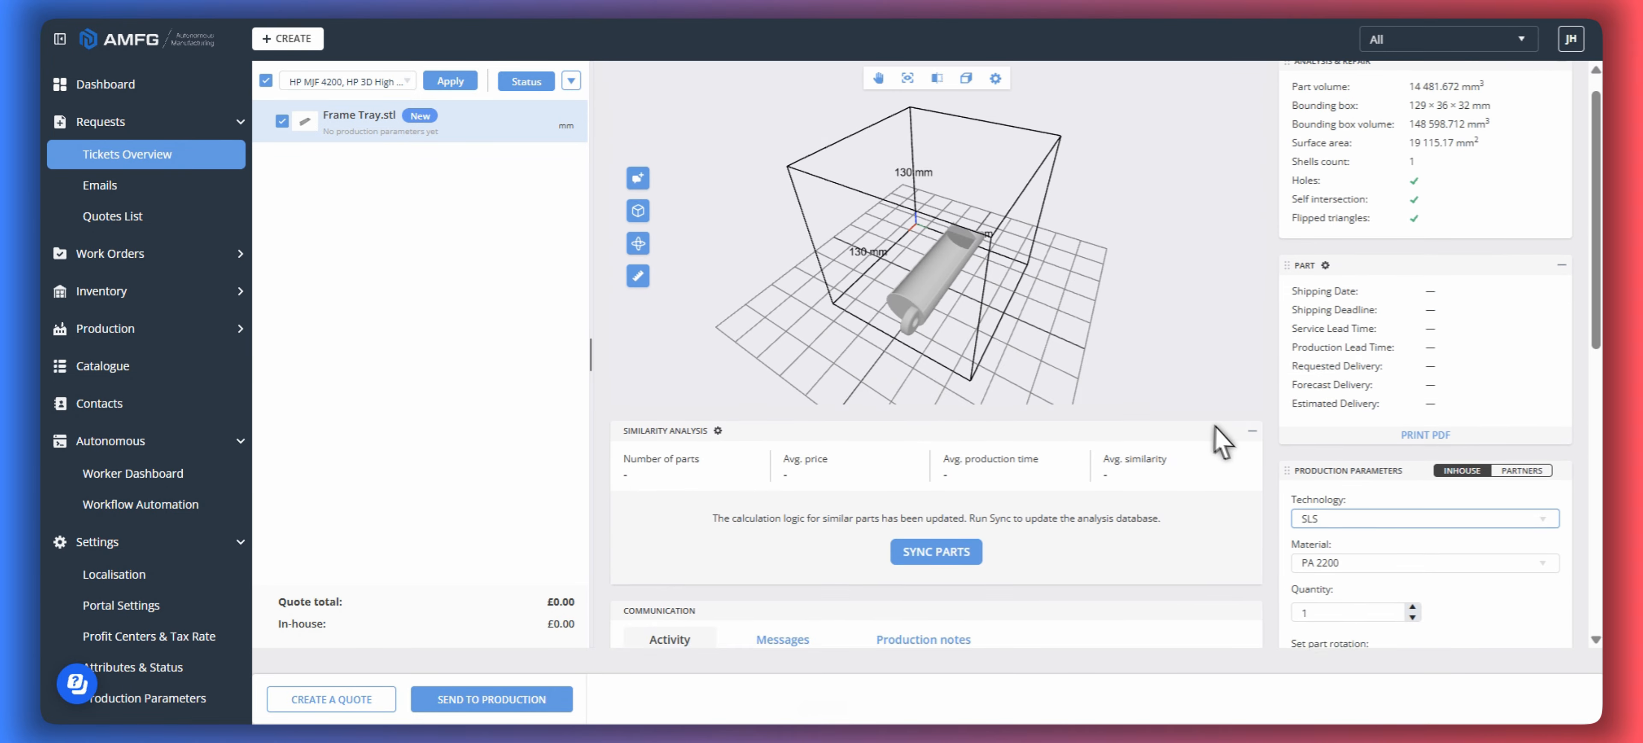
scroll(1217, 440, up, 1)
drag(1128, 375, 804, 328)
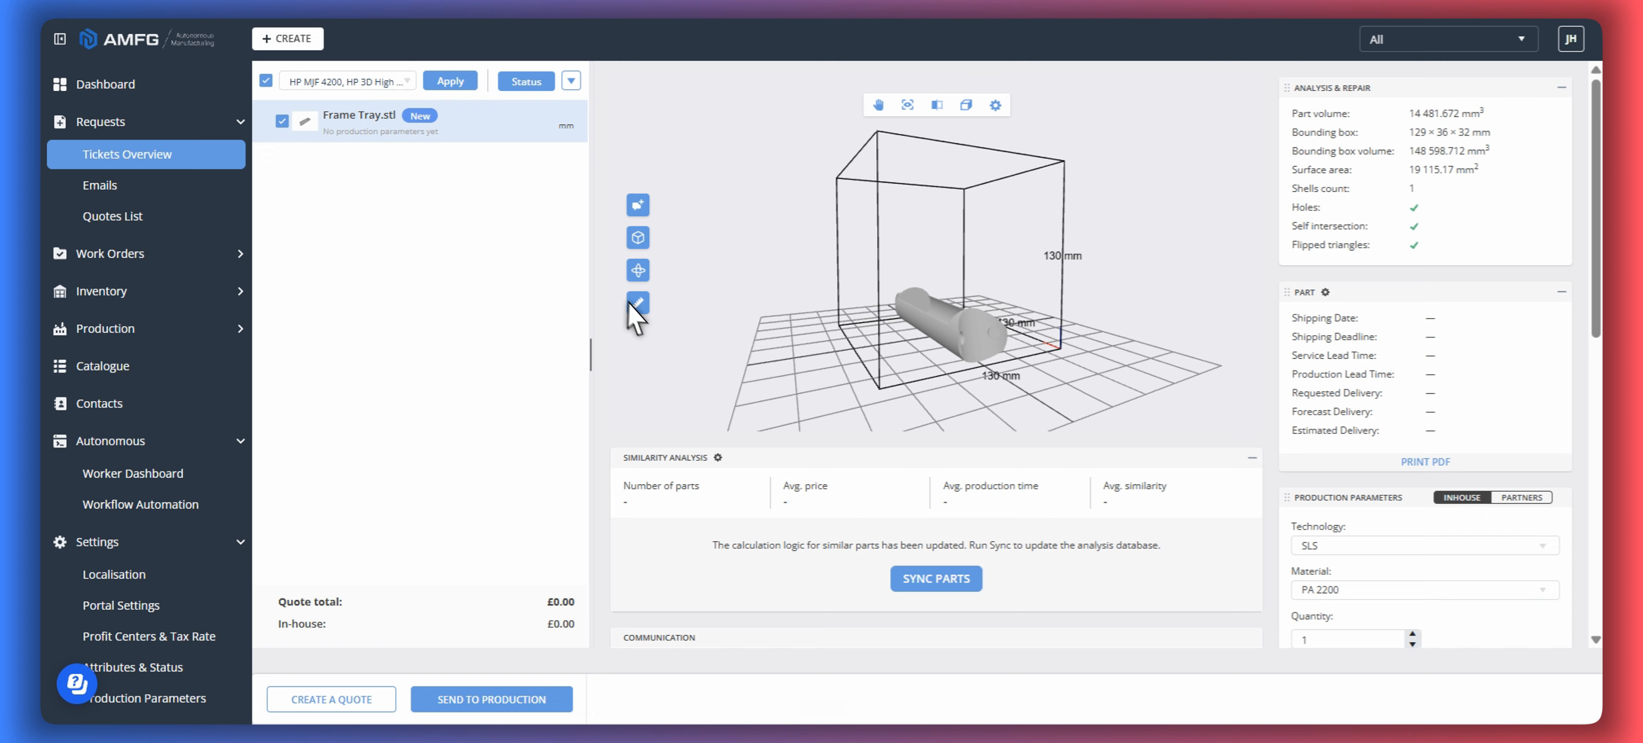
click(637, 273)
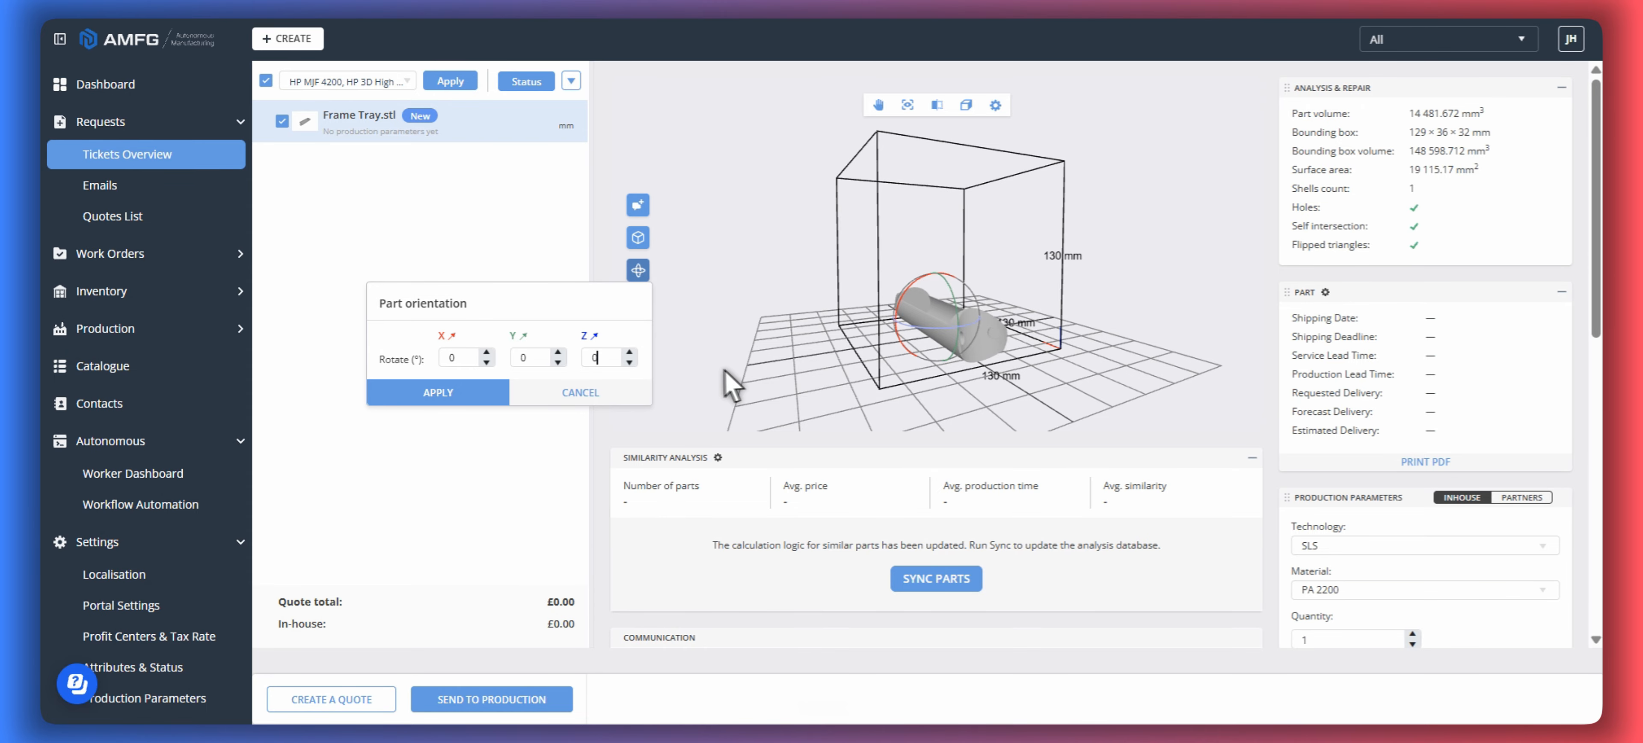
text(-9)
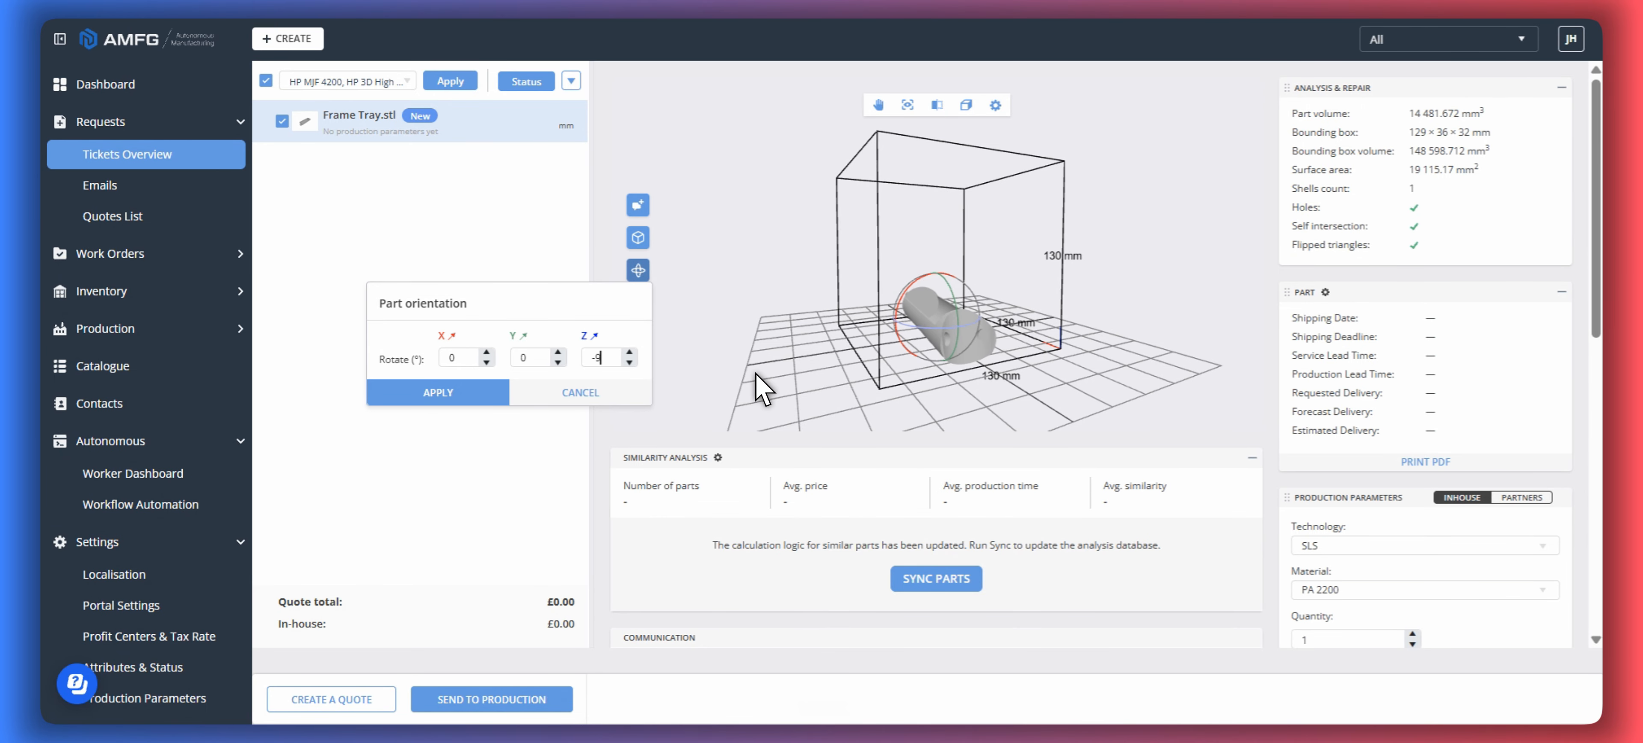
text(0)
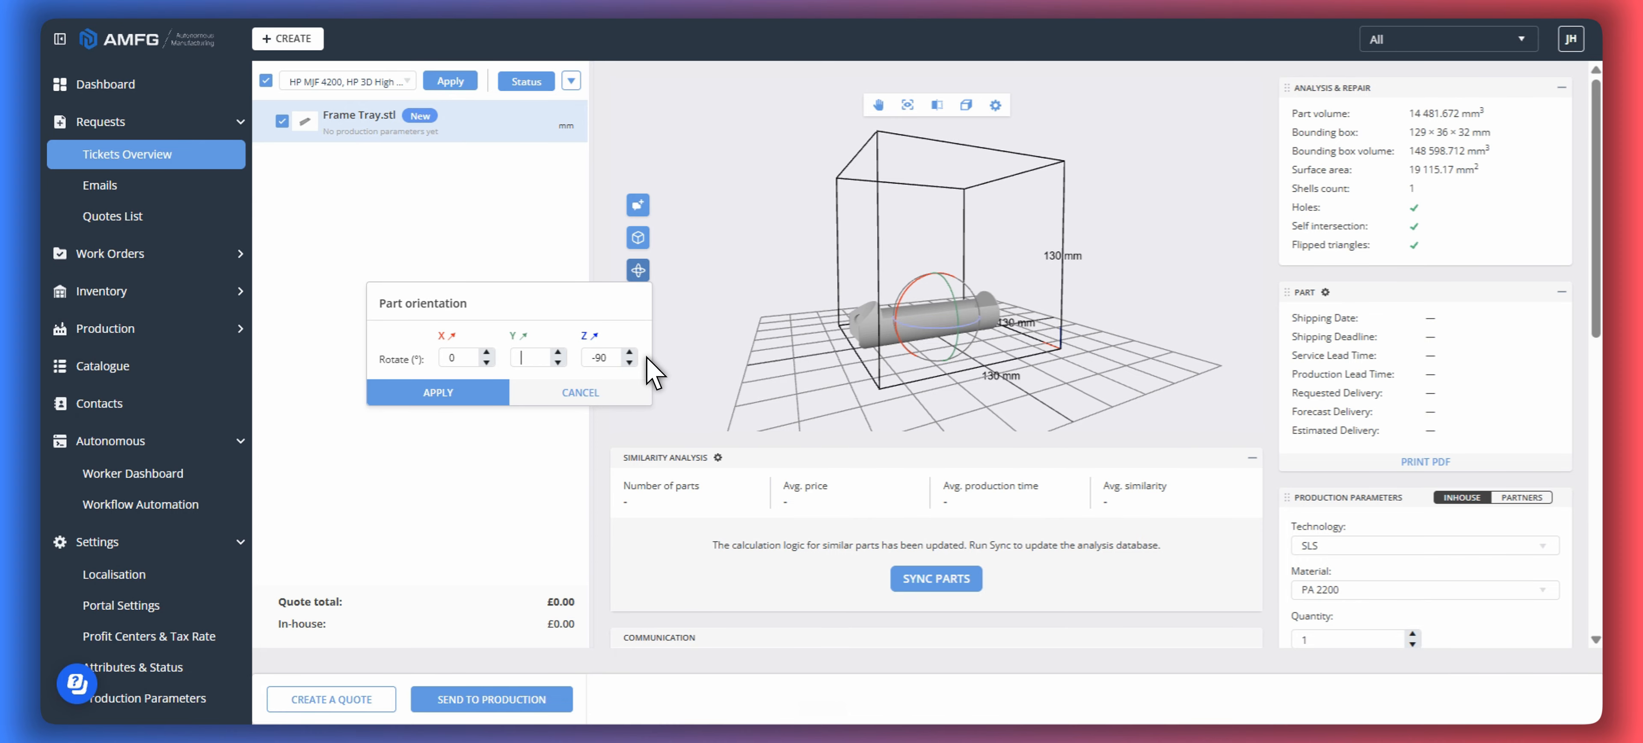
text(-90)
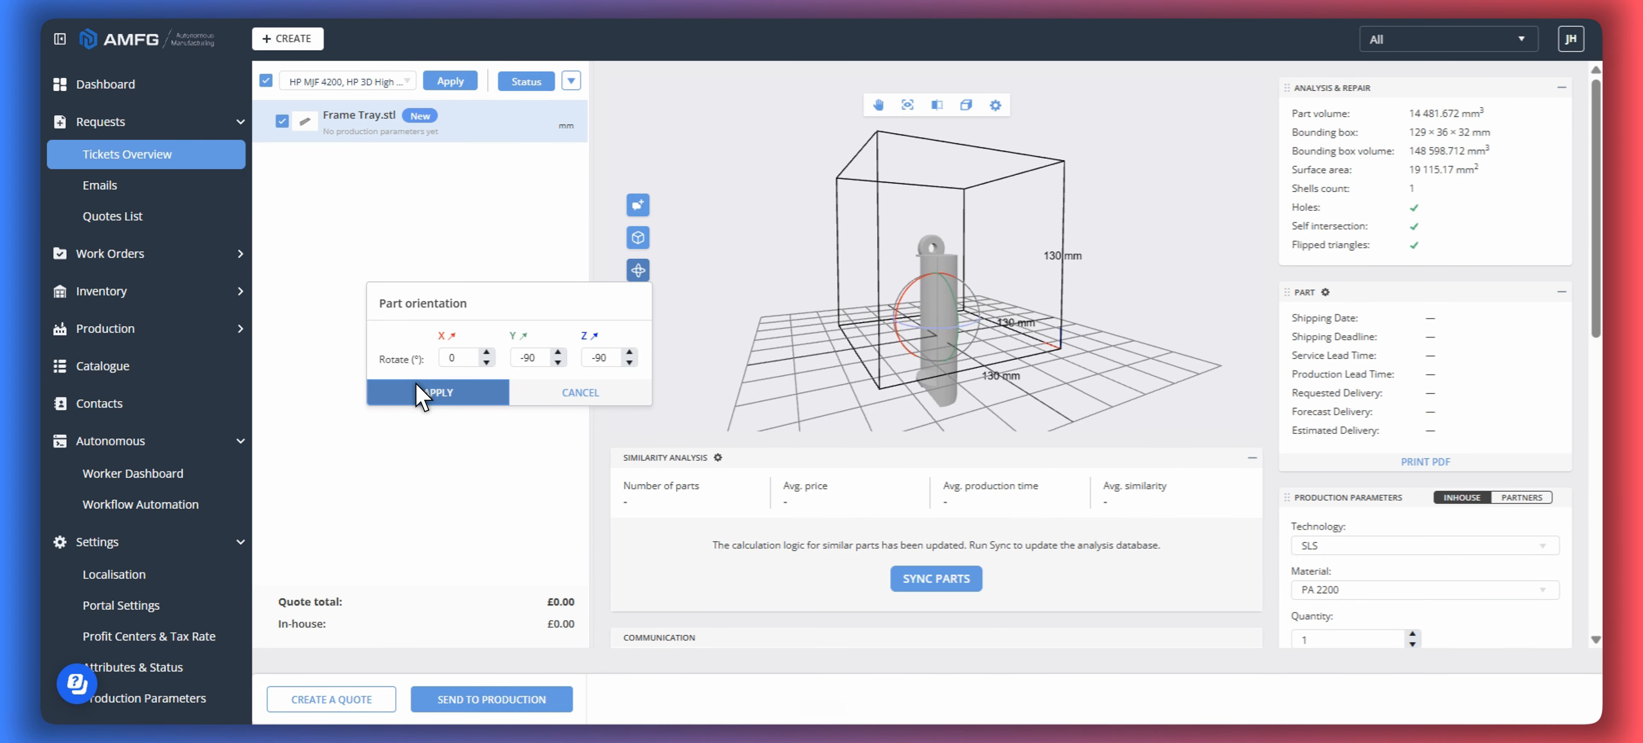
click(438, 391)
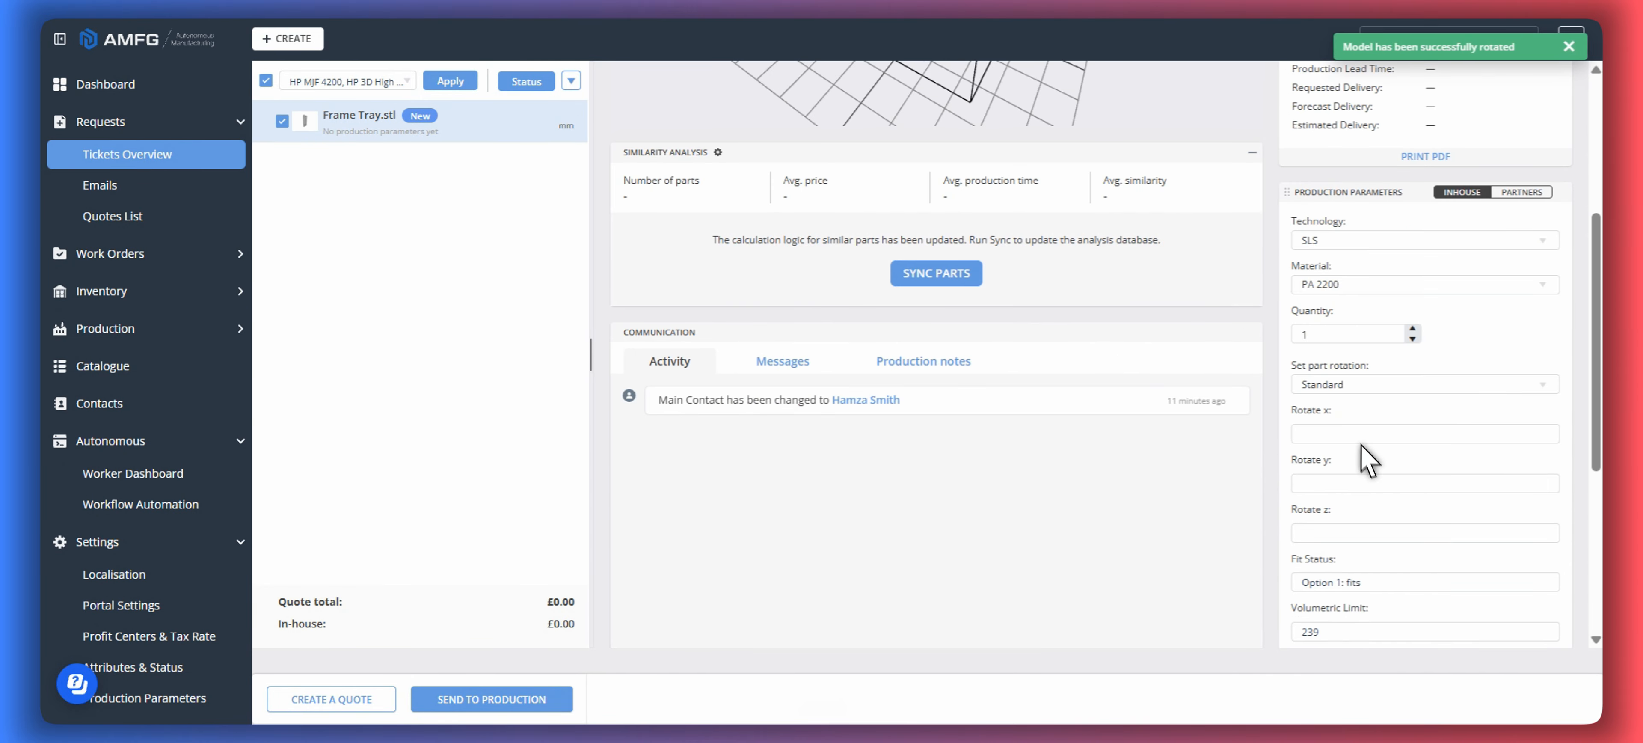
- Set the Frame Tray's part rotation to Custom with Rotate y at -90 and Rotate z at -90
drag(948, 291, 1108, 275)
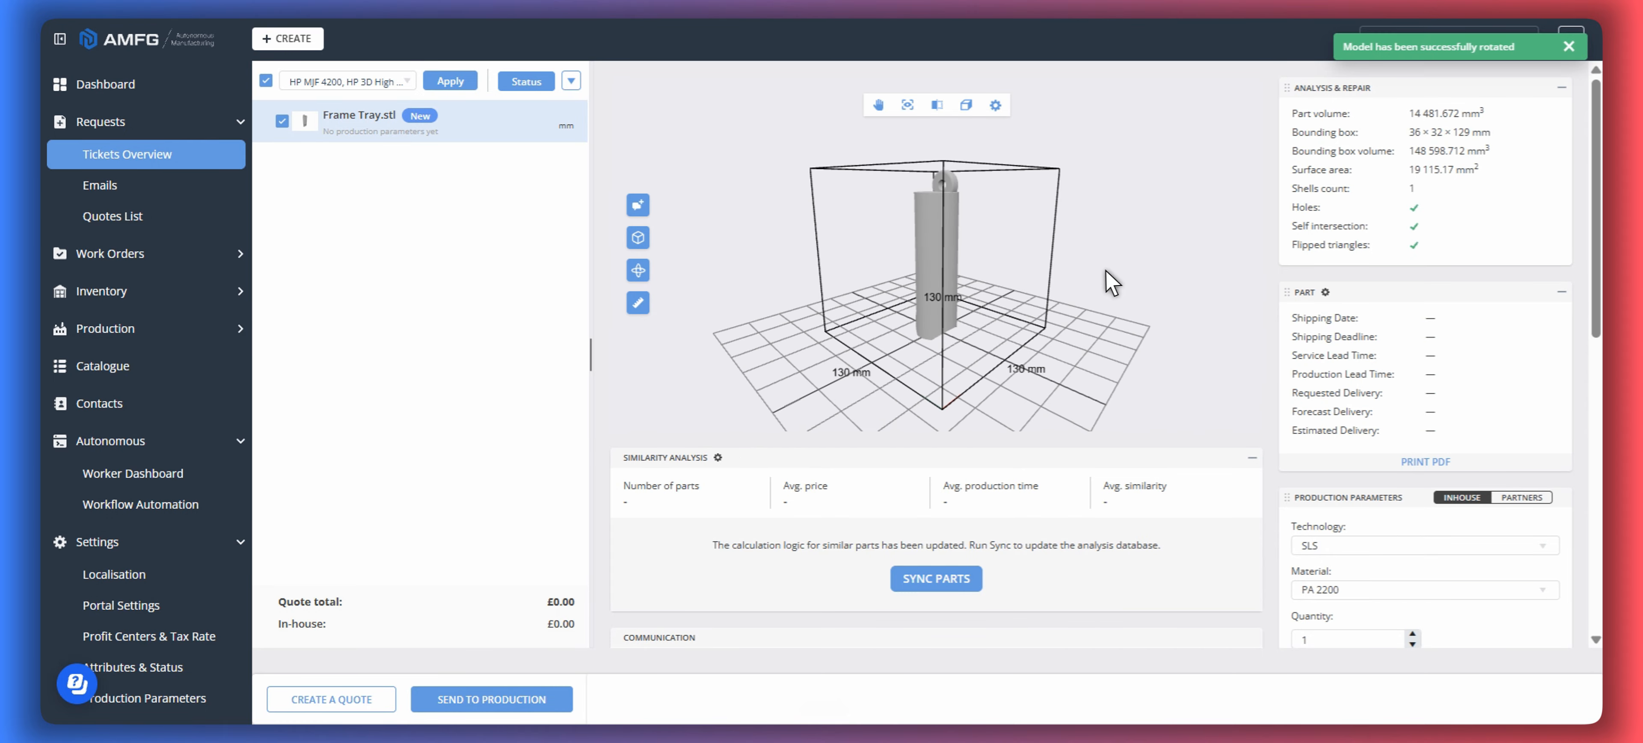
scroll(1350, 447, down, 5)
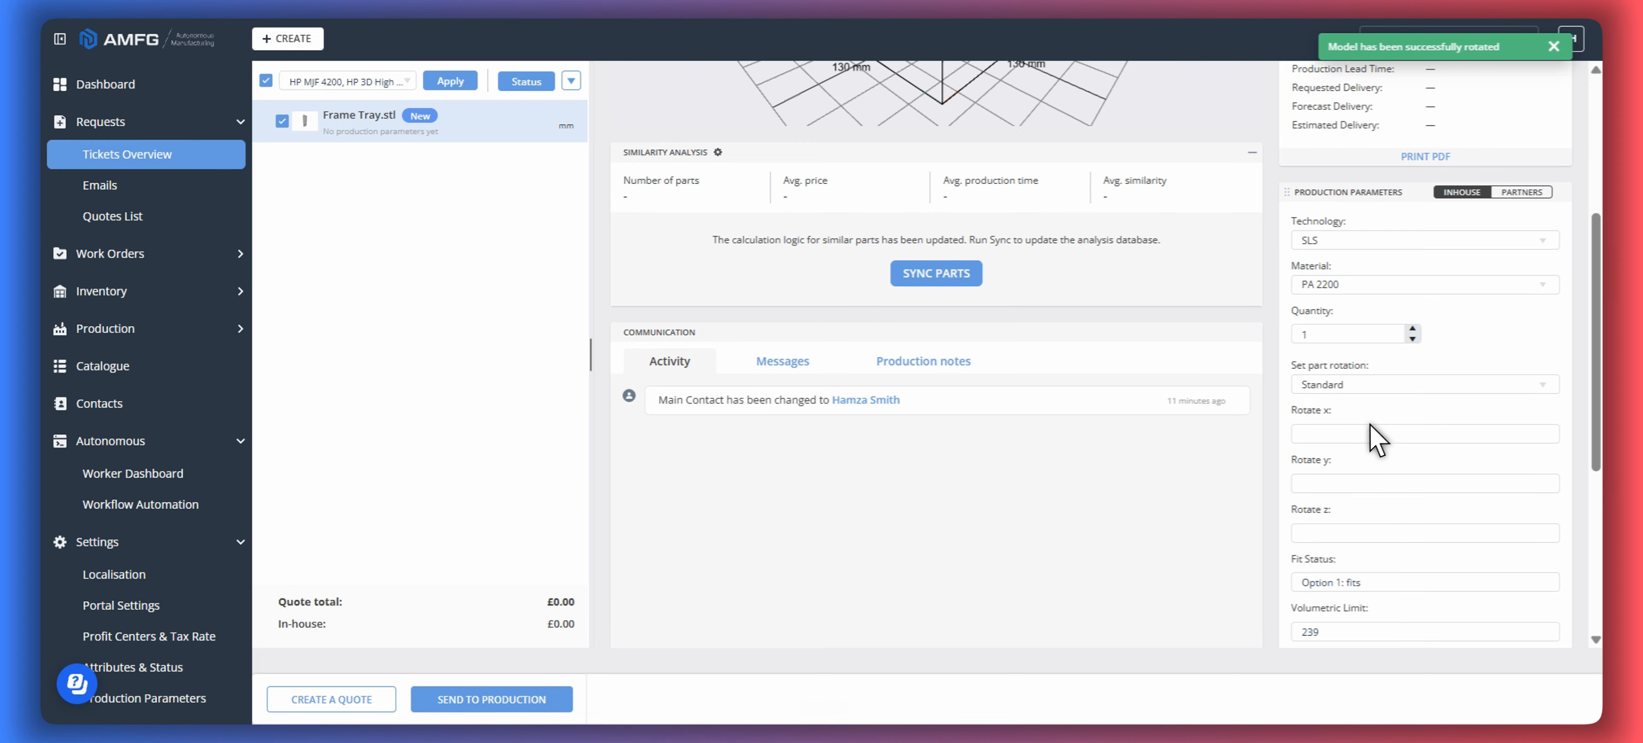
scroll(1365, 316, down, 2)
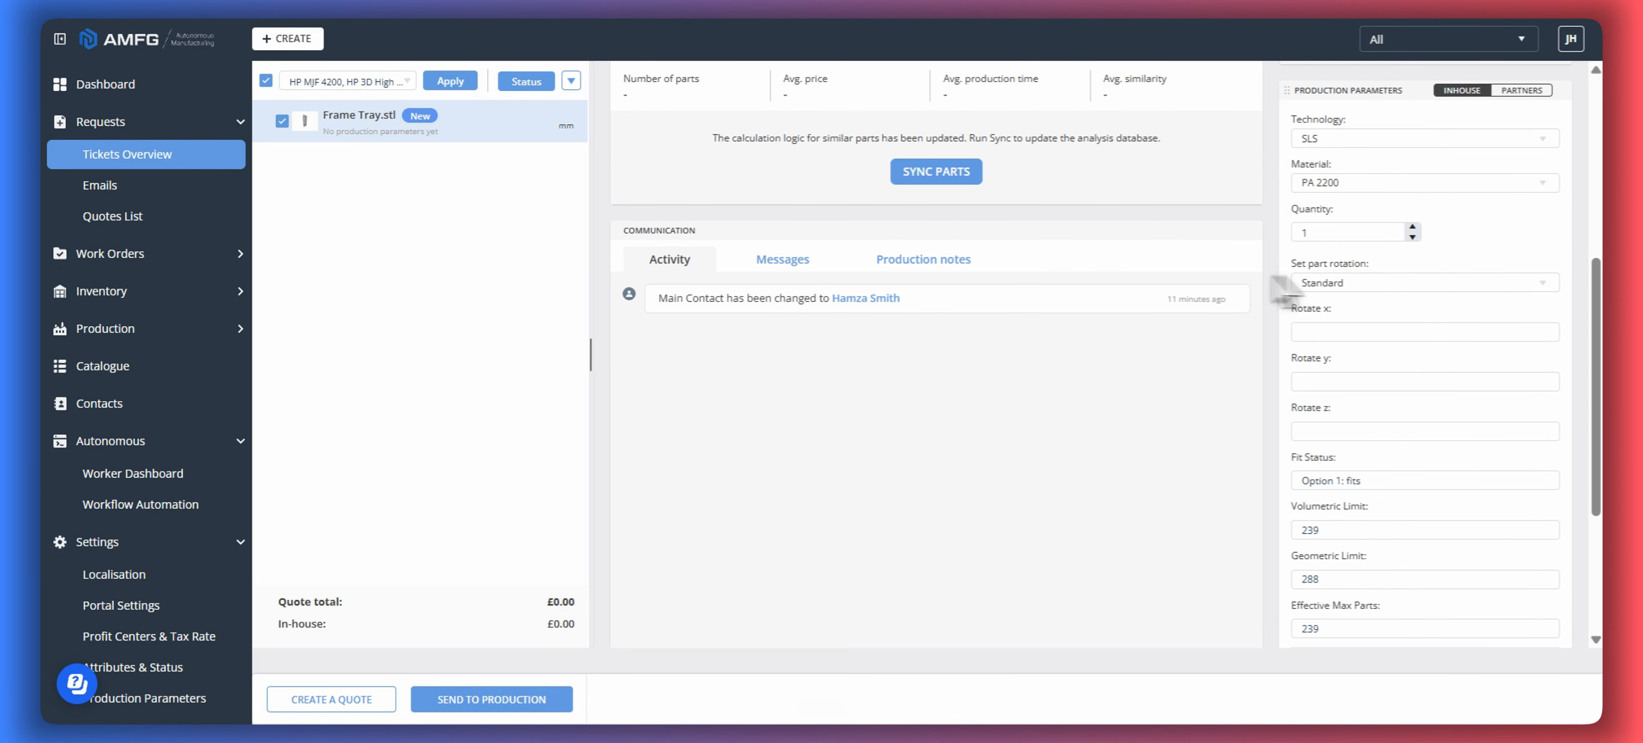
click(1367, 288)
click(1351, 335)
click(1350, 332)
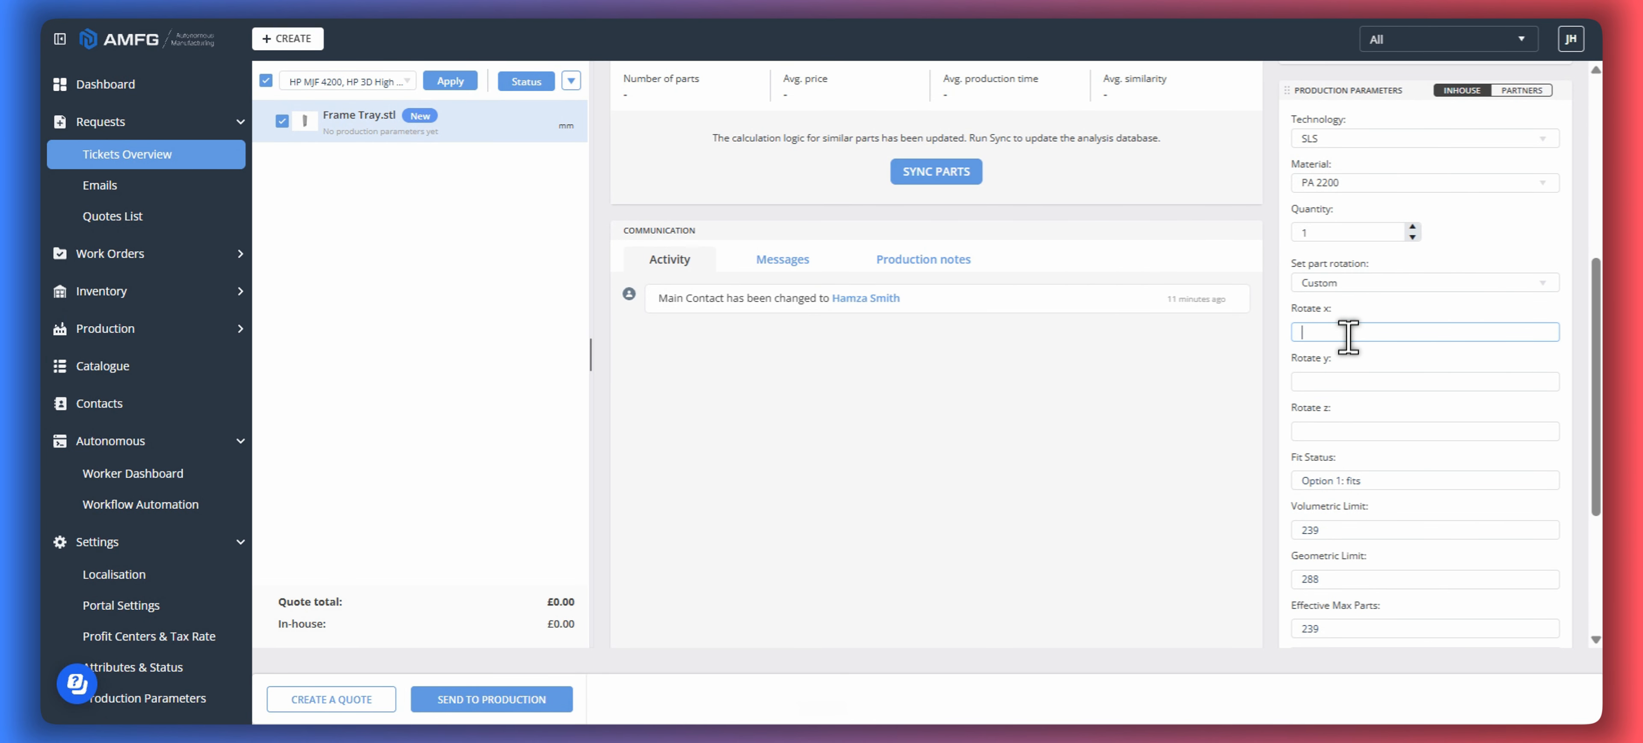
click(1335, 380)
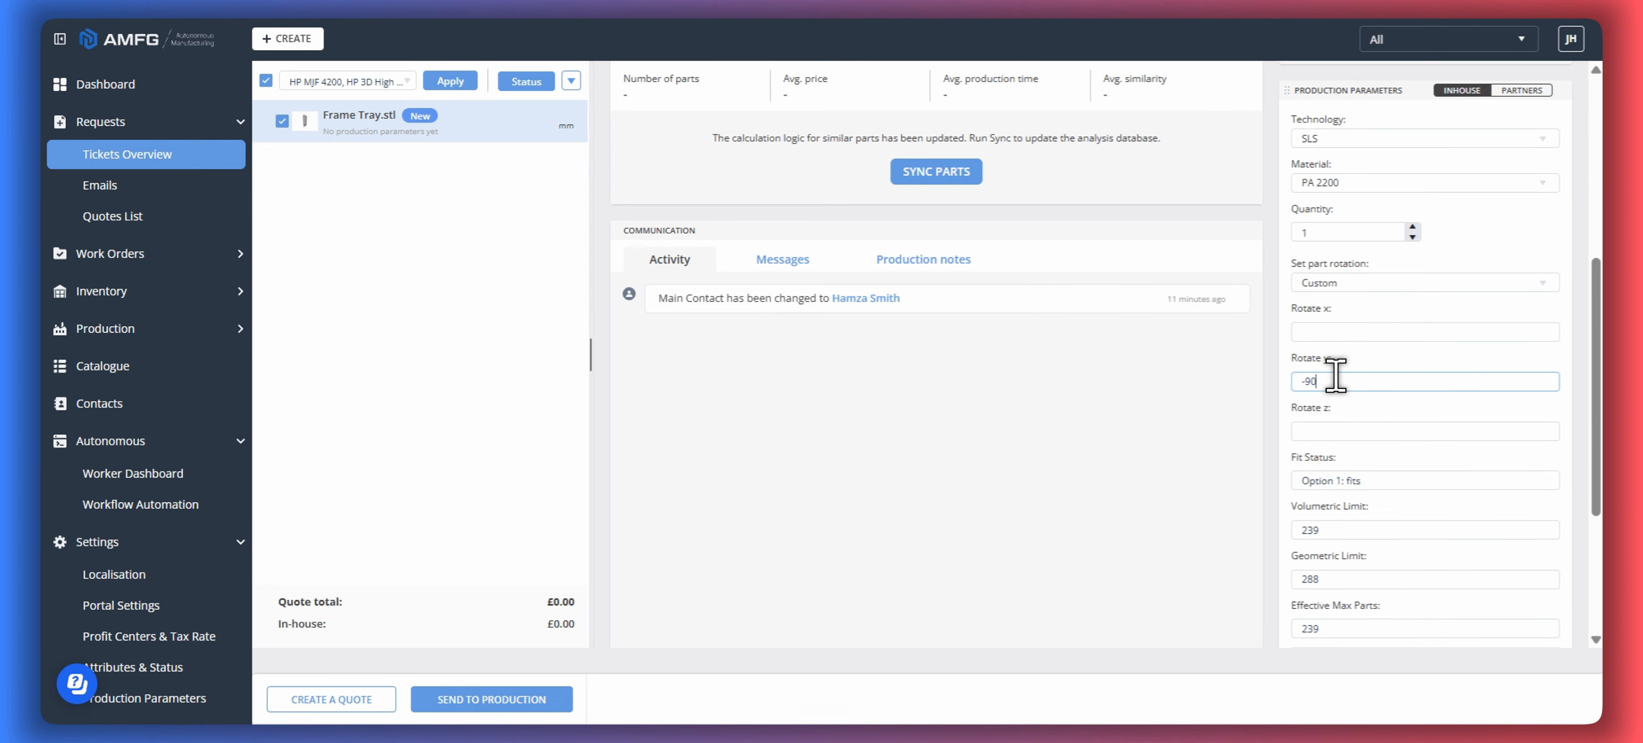
click(1425, 430)
text(-90)
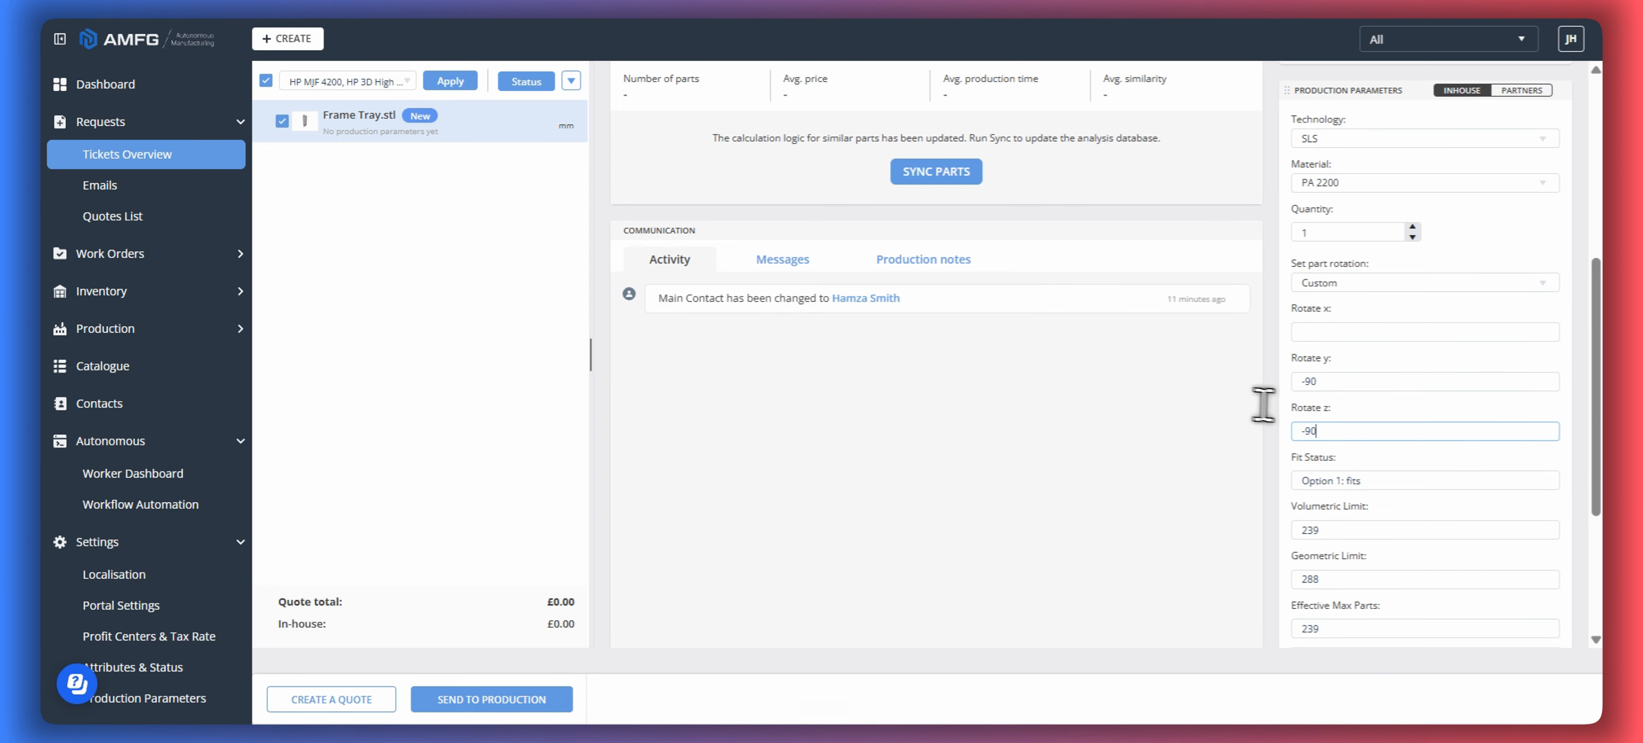
- Review the fit status, part limits and in-house production price calculated for the custom rotation
click(638, 270)
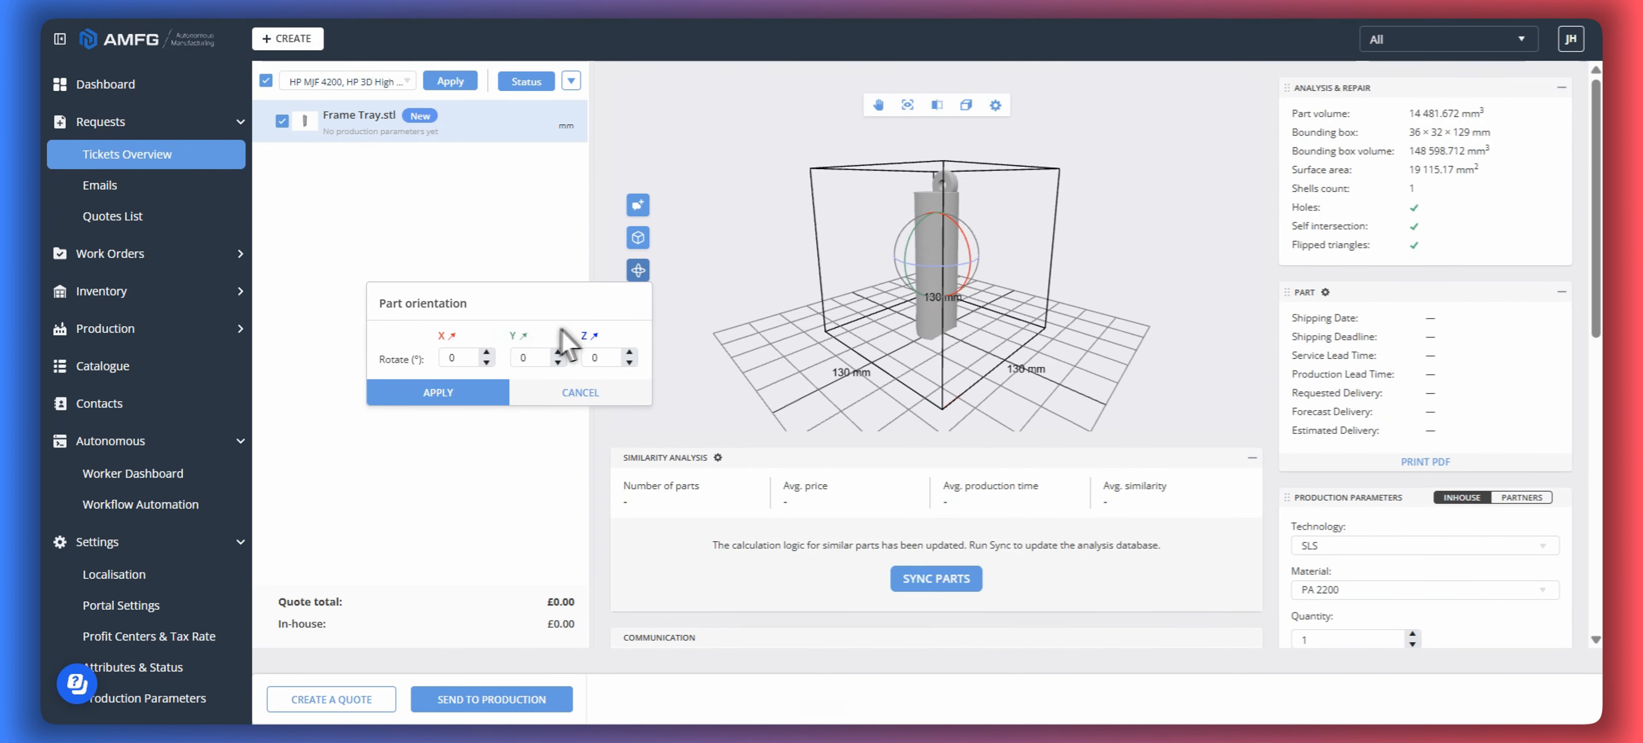
click(702, 580)
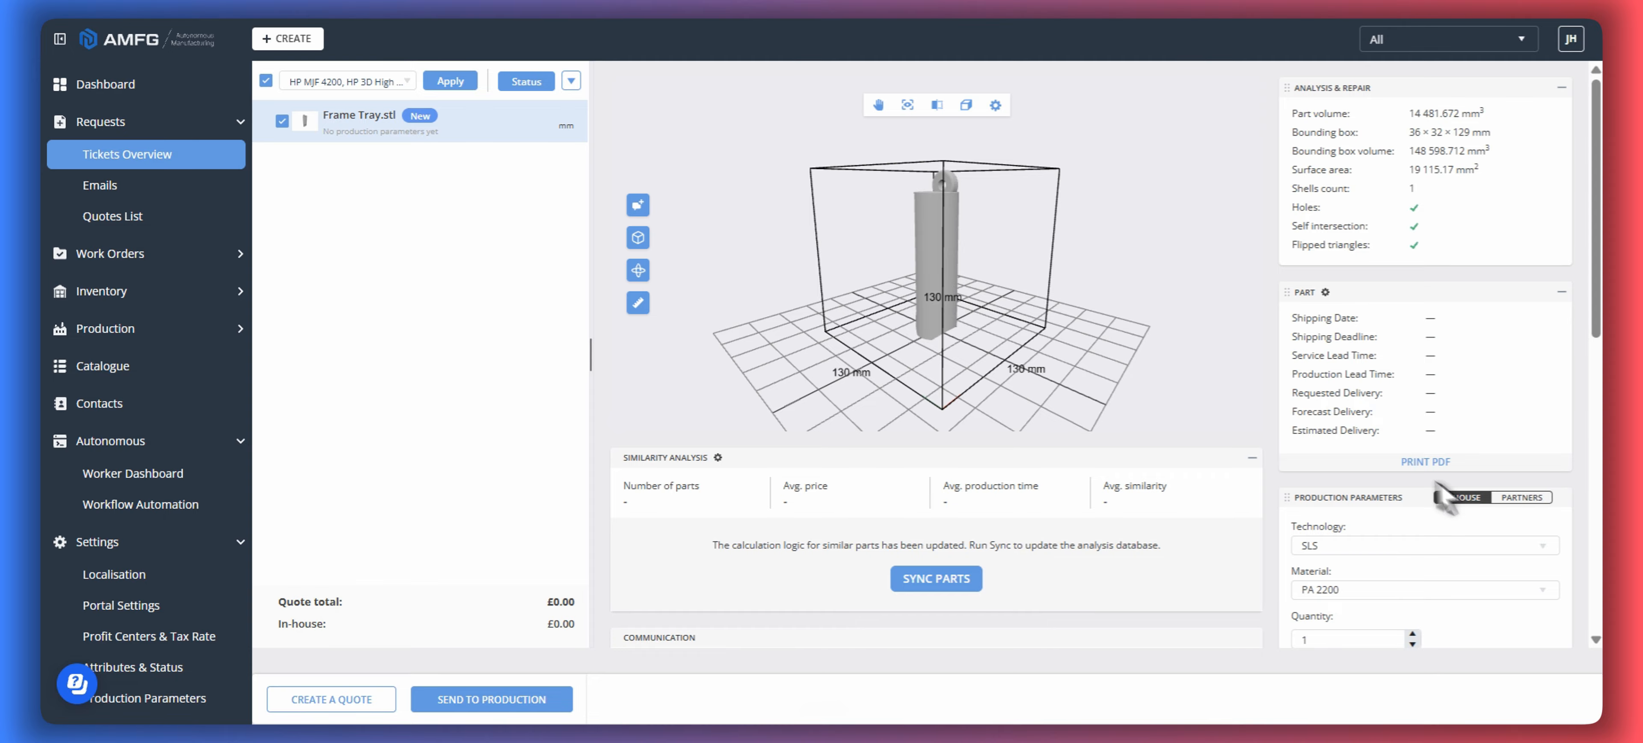
scroll(1461, 494, down, 5)
scroll(1339, 408, down, 3)
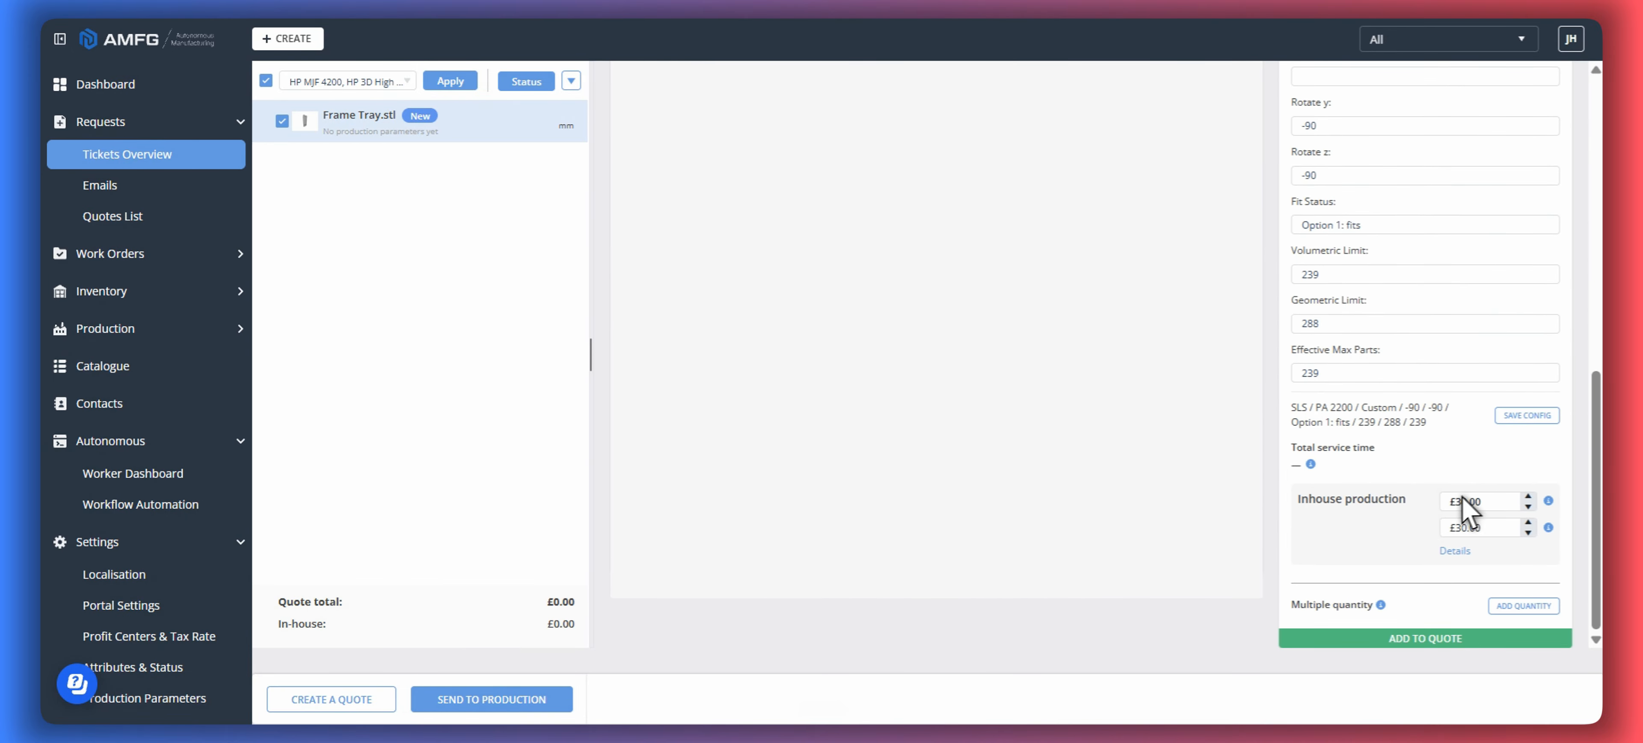
scroll(1438, 531, up, 3)
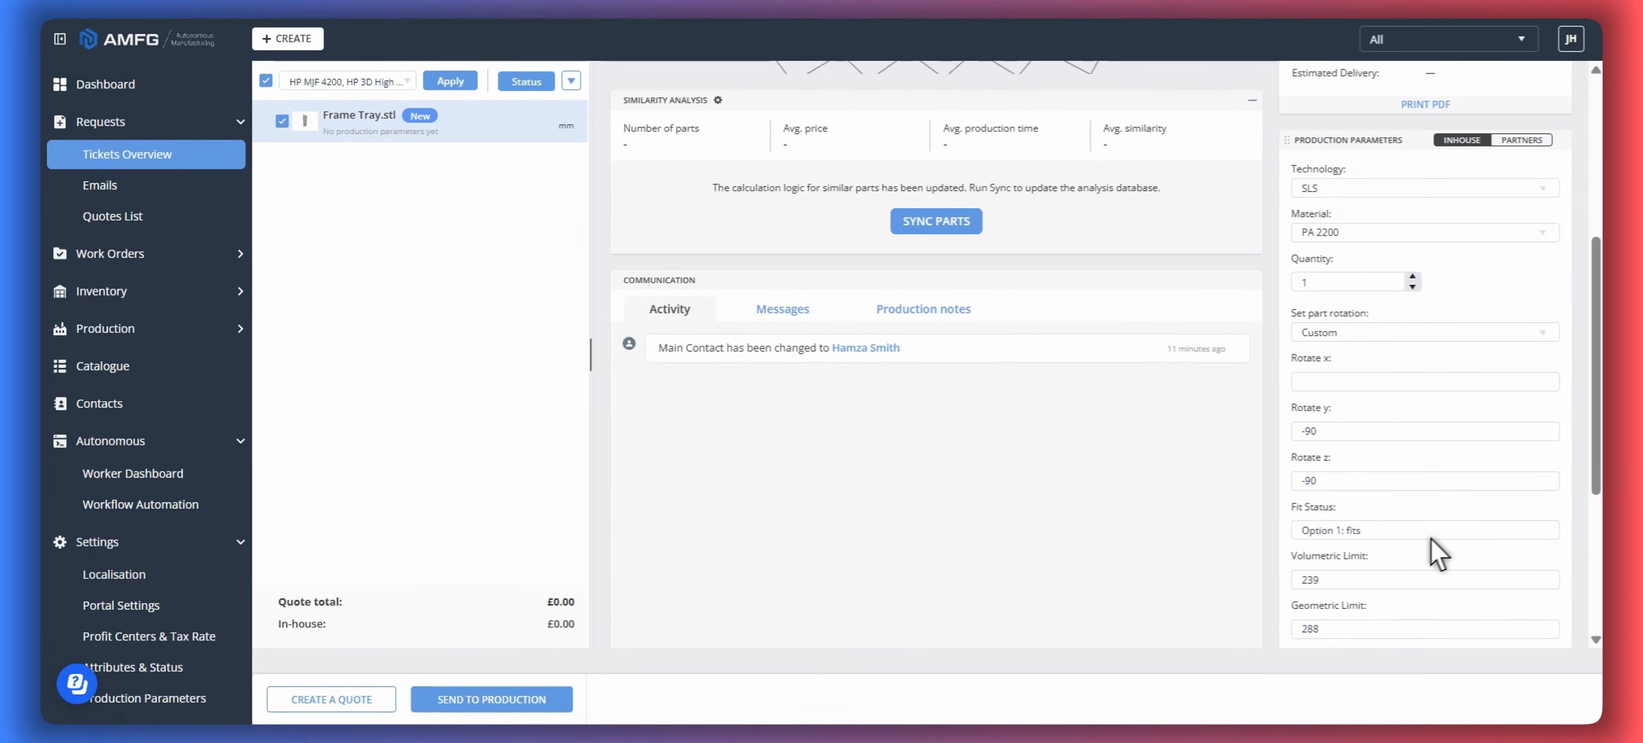
scroll(1471, 606, down, 3)
scroll(1437, 536, up, 1)
scroll(1444, 550, up, 2)
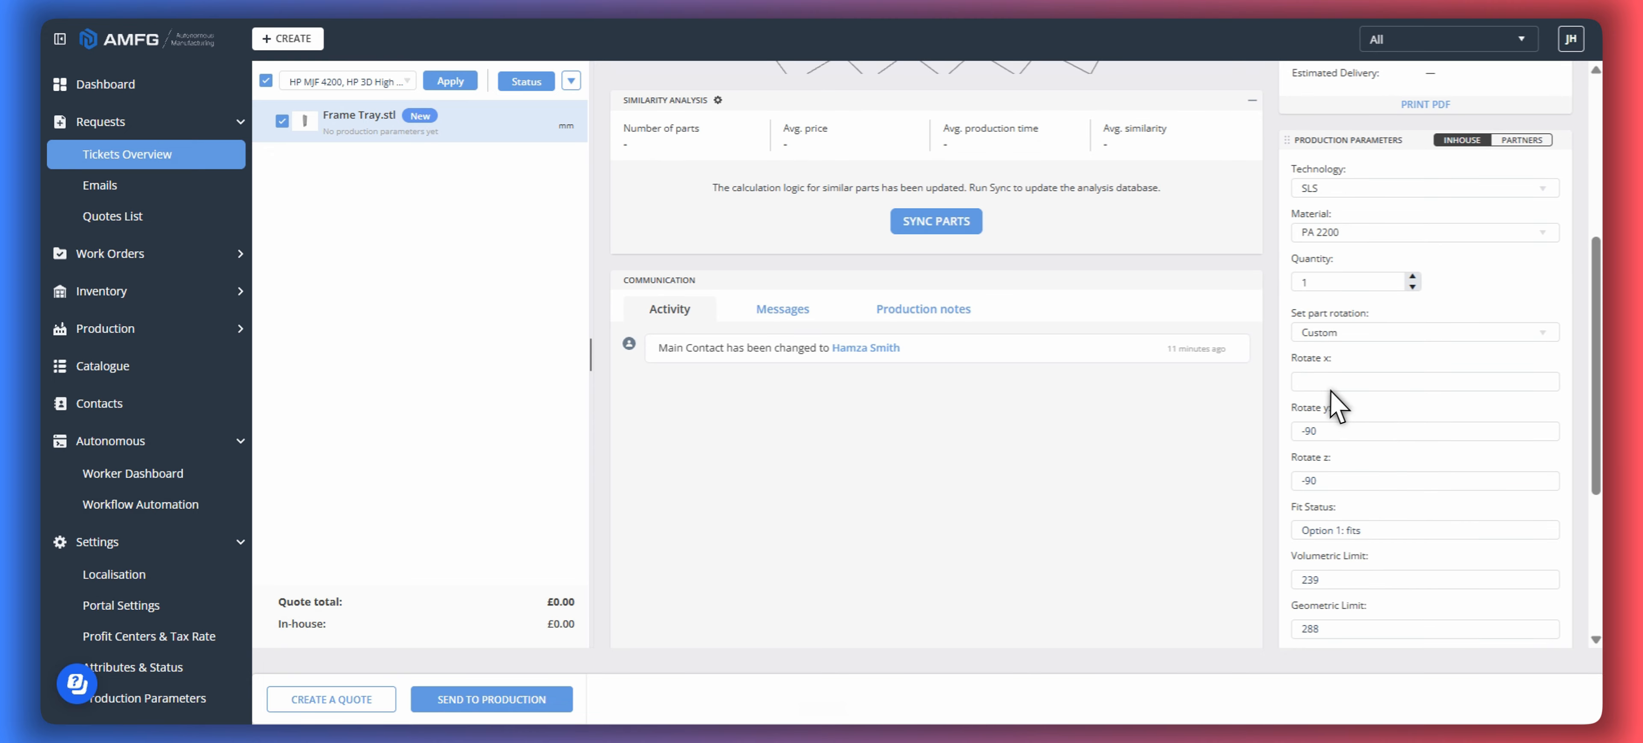
- Set the custom Rotate y and Rotate z values to 0
double_click(1327, 433)
text(0)
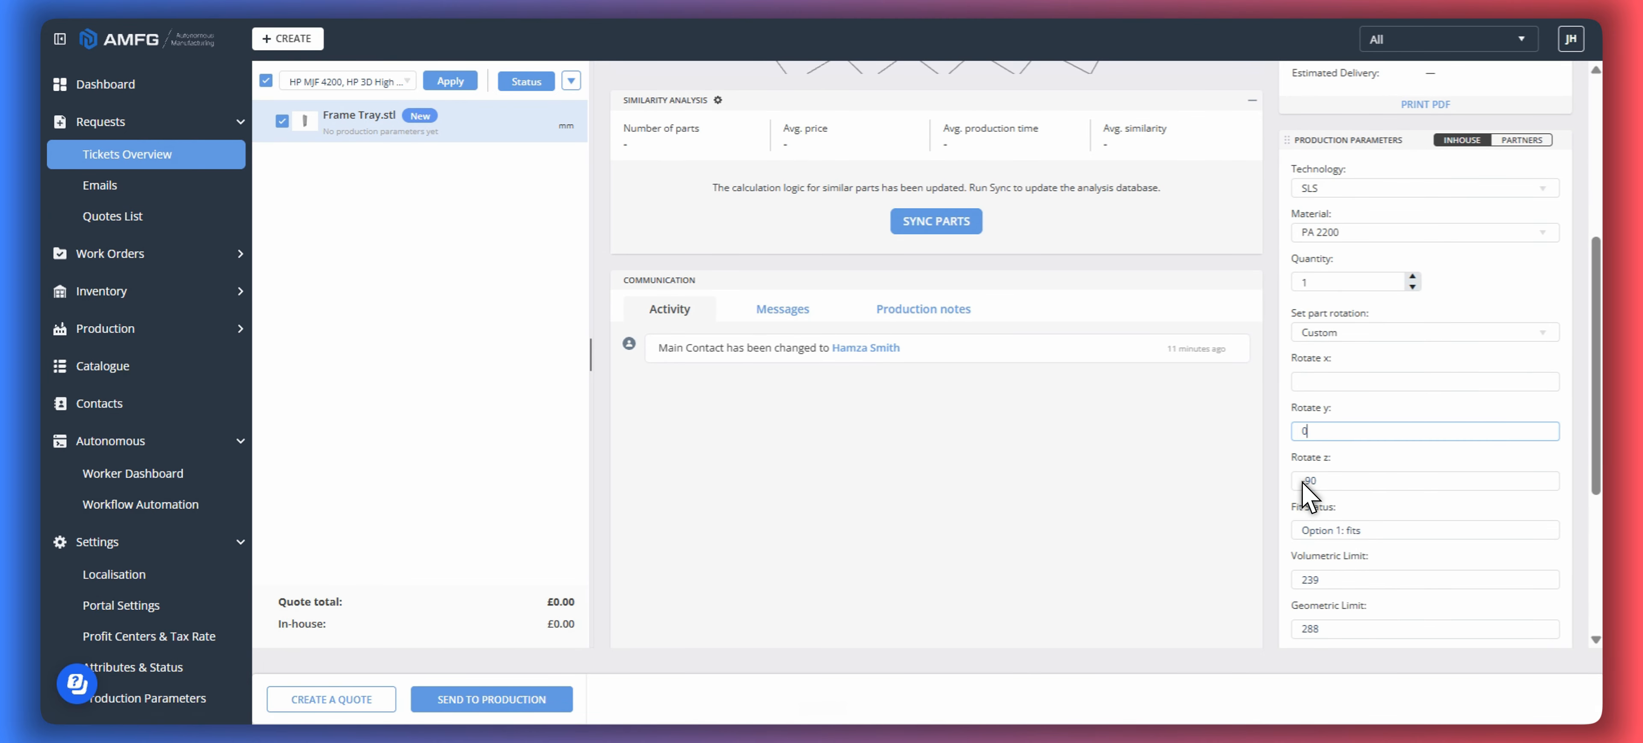
double_click(1305, 482)
text(0)
click(1173, 478)
- Rotate the Frame Tray model by 90° about Y and 90° about Z and apply the orientation
scroll(862, 435, up, 4)
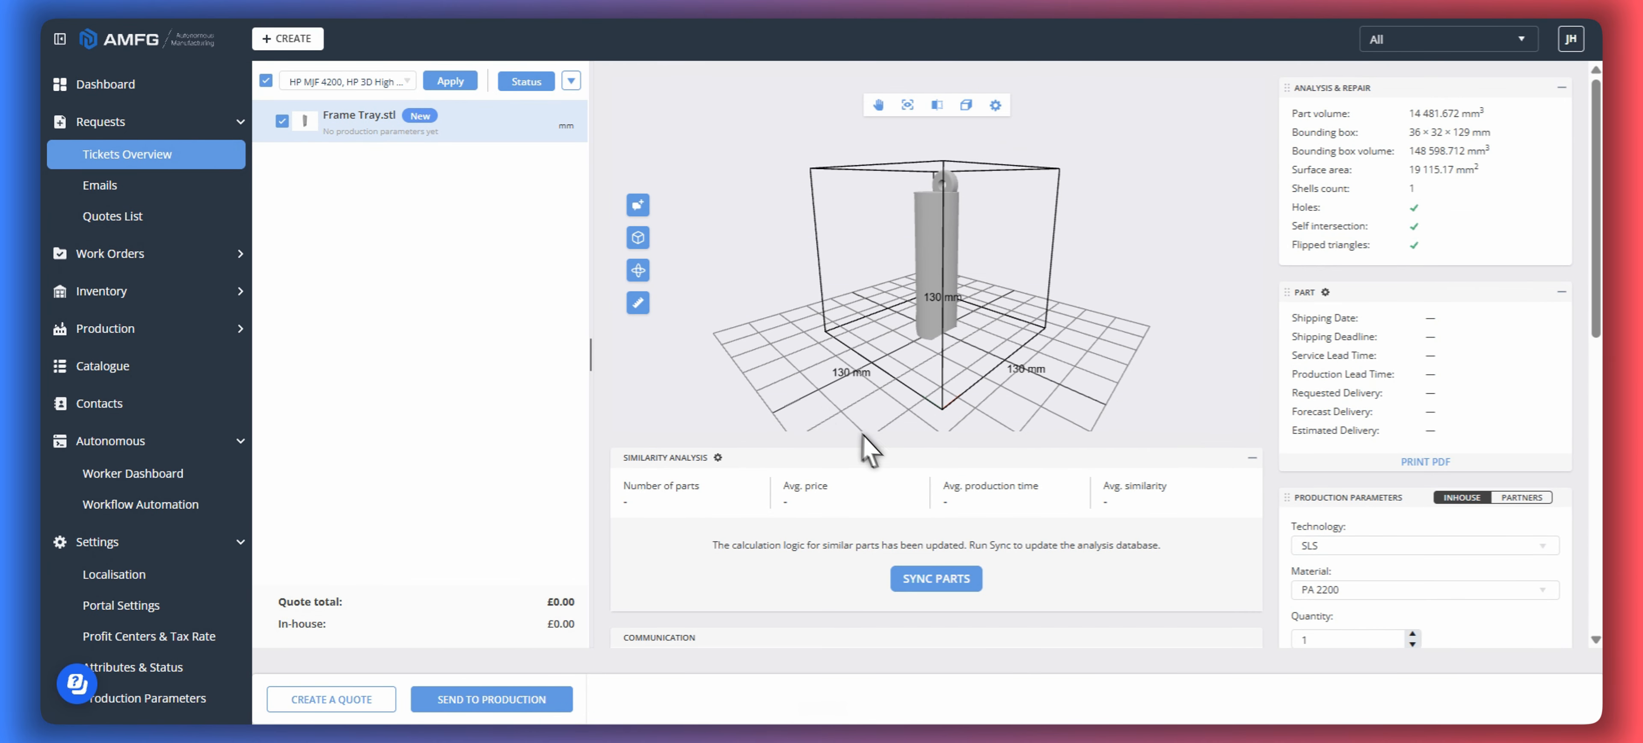
click(638, 269)
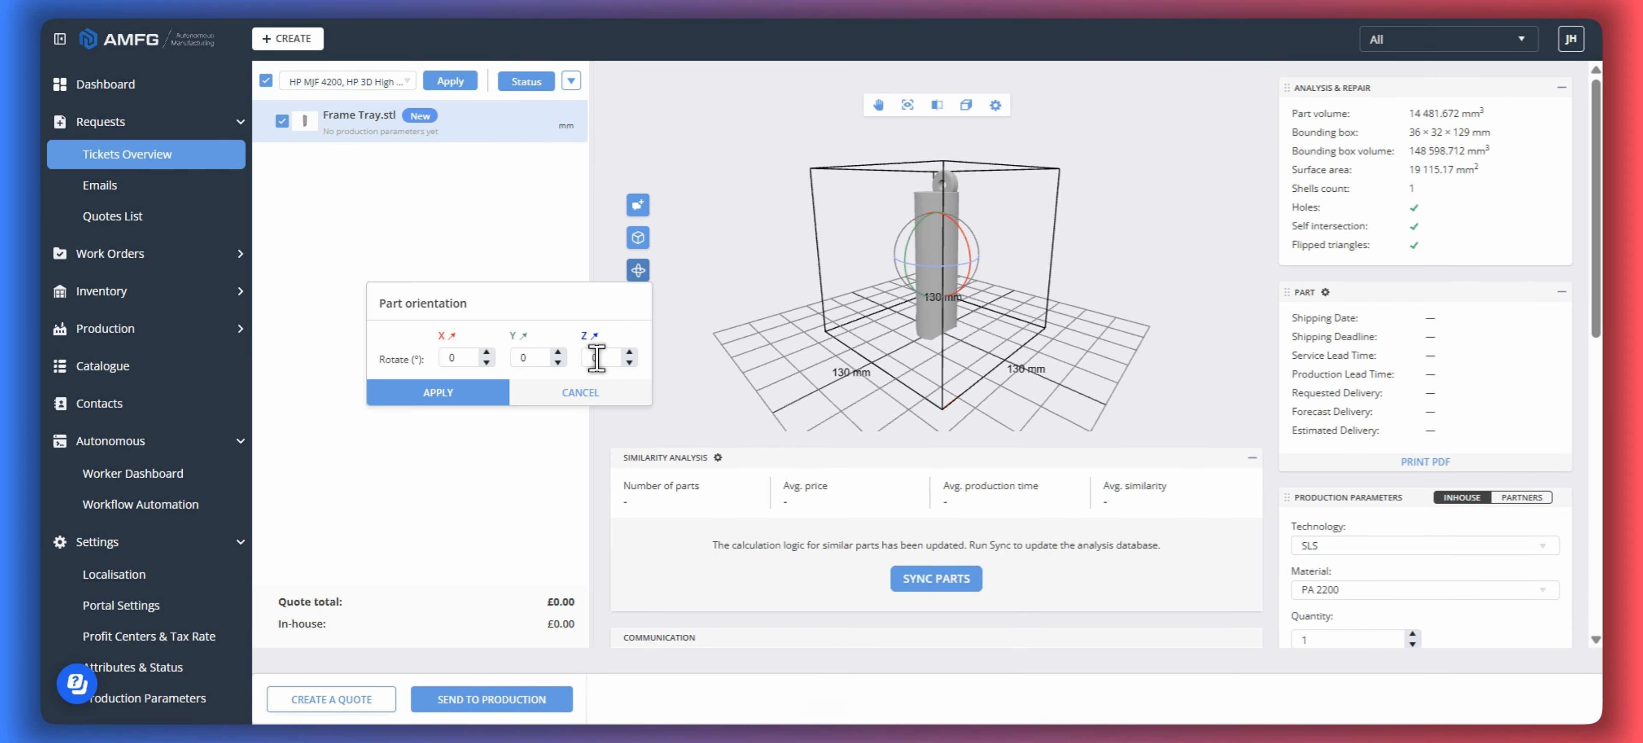
text(90)
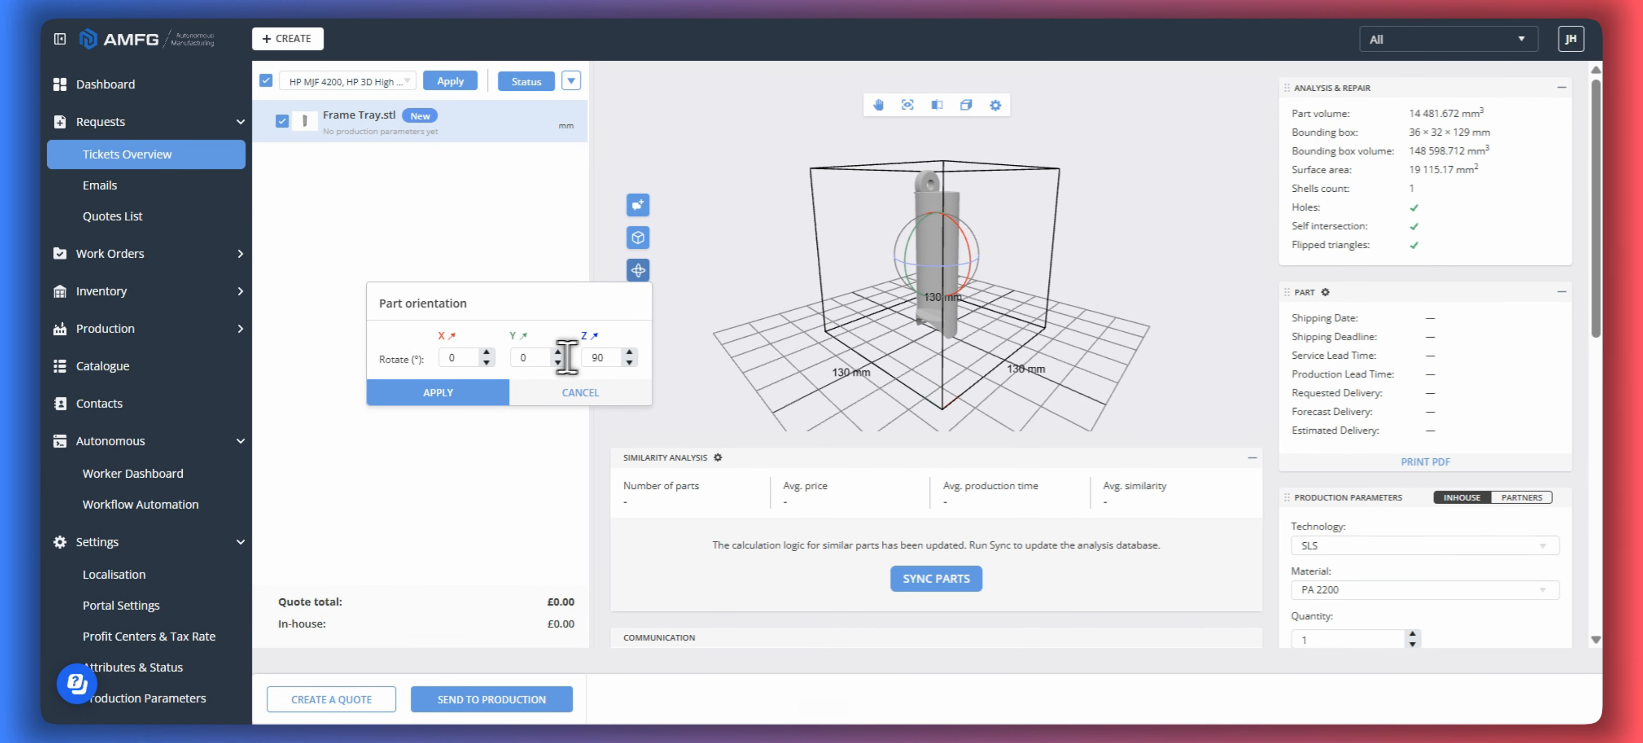
click(534, 357)
text(90)
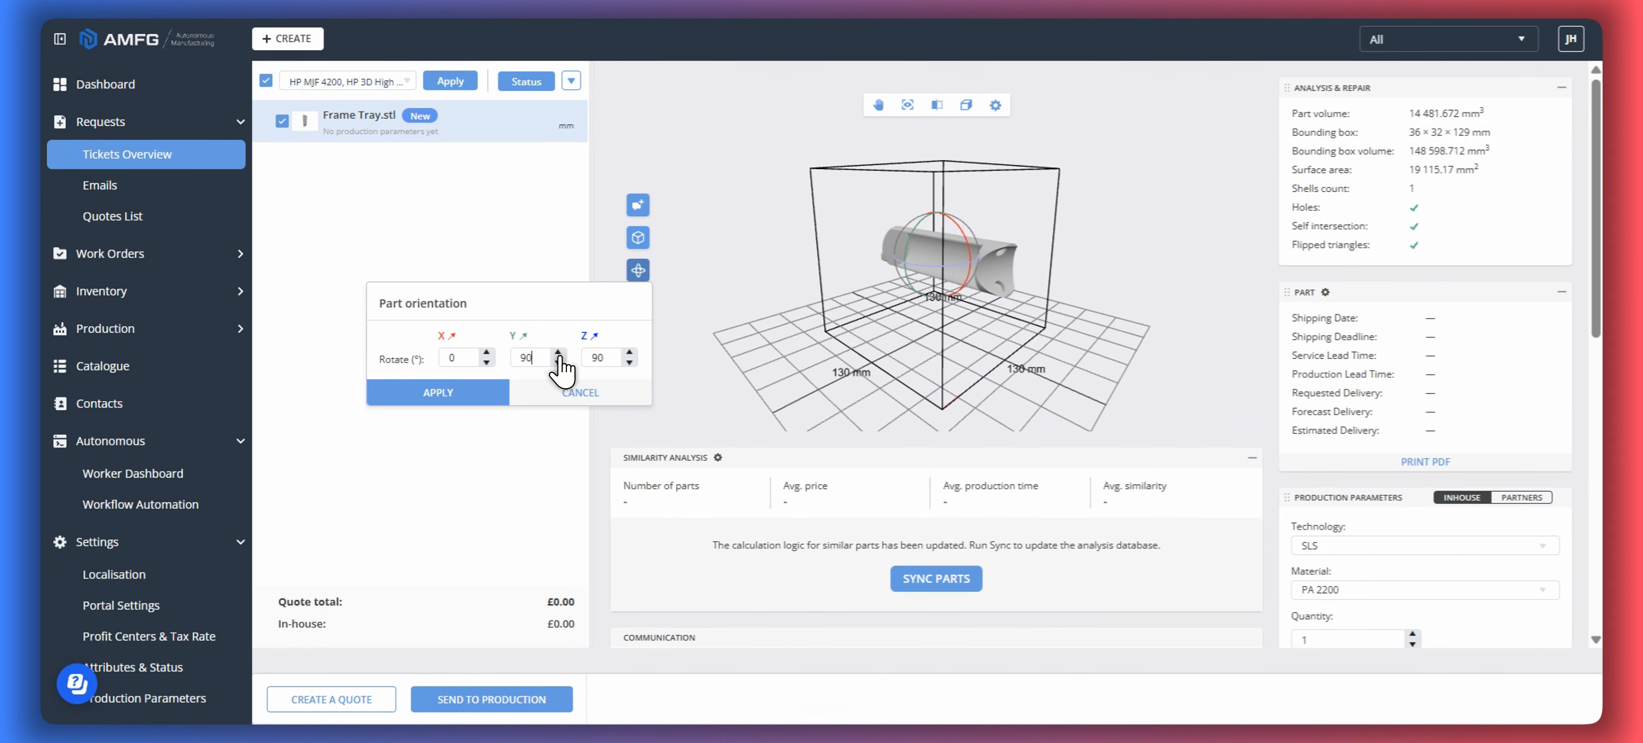
click(477, 392)
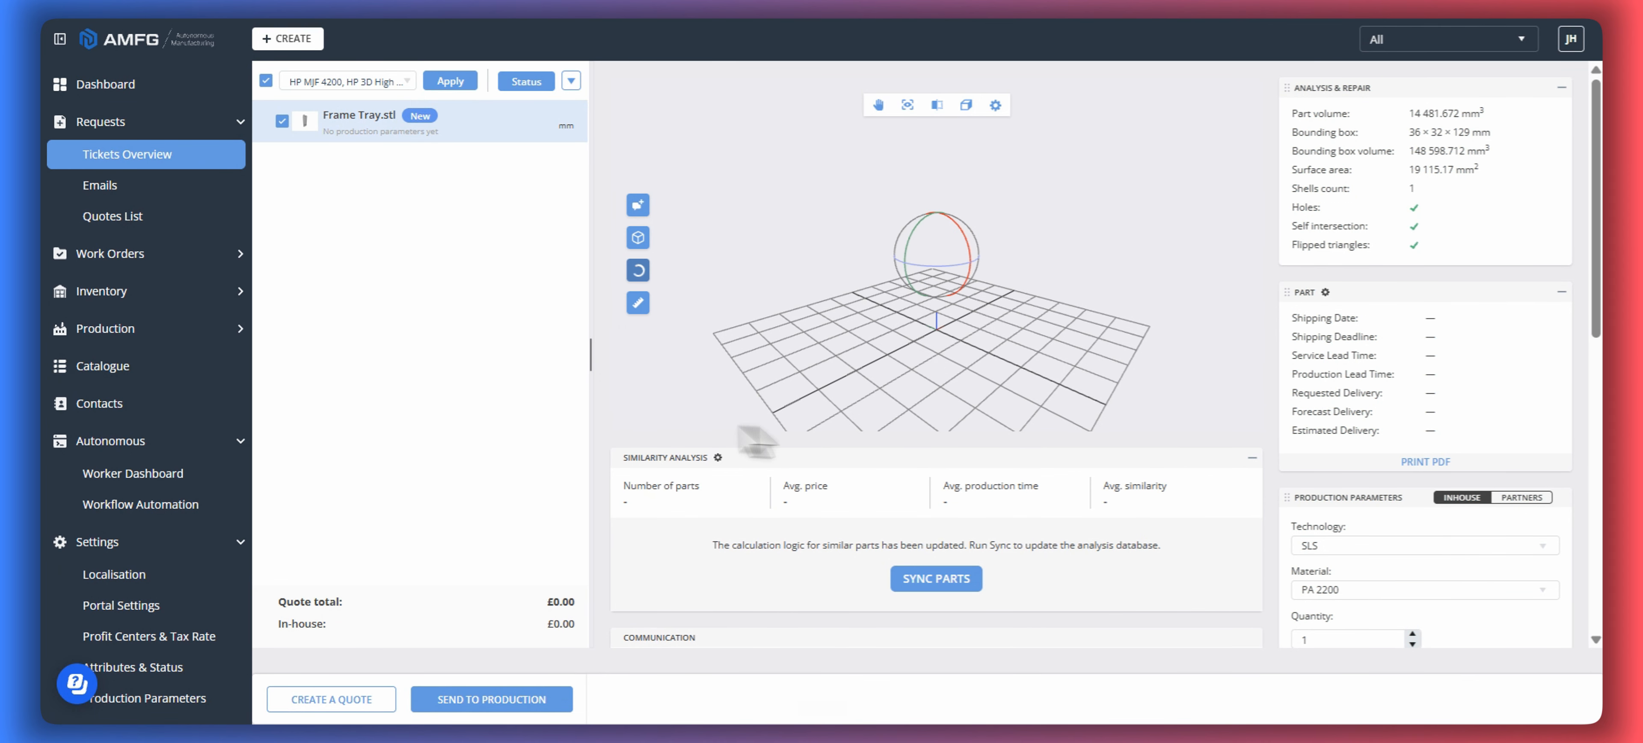
- Set the part rotation back to Standard and clear the Rotate y and Rotate z values
scroll(1470, 402, down, 8)
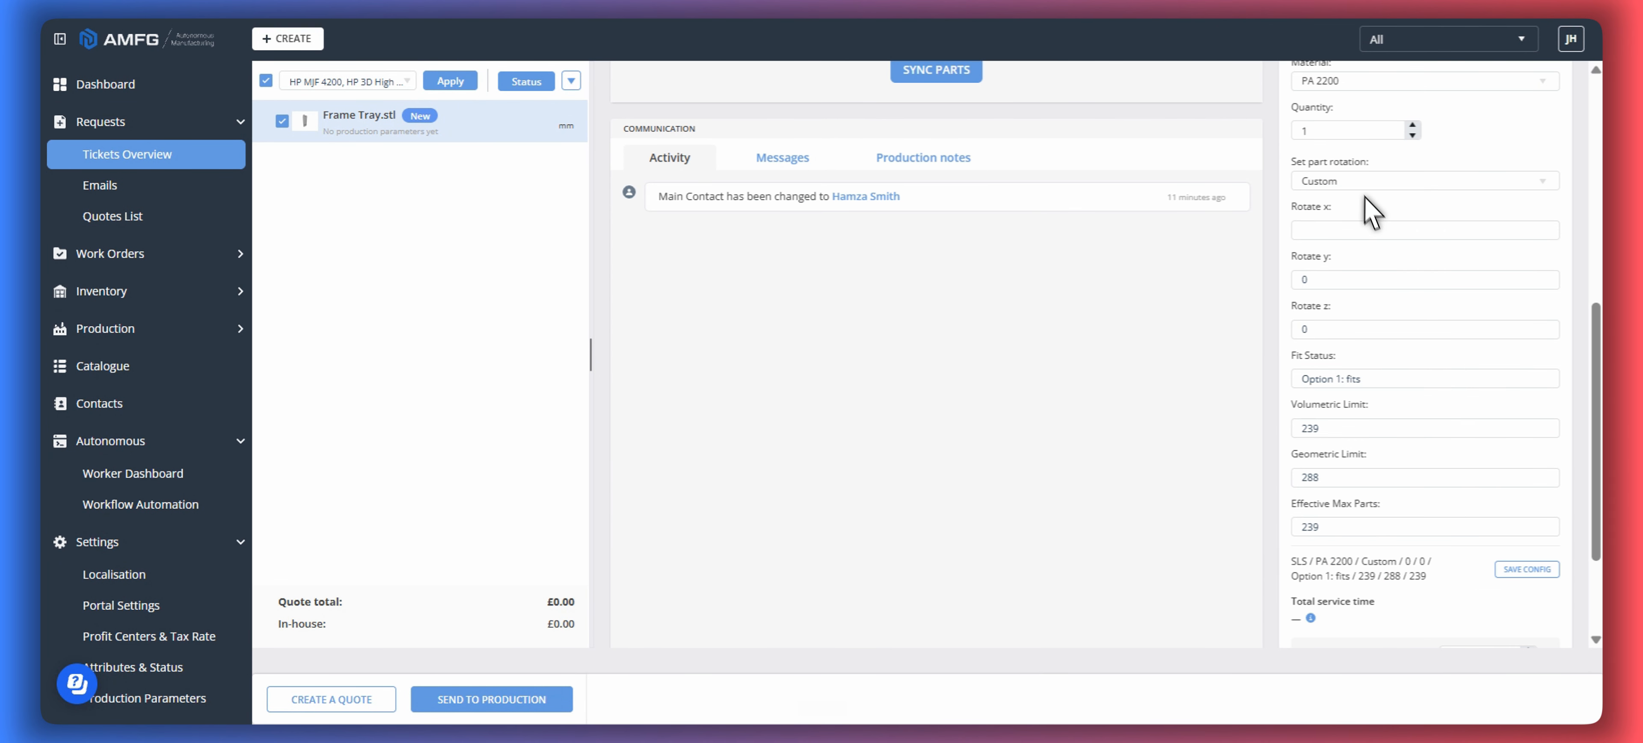
click(1352, 179)
click(1339, 210)
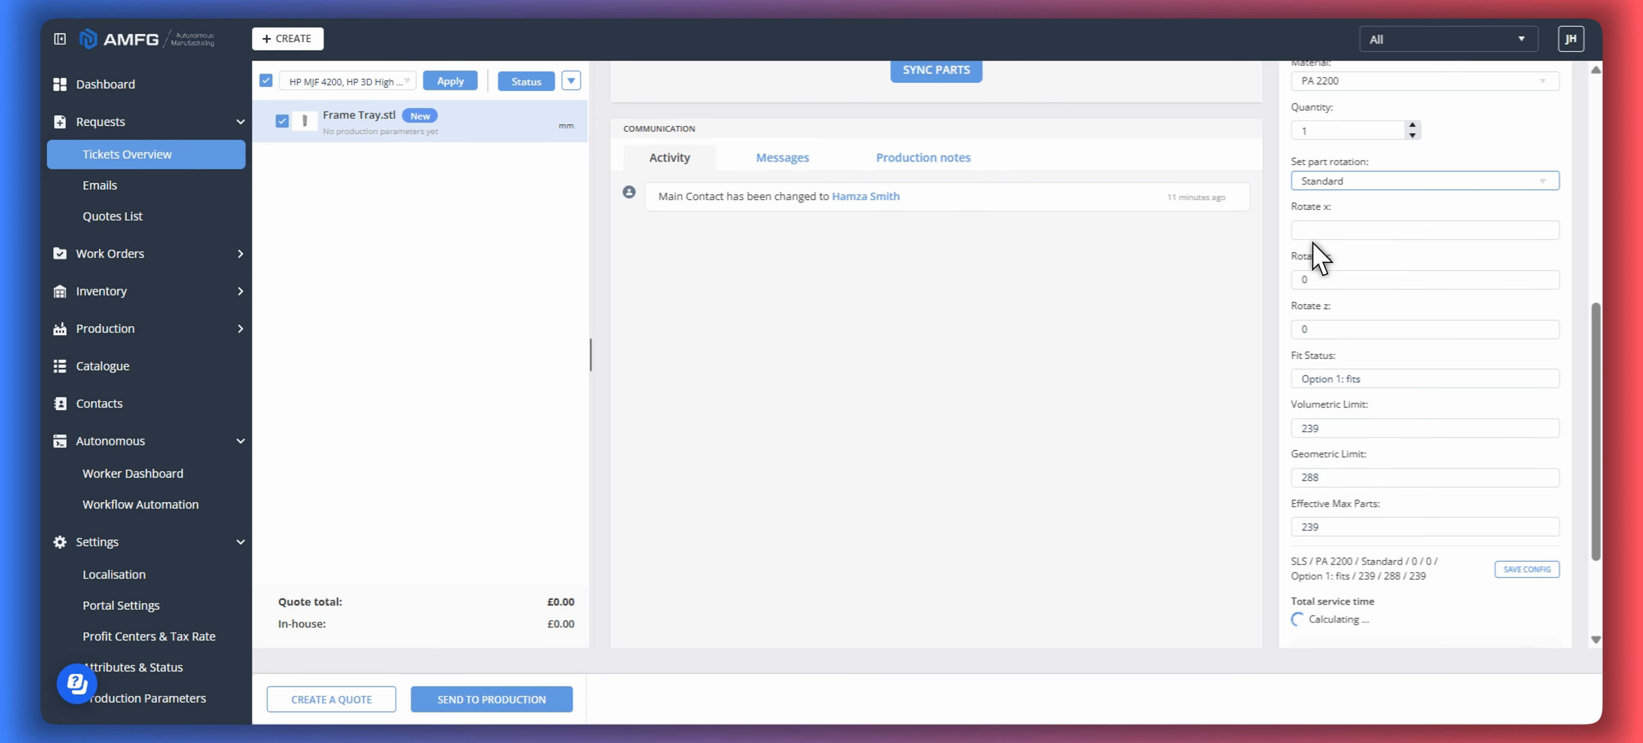
click(1327, 276)
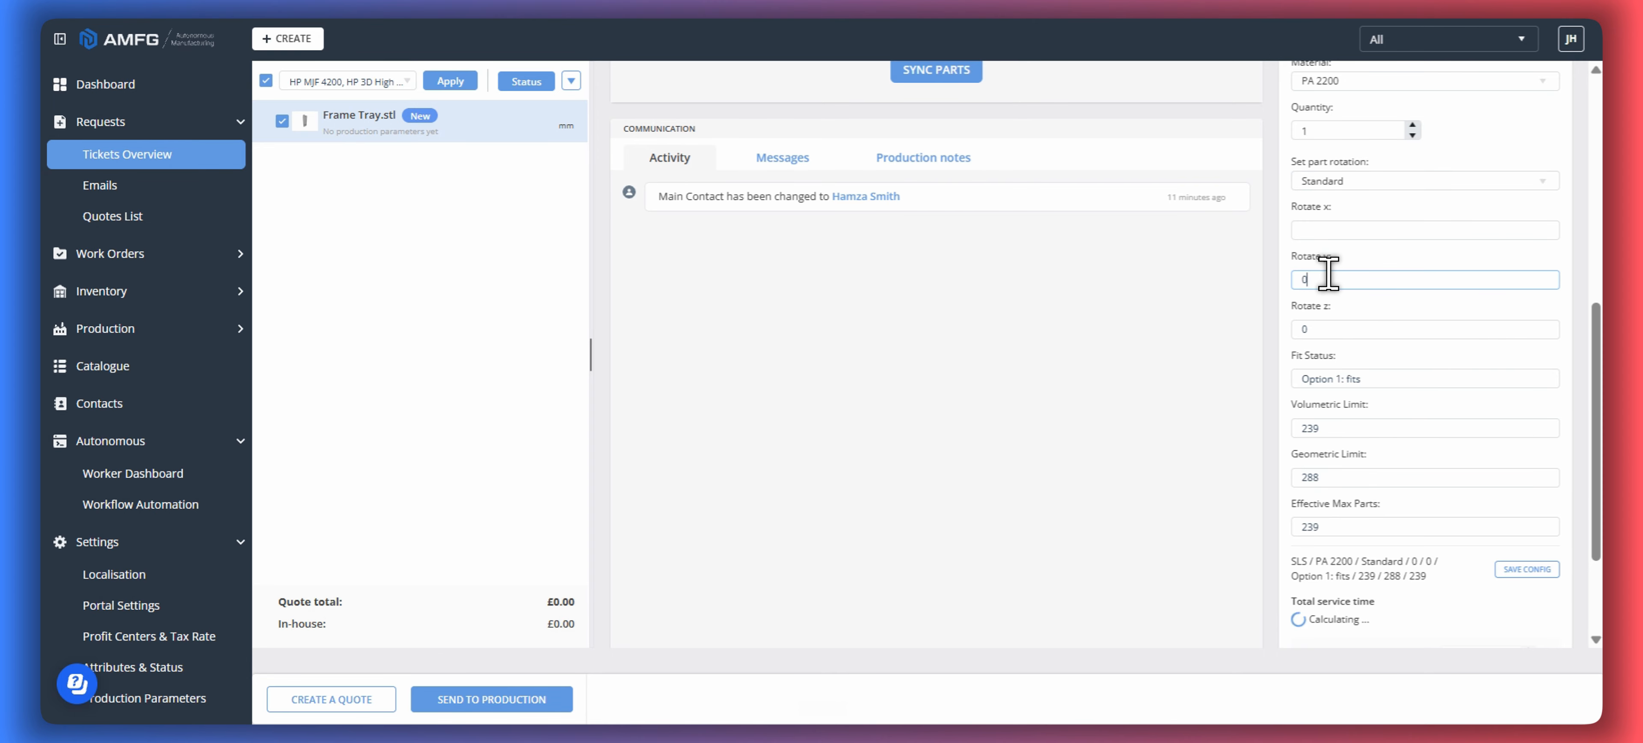
click(1342, 331)
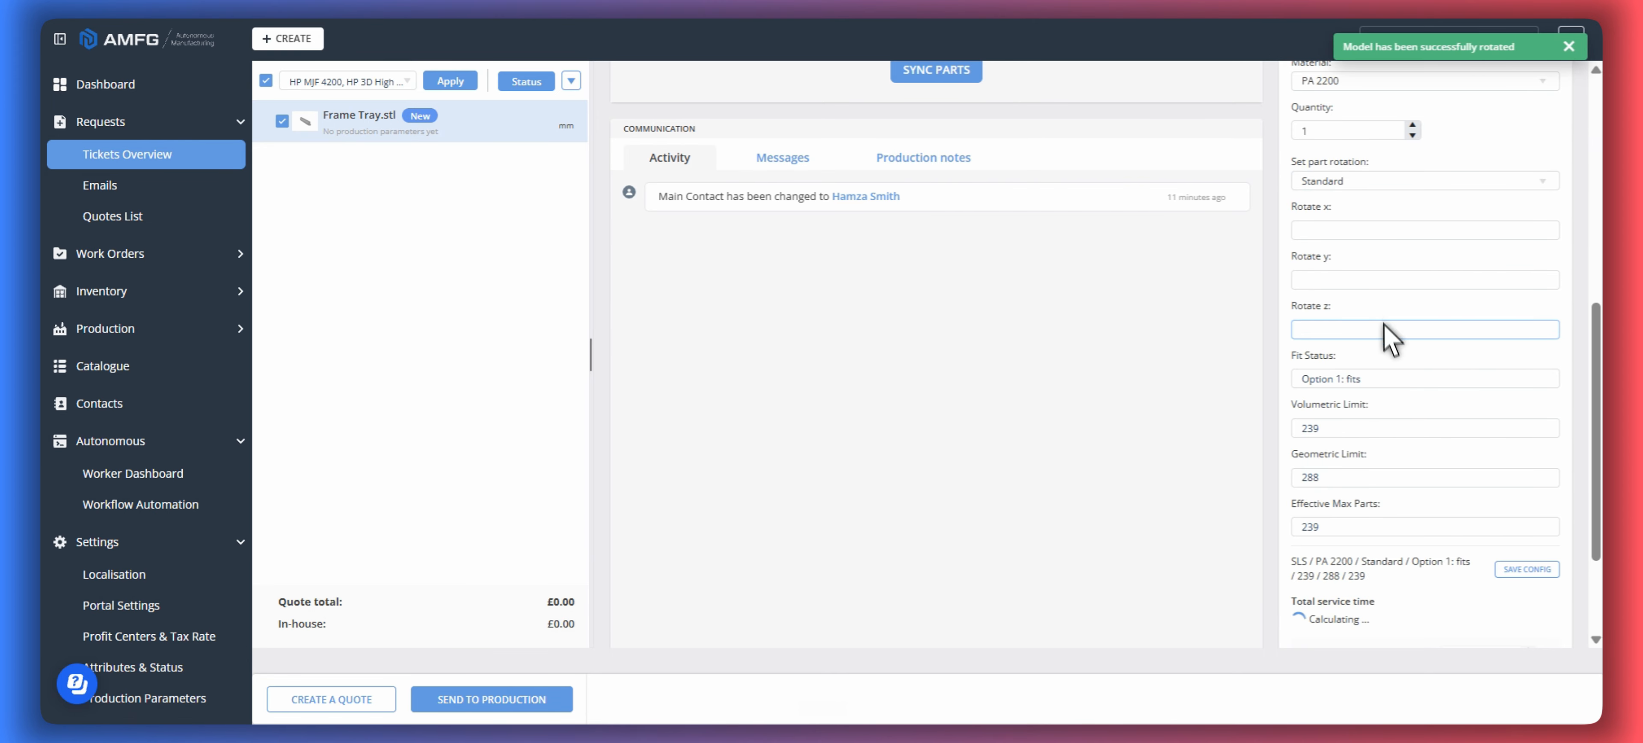
- Examine the part's fit status, volumetric limit, geometric limit and effective max parts against its orientation in the model view
triple_click(1338, 380)
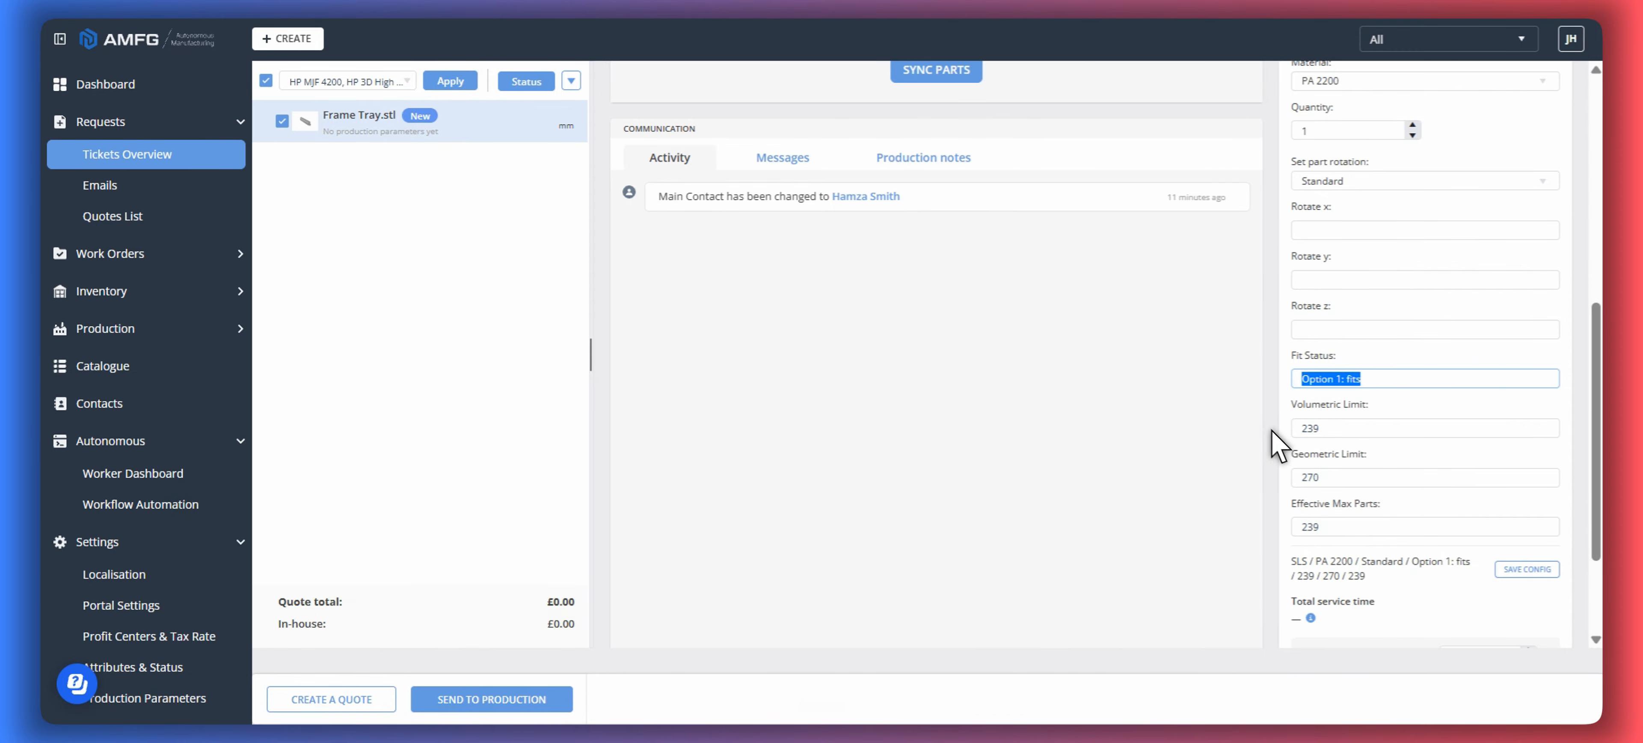
scroll(1178, 401, up, 5)
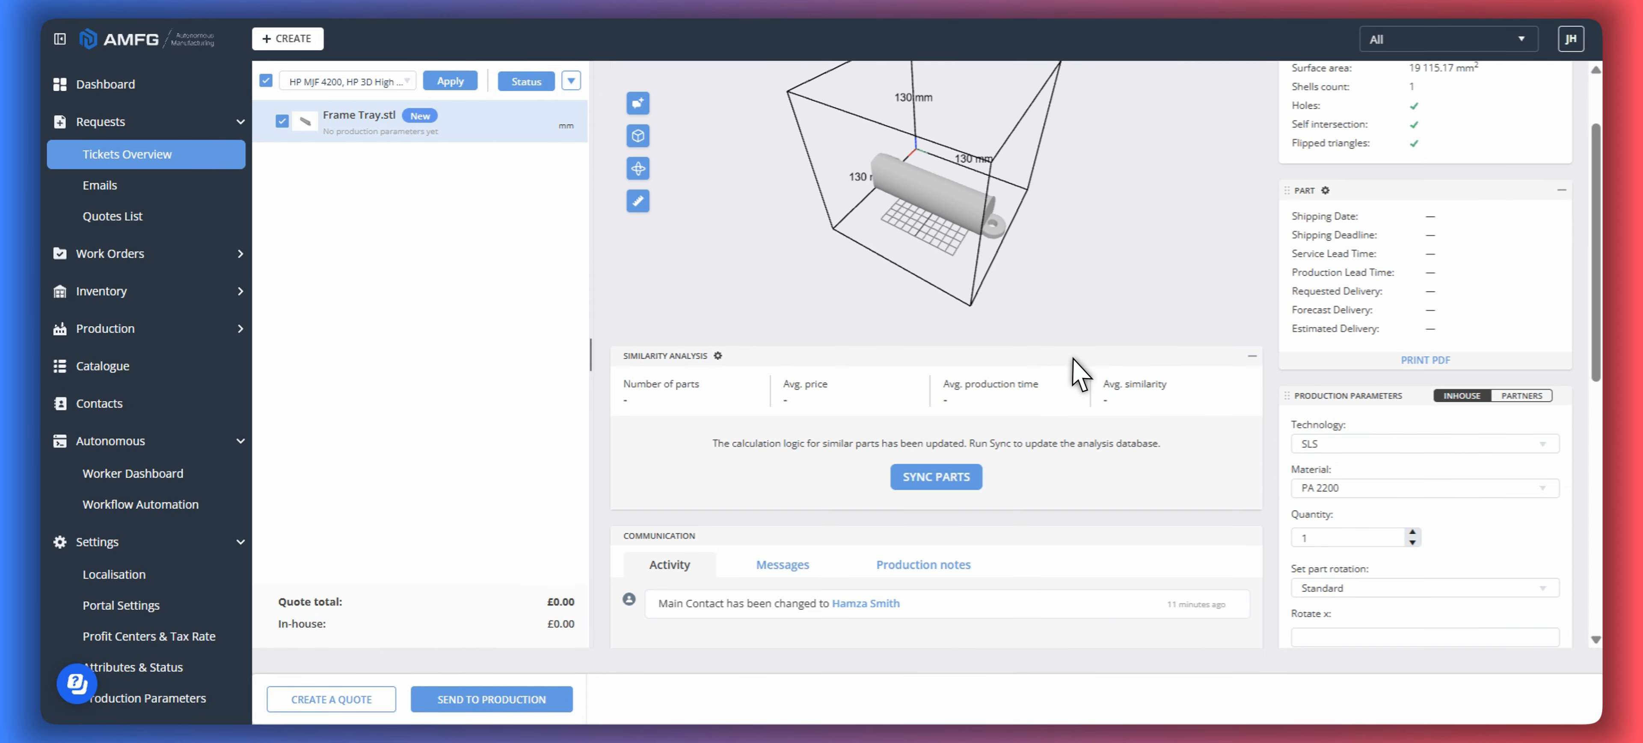
scroll(1211, 534, down, 6)
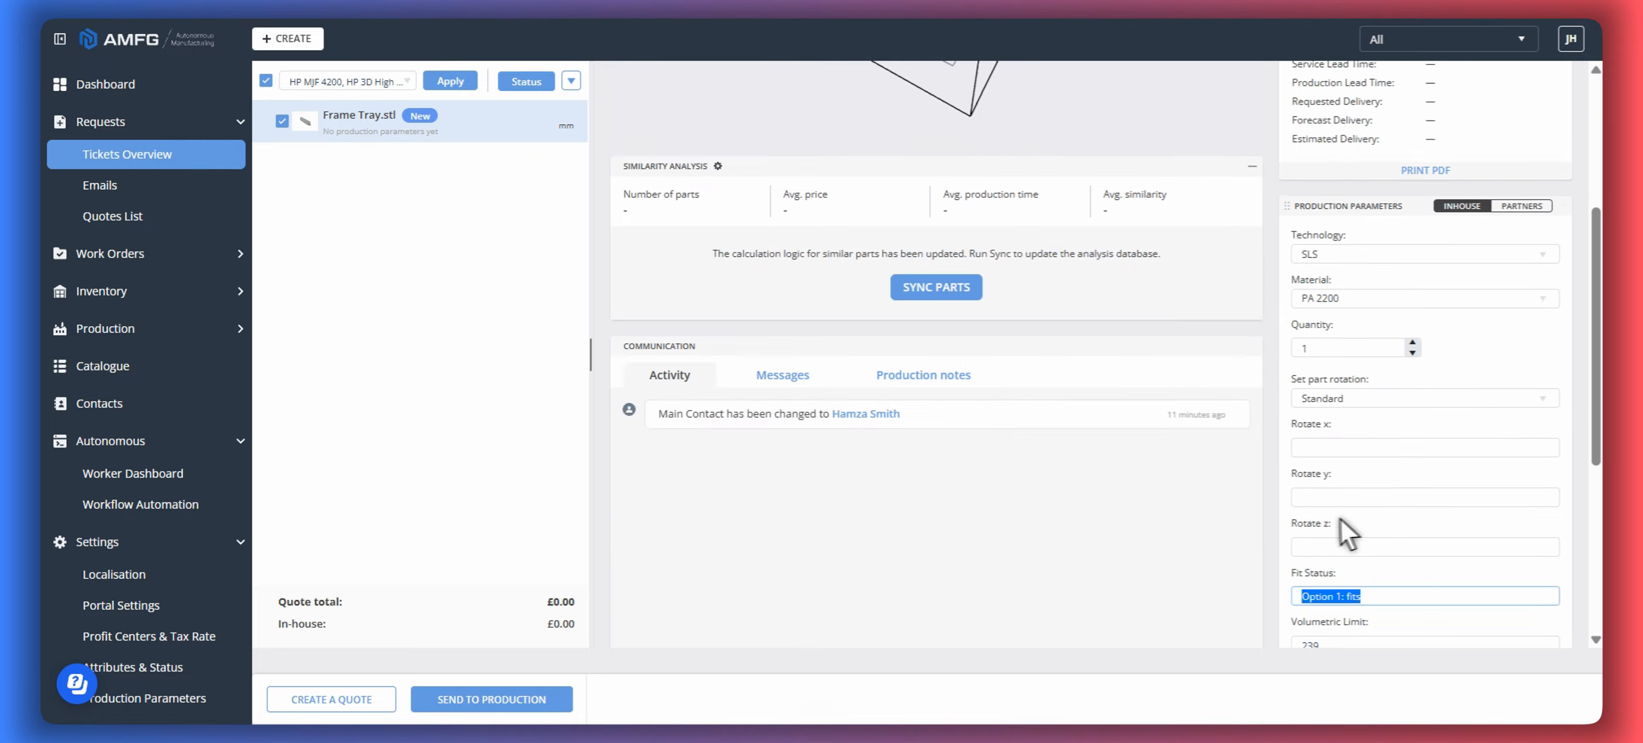
click(1303, 326)
key(ctrl+a)
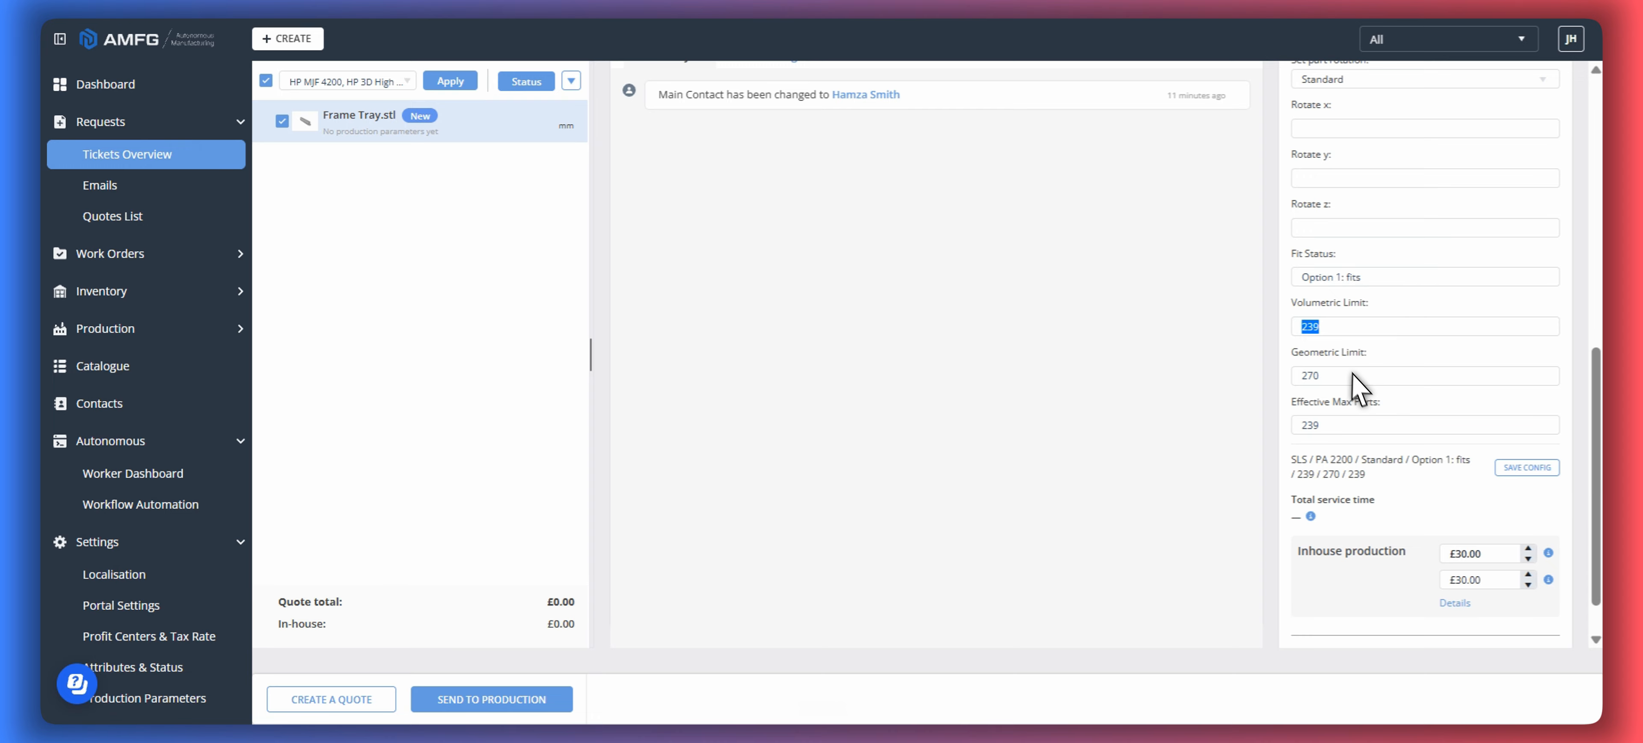
triple_click(1345, 353)
triple_click(1355, 402)
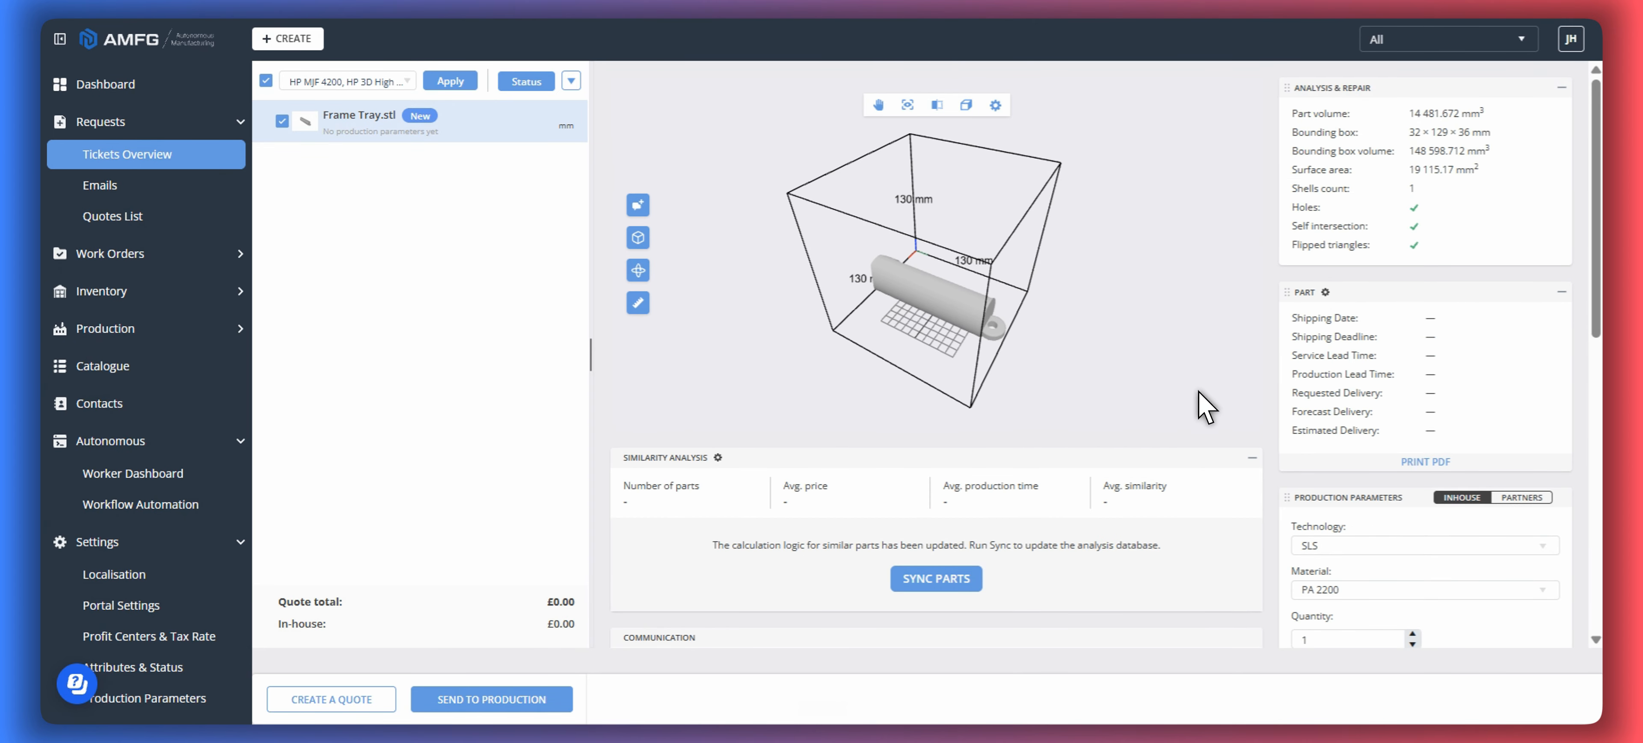
scroll(1380, 338, down, 6)
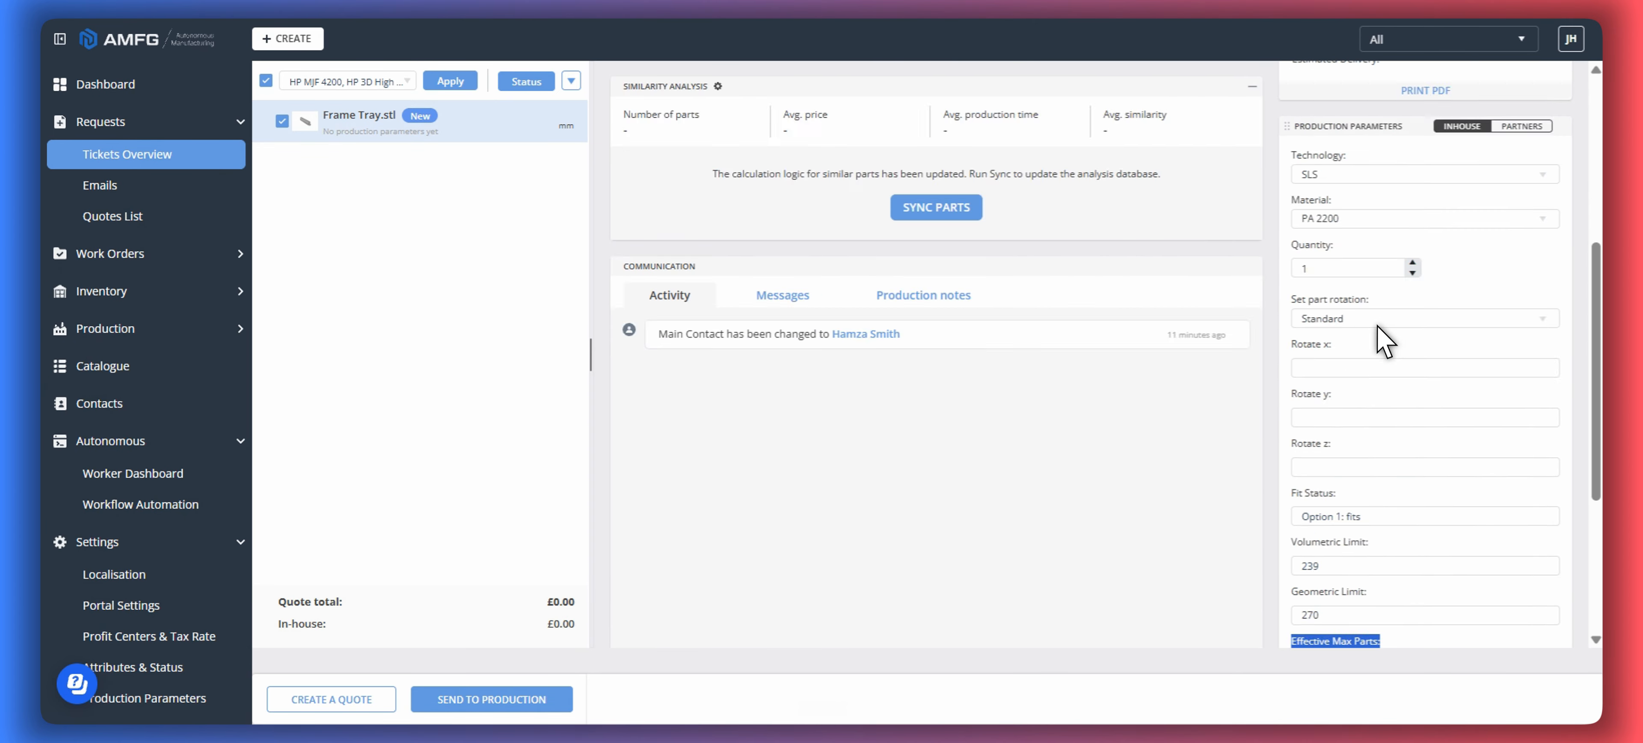
scroll(1381, 338, down, 2)
double_click(1310, 527)
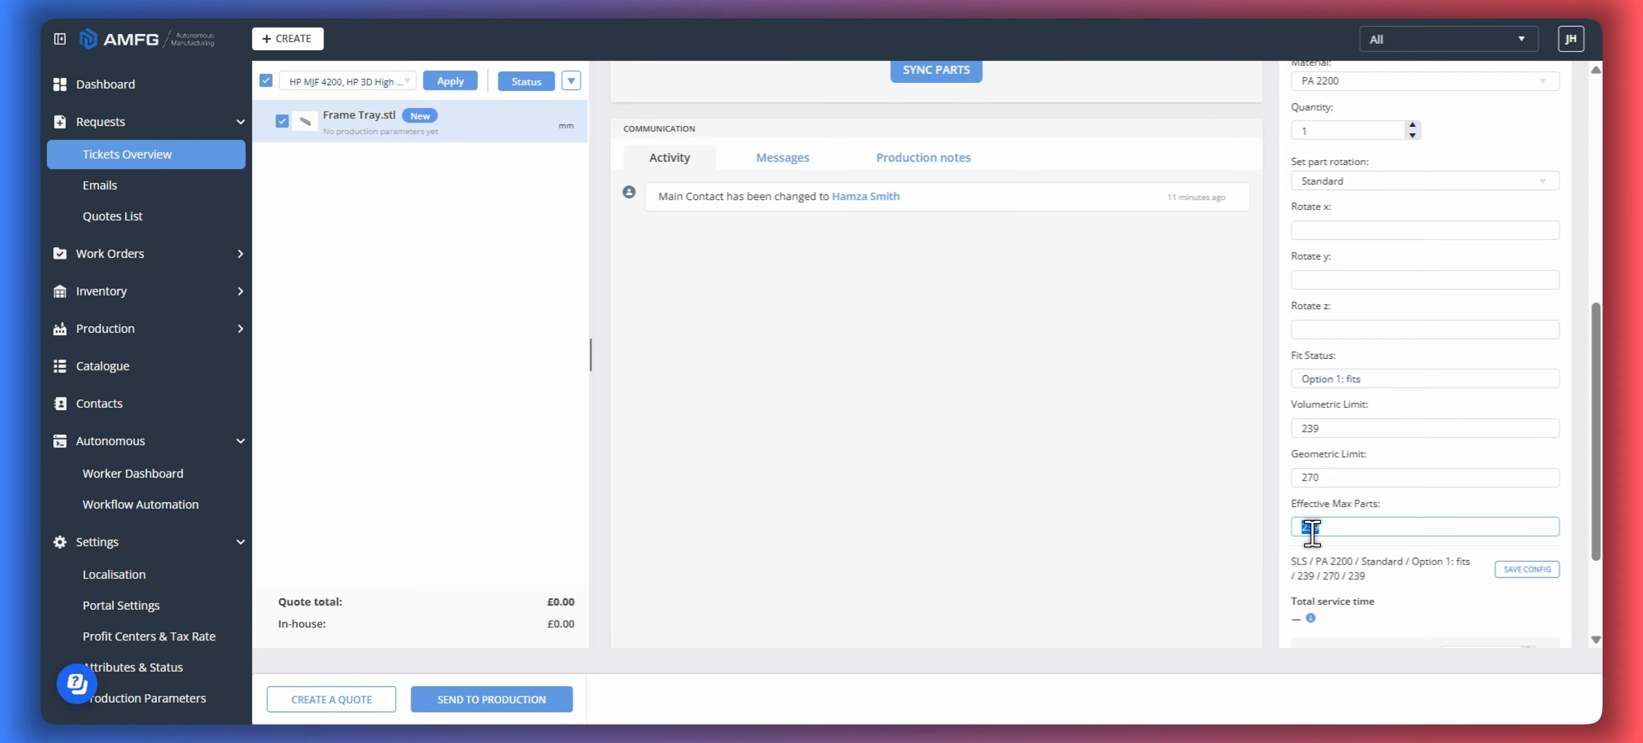
scroll(1385, 422, down, 1)
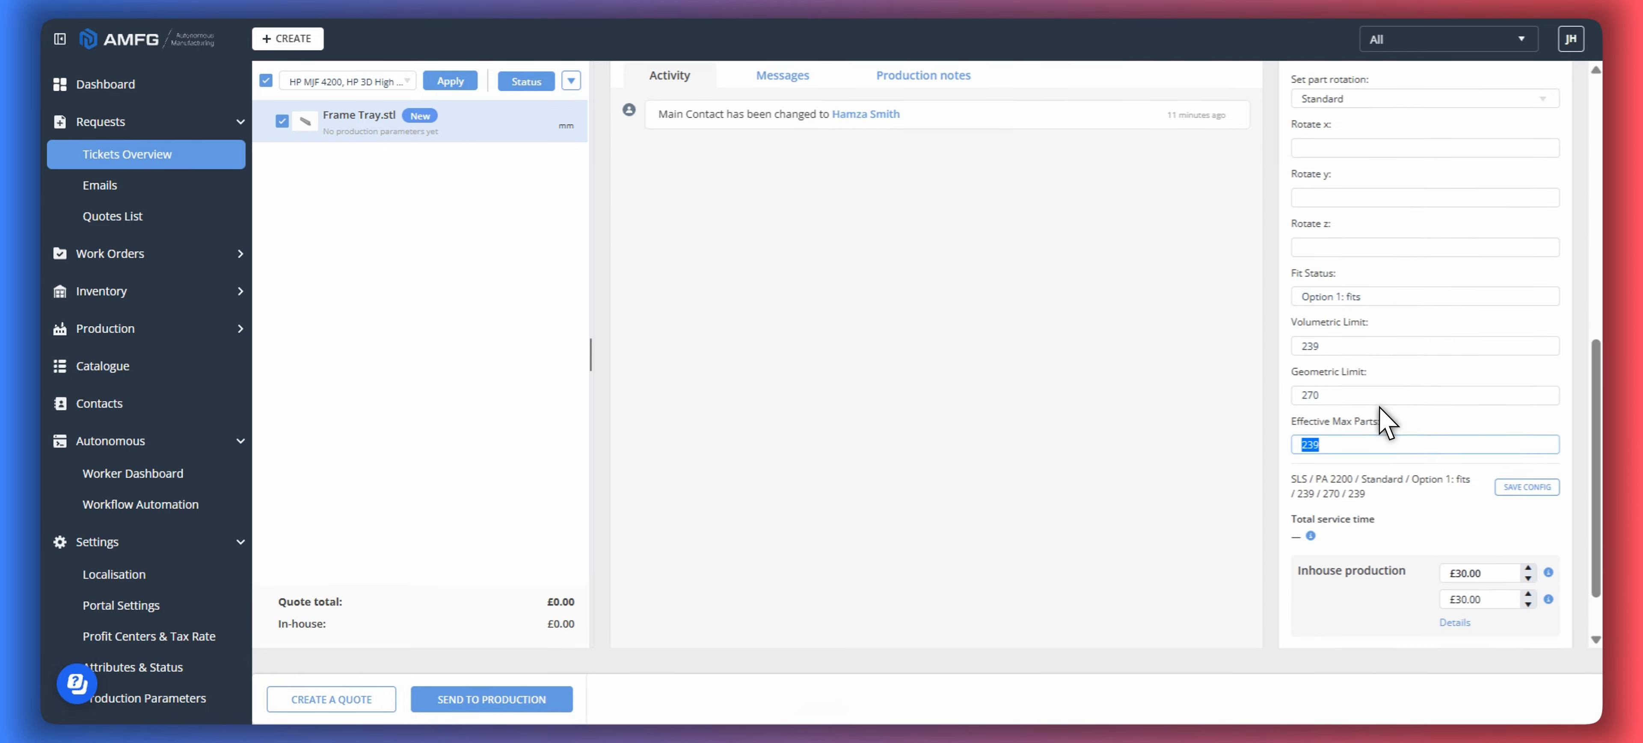
scroll(1393, 447, down, 1)
- Set the Frame Tray's quantity to 100 and check the in-house production price
scroll(1306, 530, up, 7)
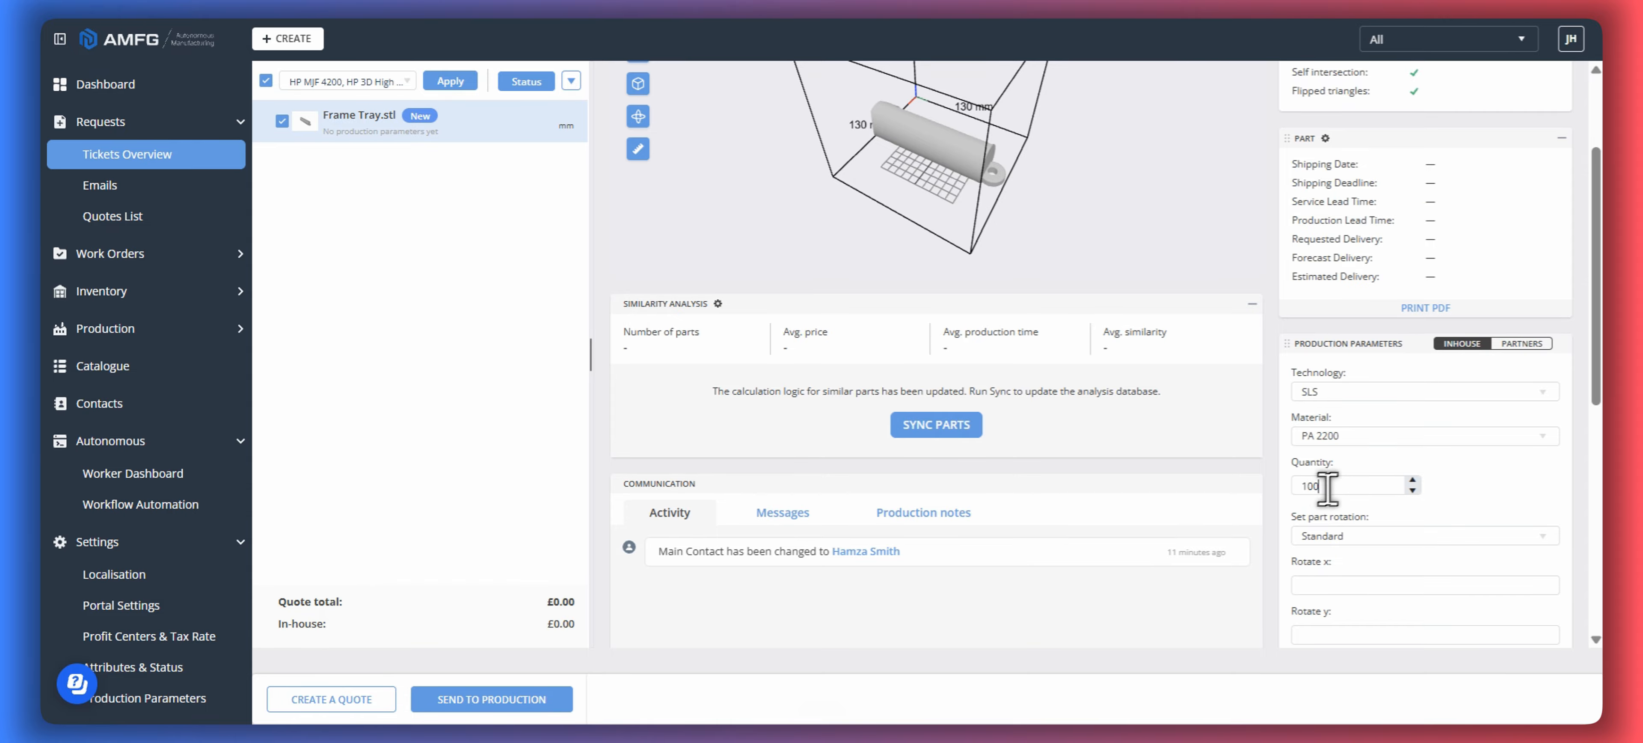
scroll(1327, 488, down, 7)
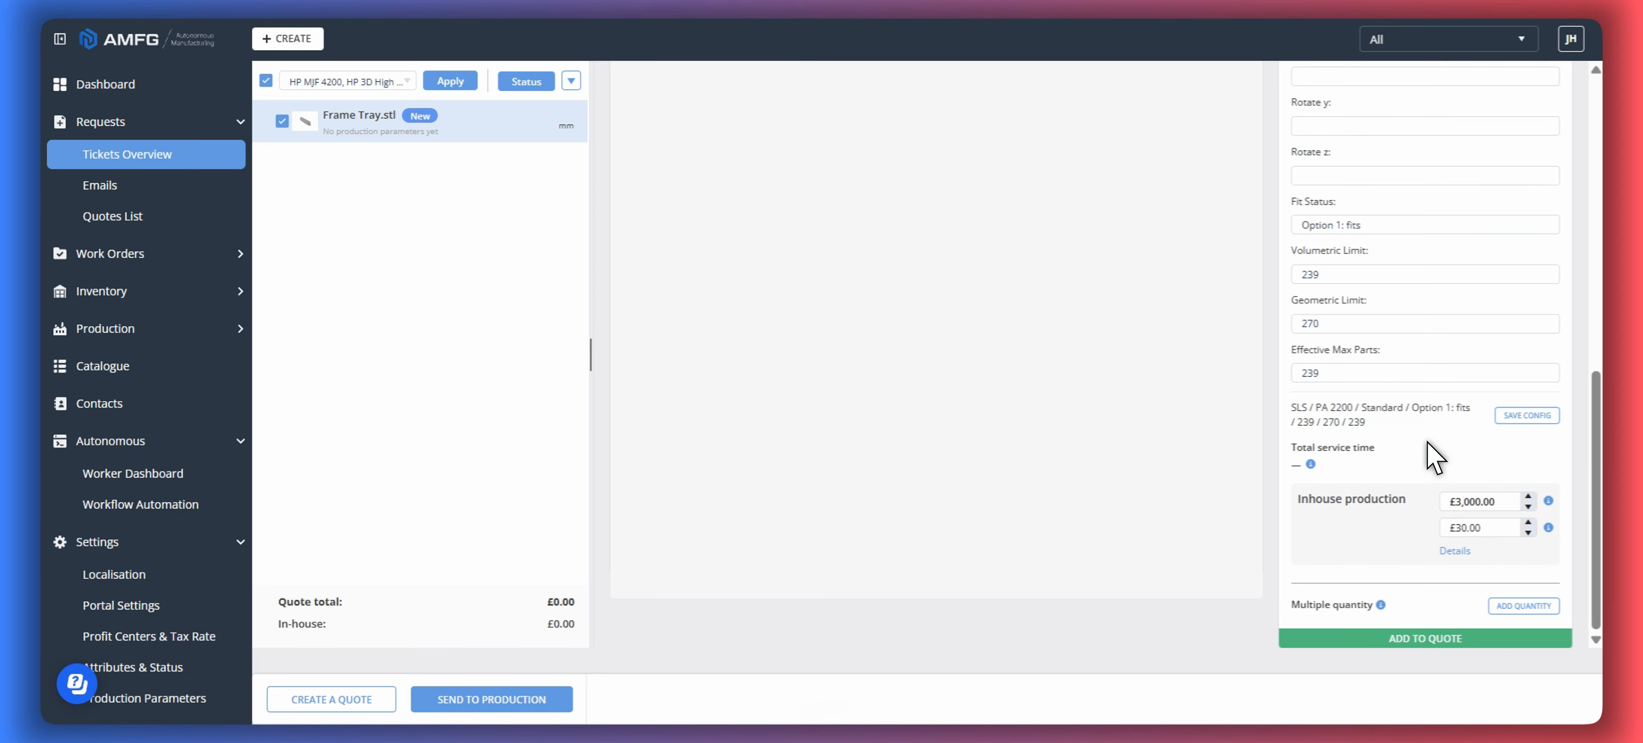
scroll(1371, 491, up, 5)
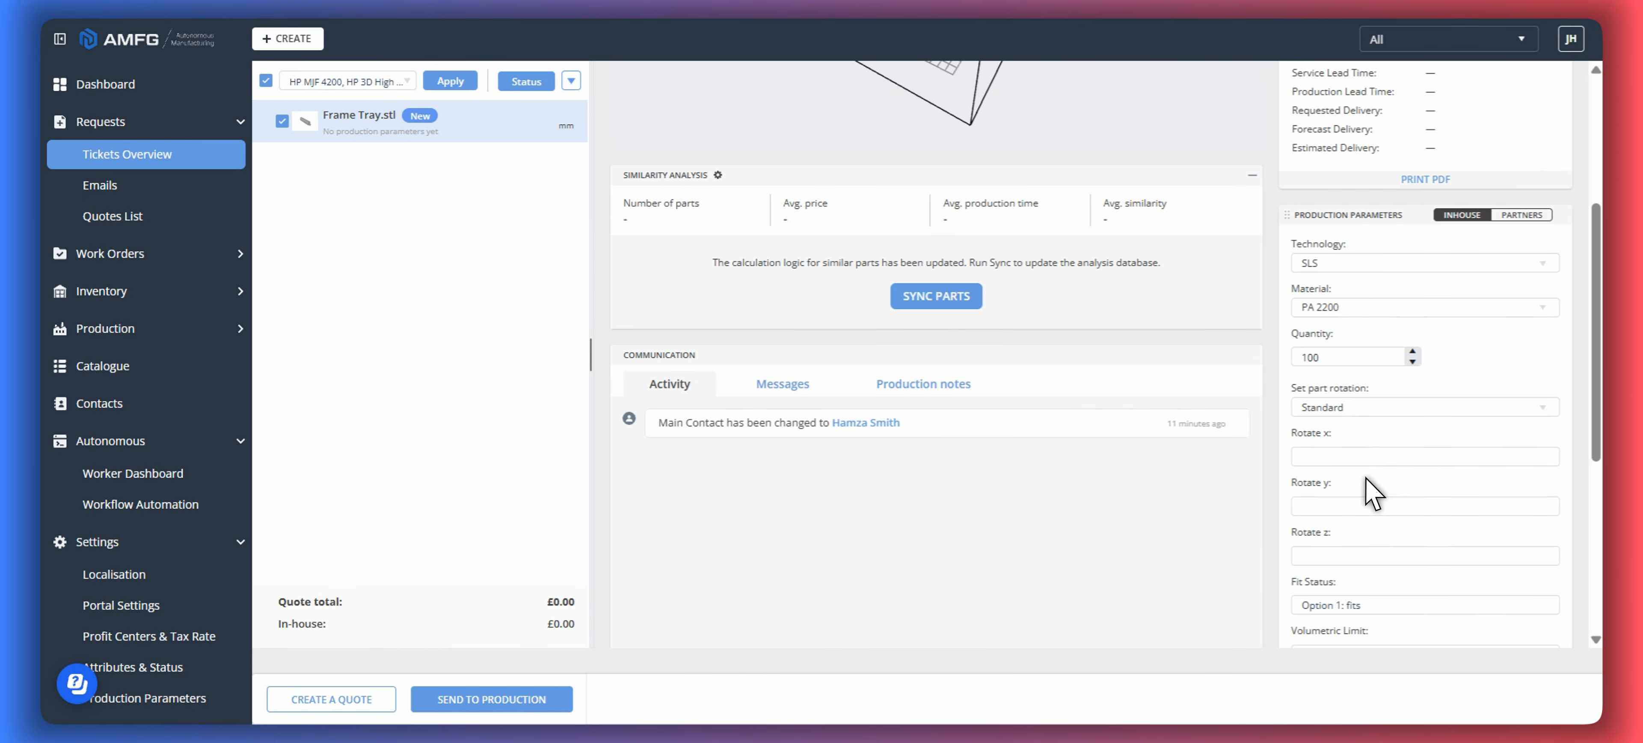
scroll(1371, 491, up, 4)
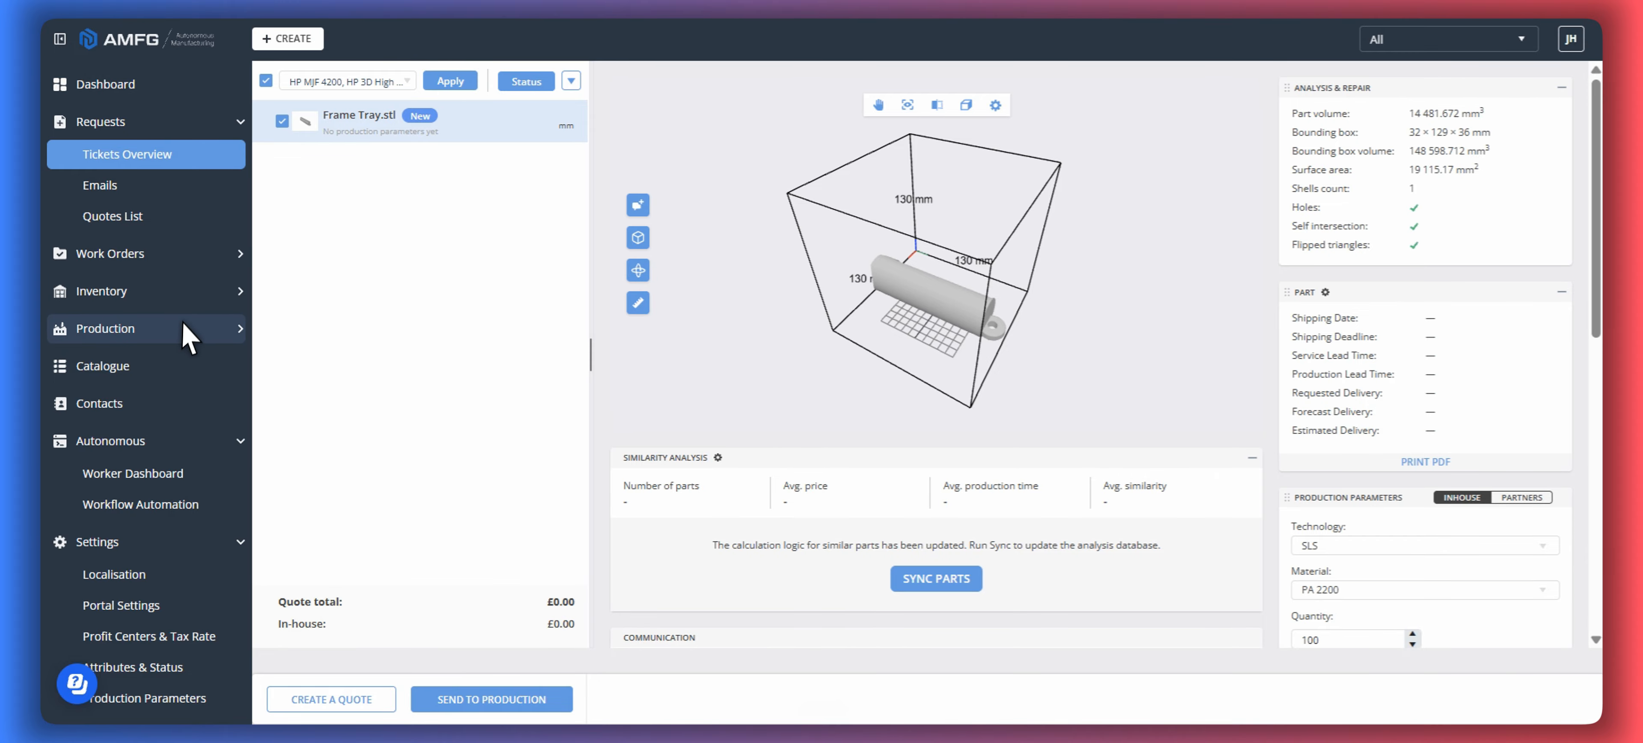
- Open the SLS SCRIPT pricing worker from the worker dashboard for editing
click(163, 504)
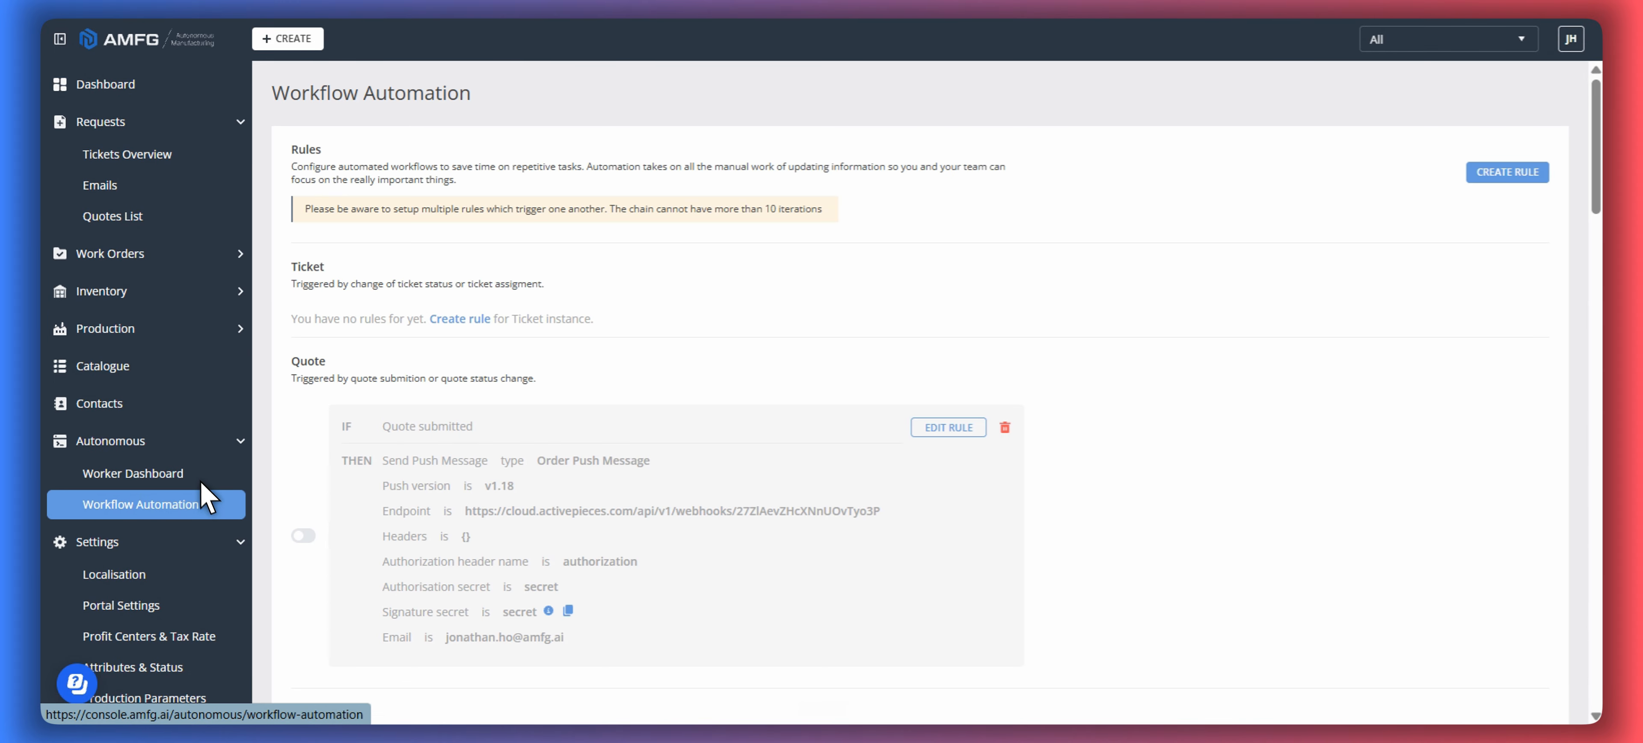
click(243, 471)
scroll(701, 357, down, 5)
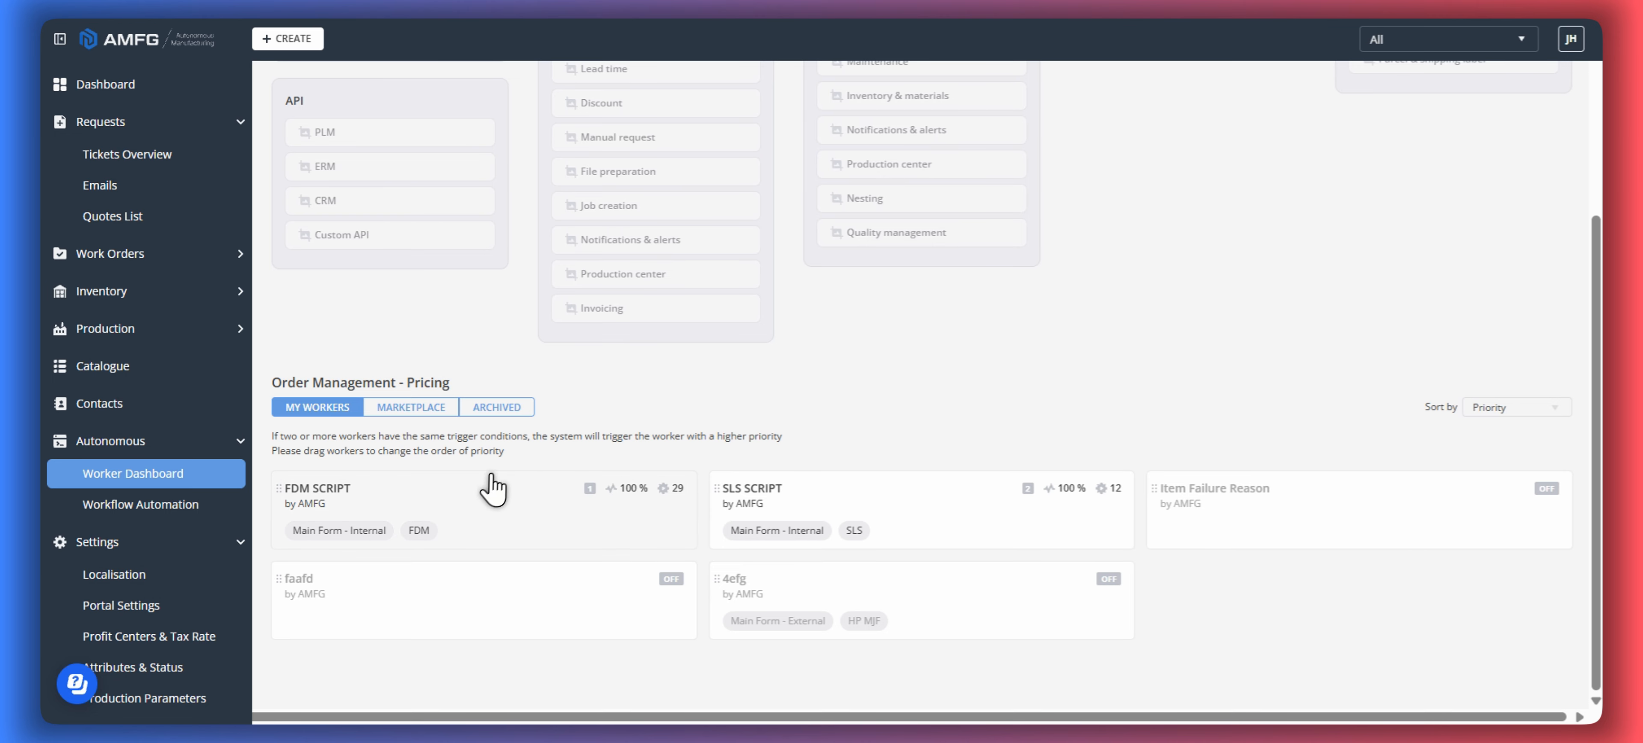
click(800, 504)
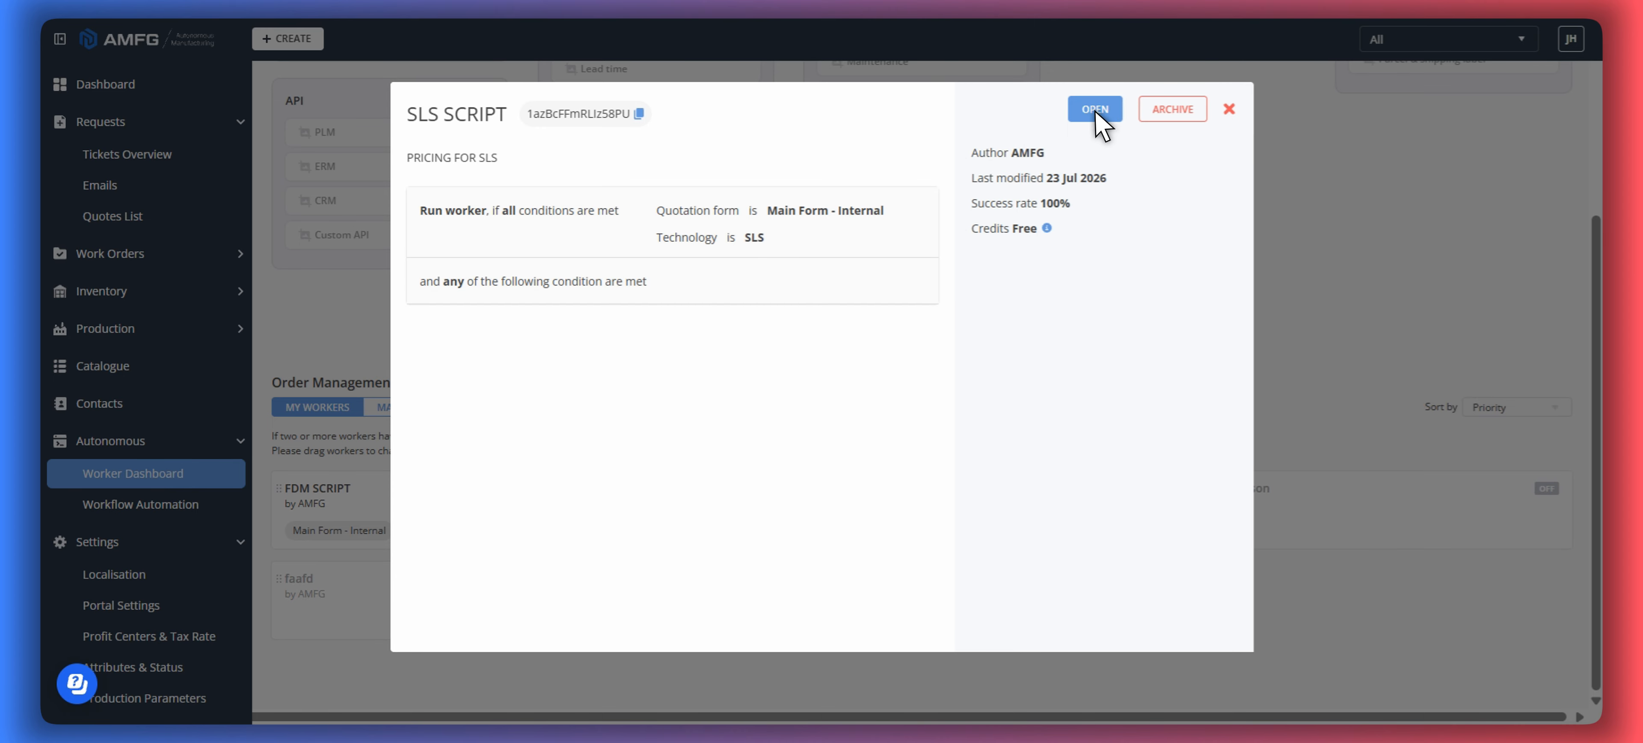
click(1094, 109)
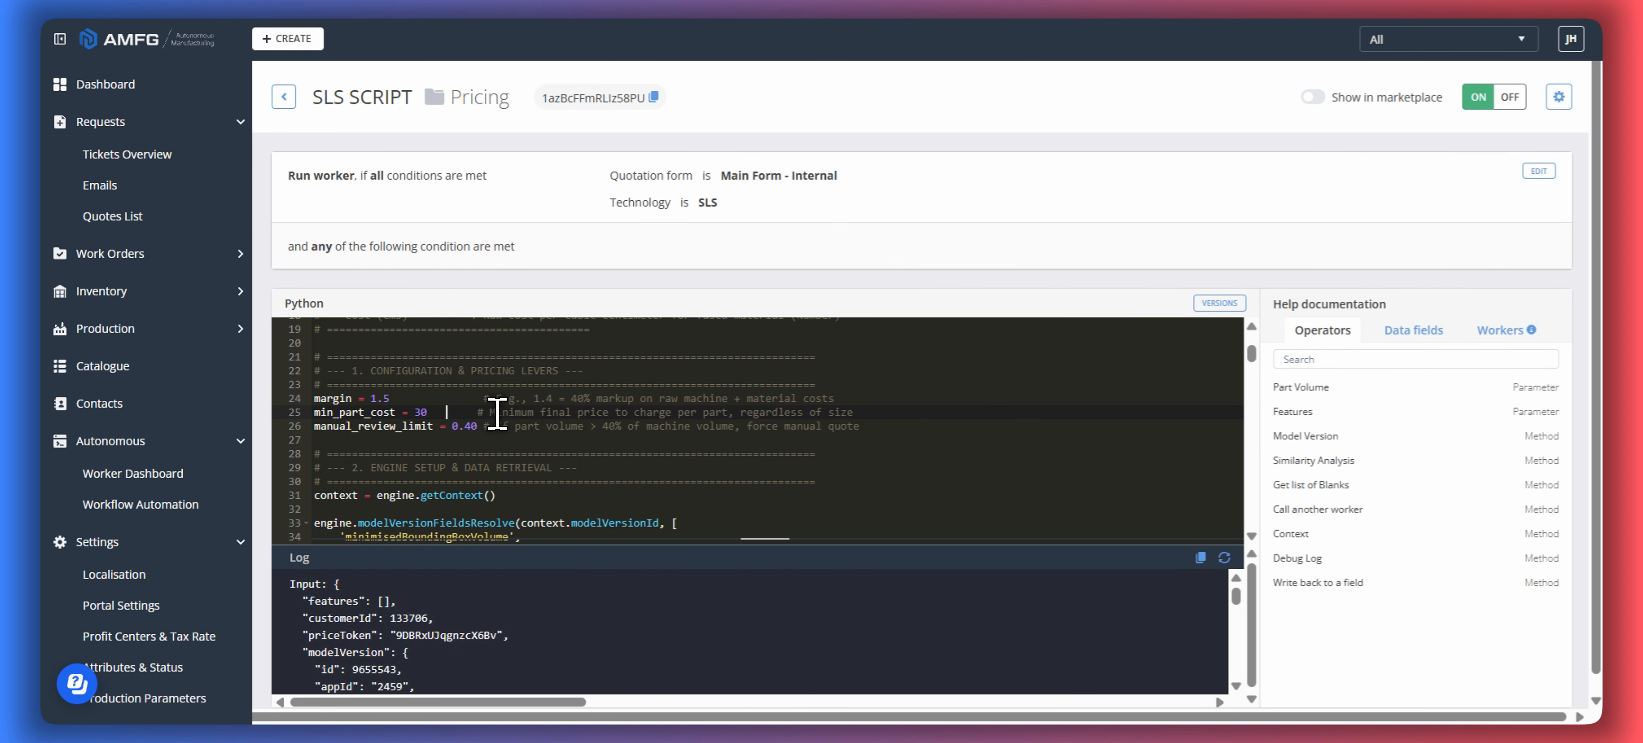
- Set min_part_cost to 1 in the SLS pricing script and save the worker
key(BackSpace)
key(BackSpace)
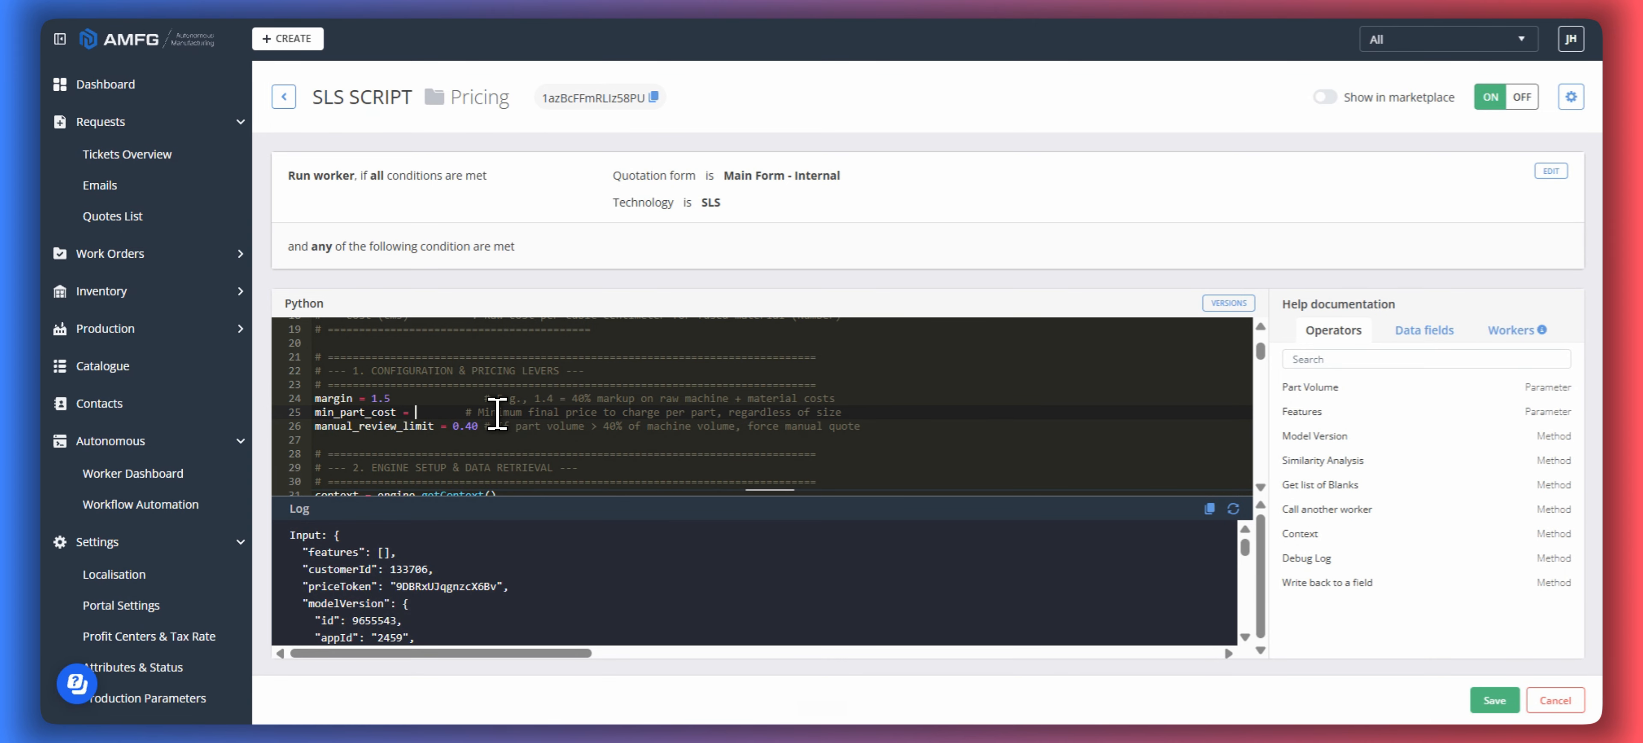
text(1)
click(842, 426)
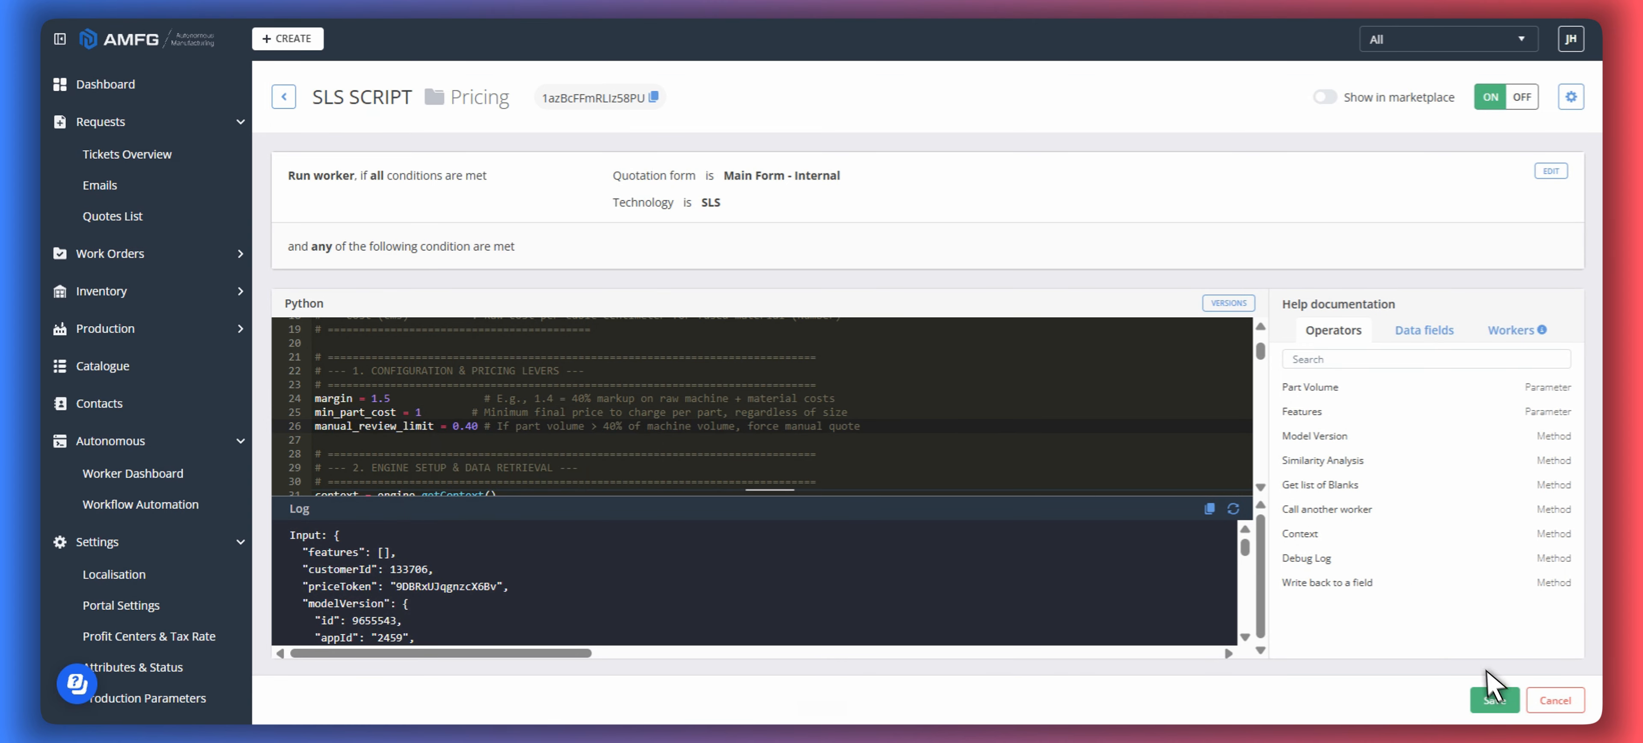
click(1492, 699)
- Reopen the ticket containing Frame Tray.stl and select that part
mouse_move(192, 153)
click(454, 191)
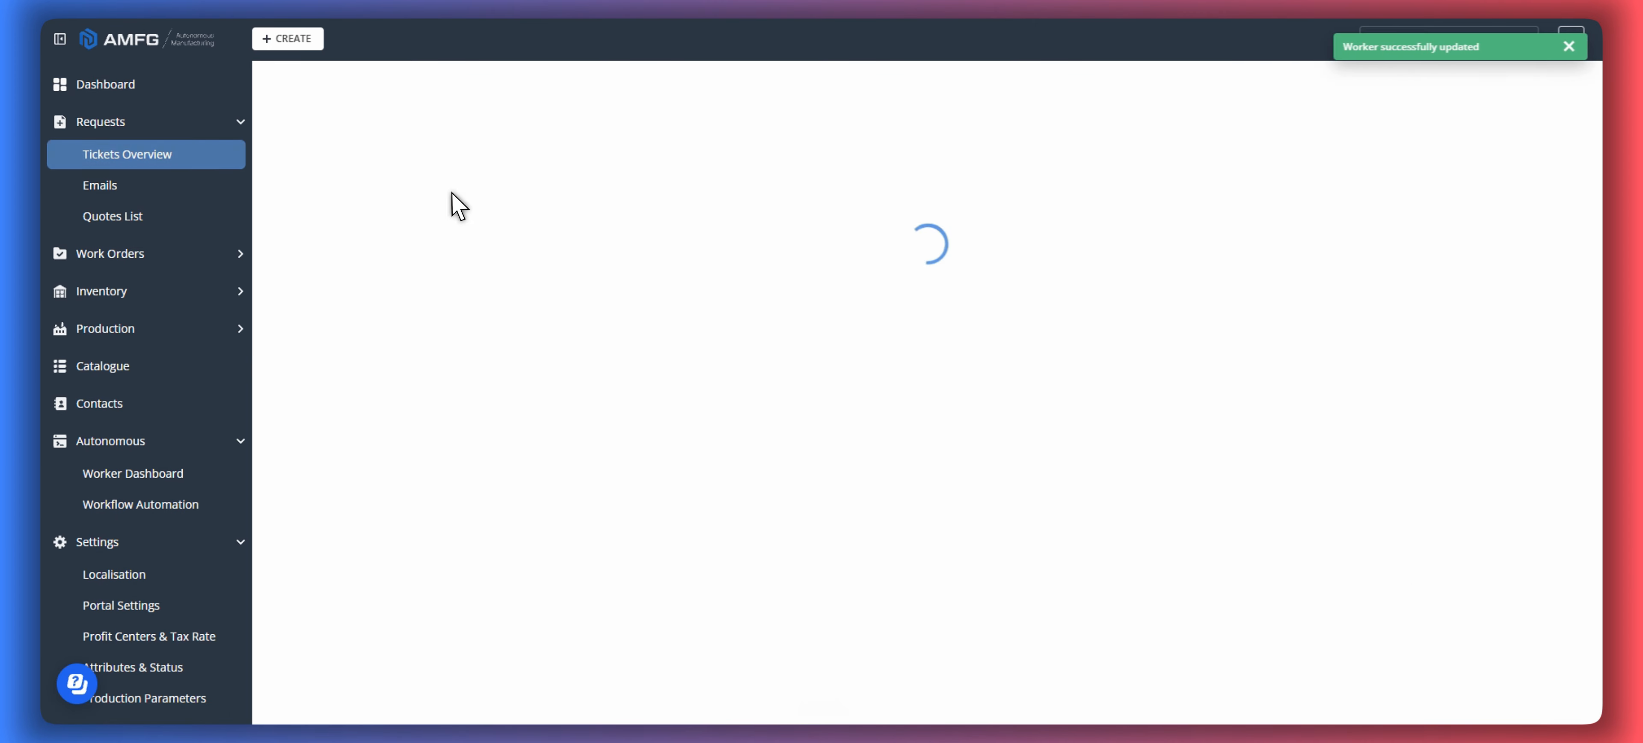
click(549, 151)
- Set the Frame Tray's technology to SLS and check its effective max parts and in-house production price
click(1389, 376)
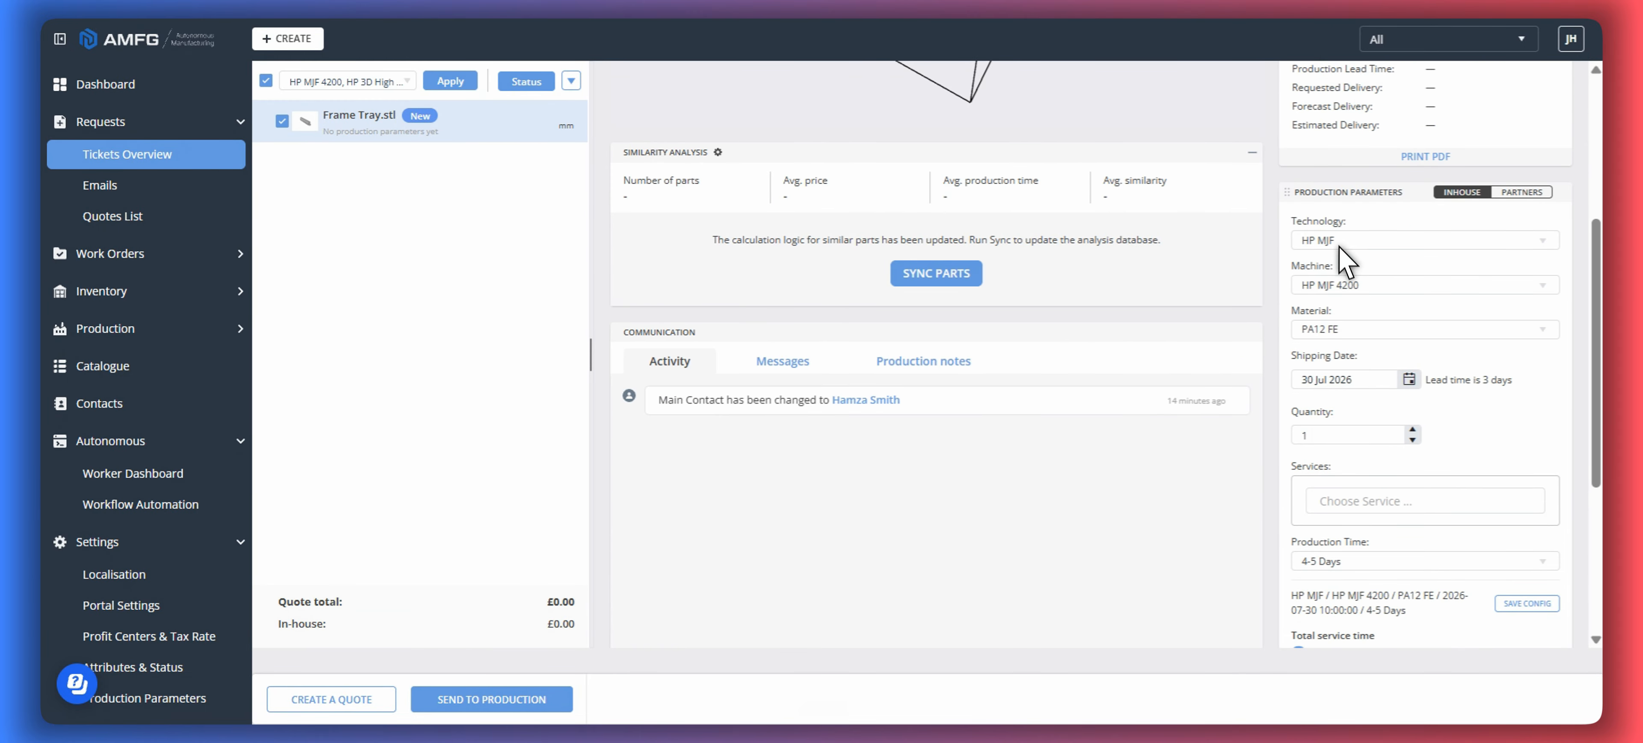
click(1380, 242)
click(1349, 314)
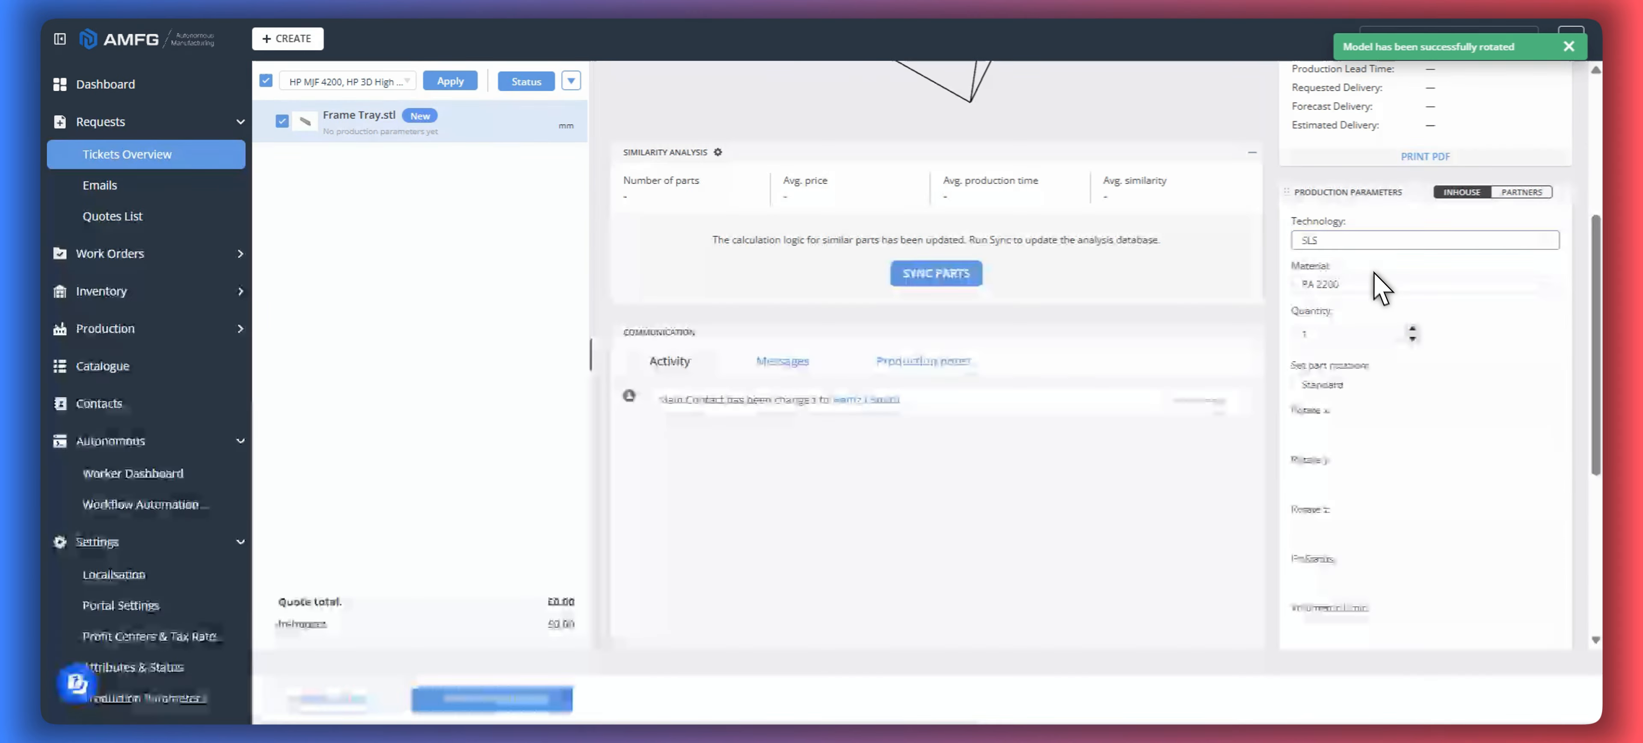
scroll(1282, 337, down, 10)
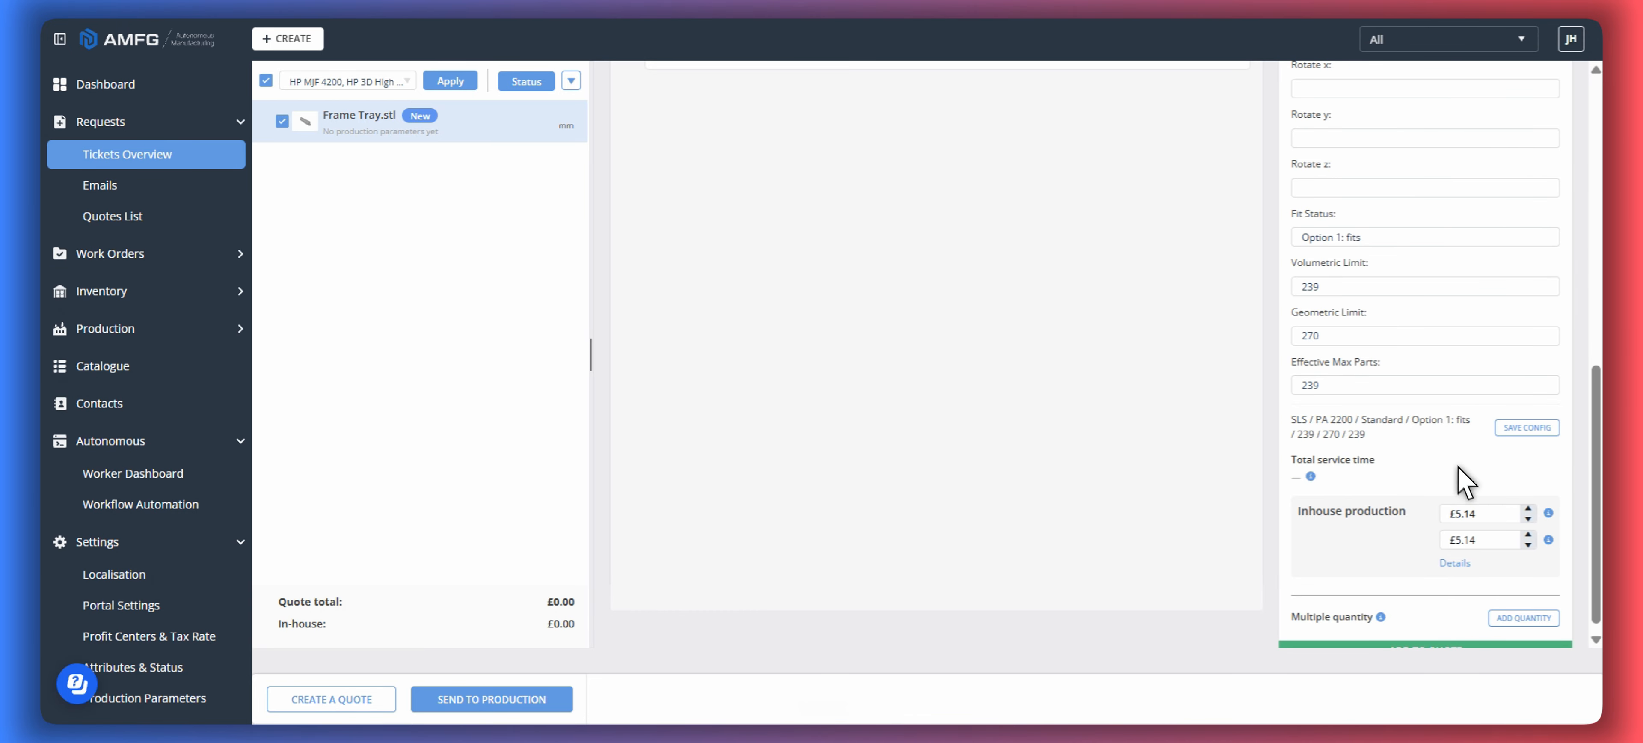
double_click(1313, 386)
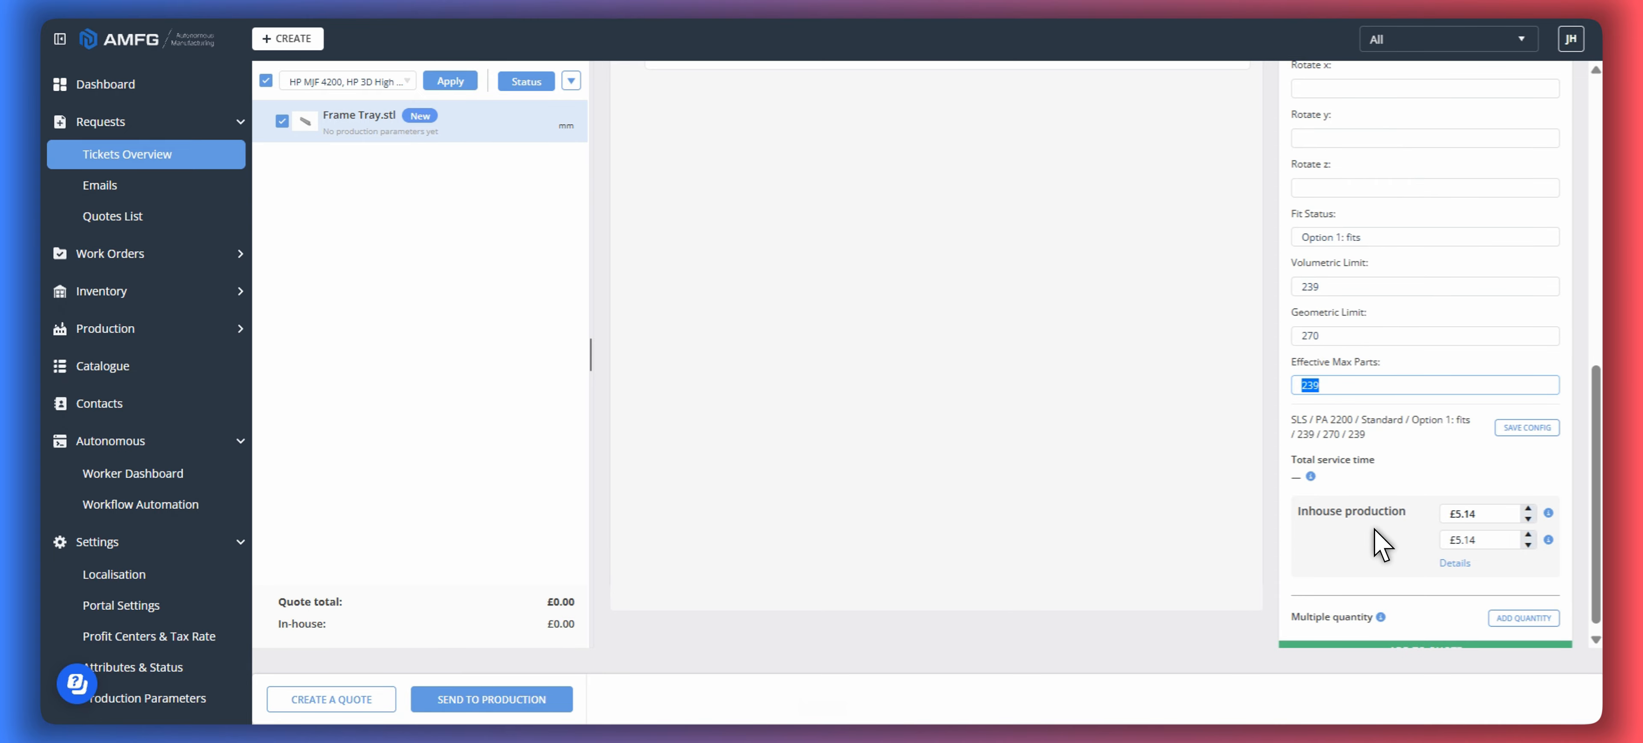